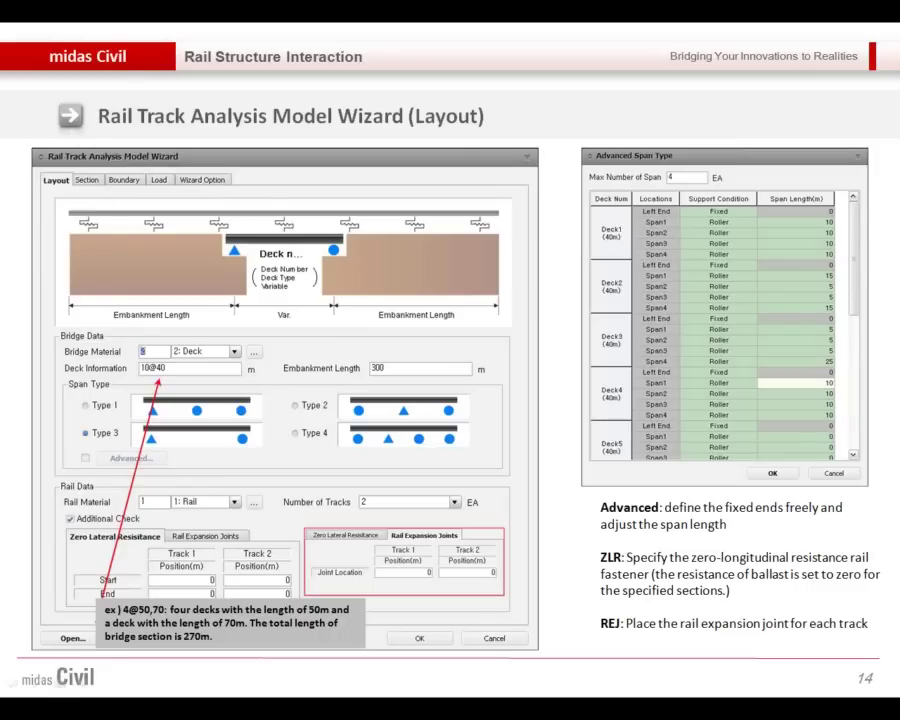
- Leave the Rail Track Analysis Model Wizard slideshow and return to midas Civil
{"action": "key", "text": "alt+Tab"}
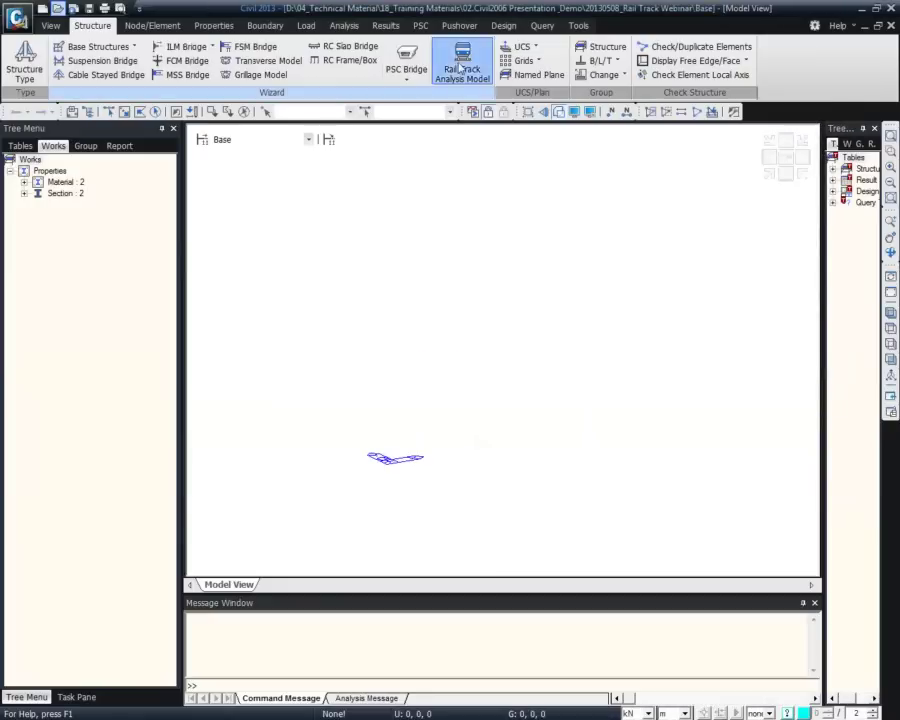
- Launch the Rail Track Analysis Model wizard from the Structure tab's Wizard group
{"action": "left_click", "coordinate": [459, 67]}
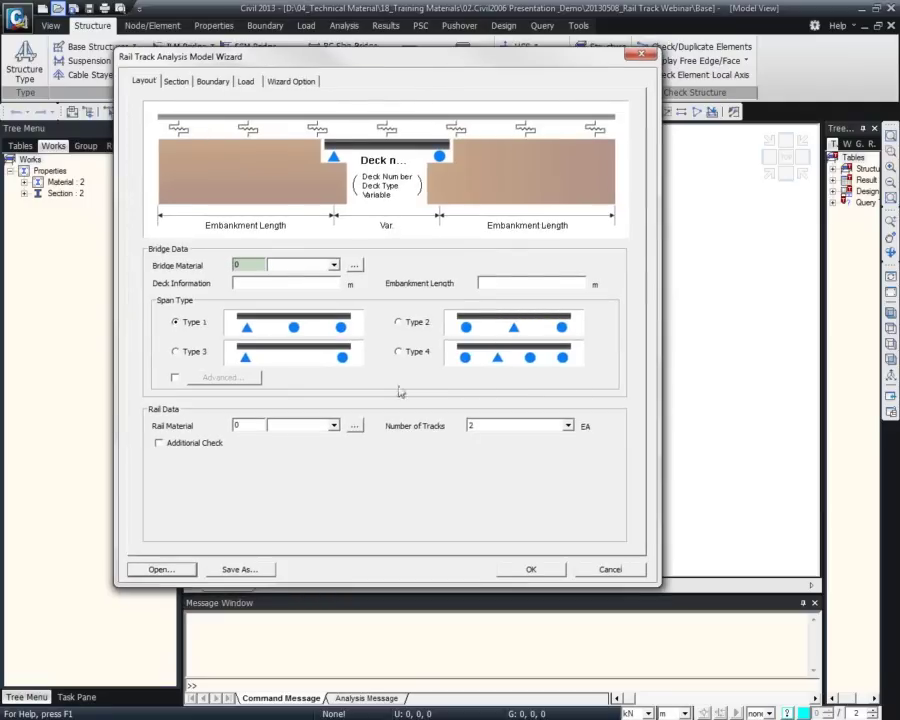
- Load Ballast Bed.wzd from the 1.Ballast and Concrete Bed folder into the wizard
{"action": "left_click", "coordinate": [176, 566]}
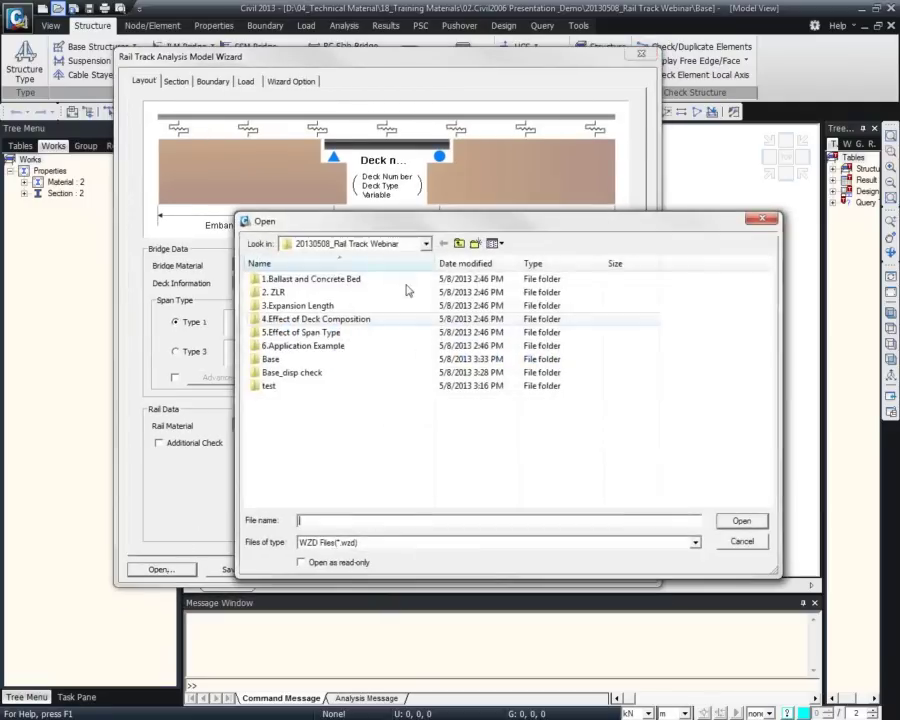
{"action": "double_click", "coordinate": [341, 281]}
{"action": "double_click", "coordinate": [275, 279]}
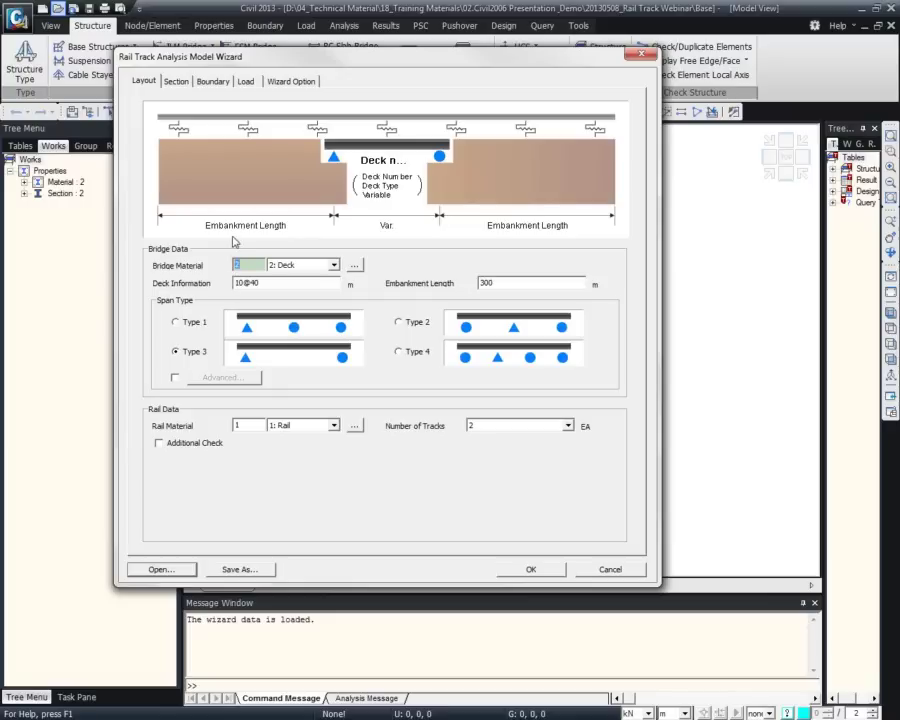
{"action": "left_click", "coordinate": [330, 266]}
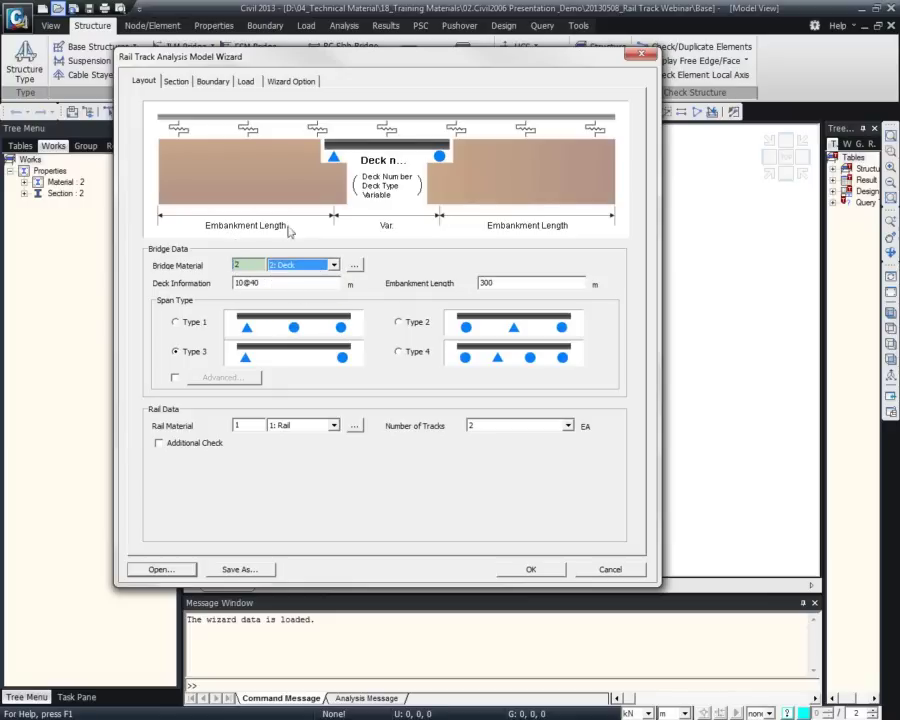
{"action": "left_click", "coordinate": [354, 265]}
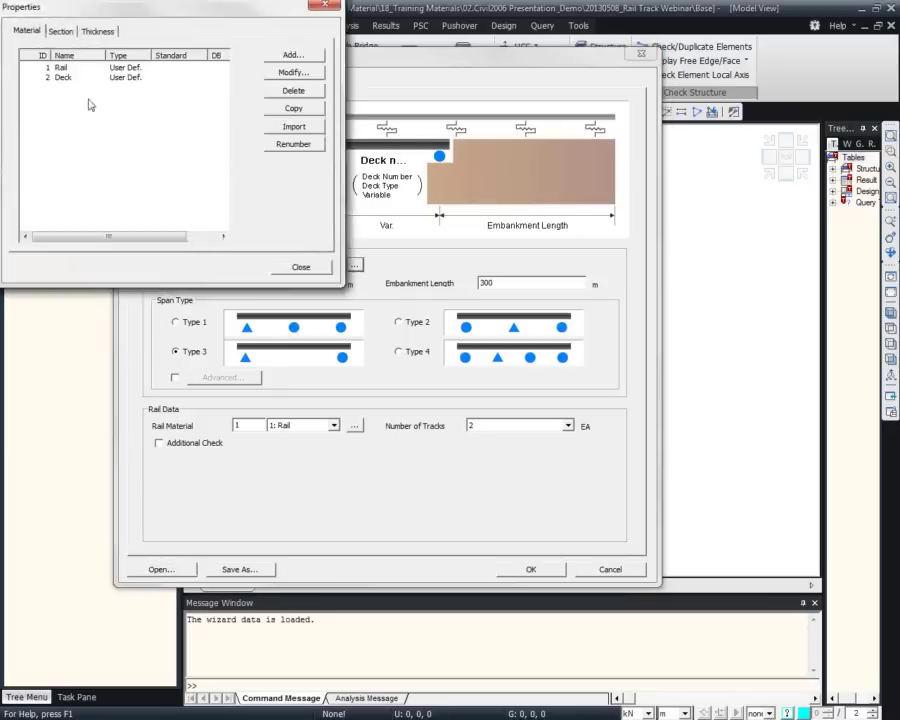
{"action": "left_click_drag", "start_coordinate": [89, 8], "coordinate": [321, 50]}
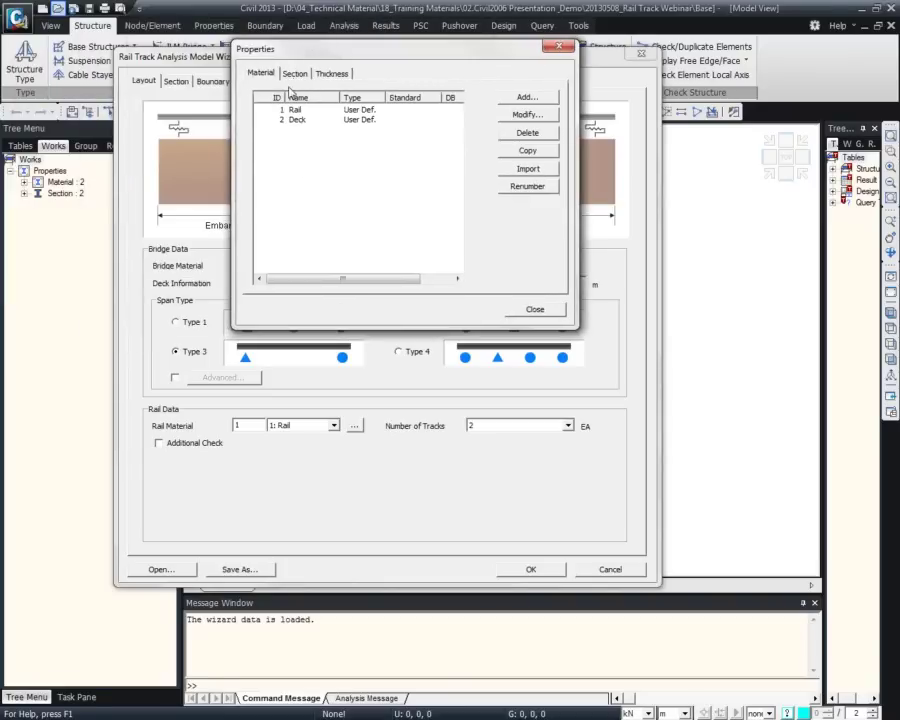
{"action": "left_click", "coordinate": [561, 46]}
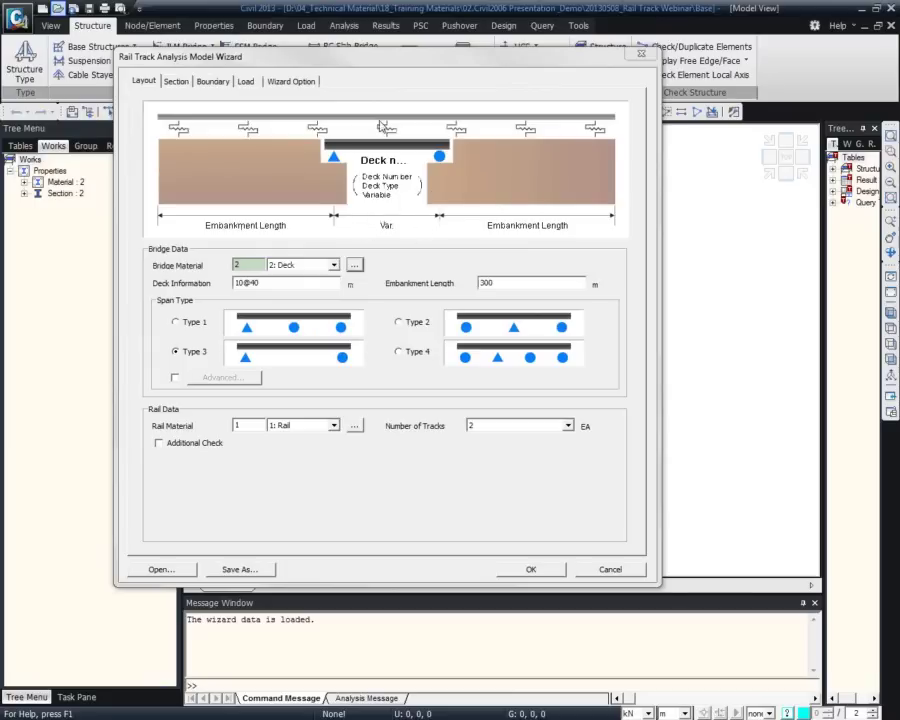
{"action": "left_click", "coordinate": [279, 283]}
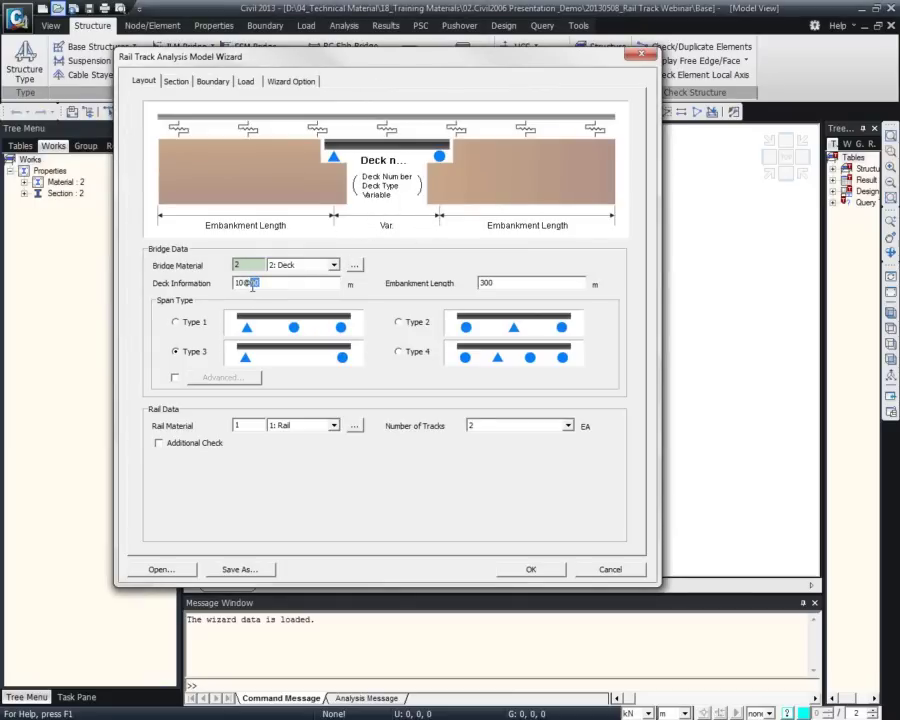
{"action": "left_click", "coordinate": [291, 281]}
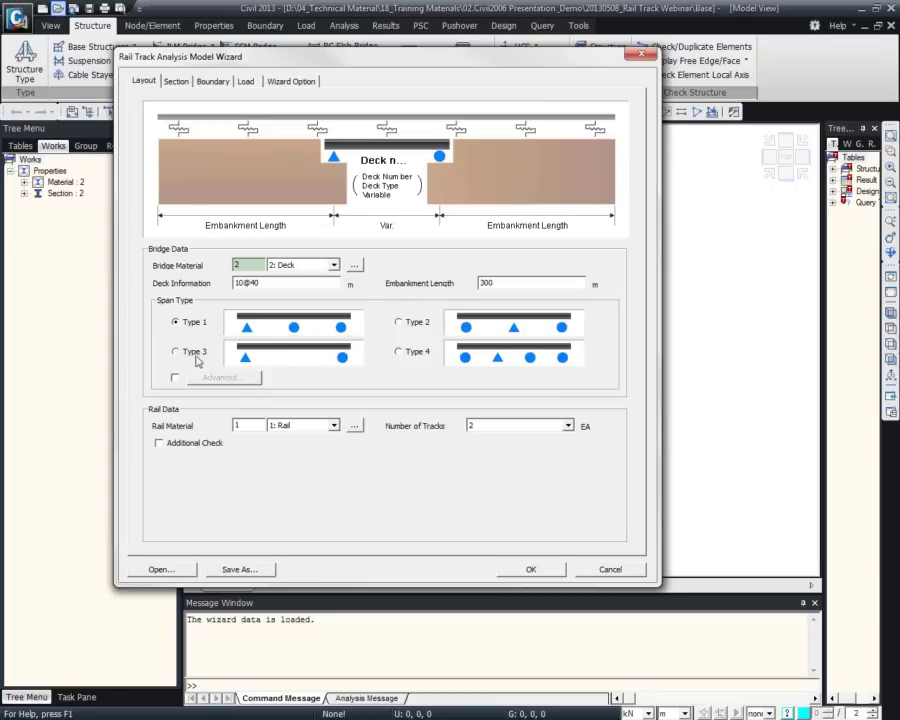
{"action": "left_click", "coordinate": [177, 378]}
{"action": "left_click", "coordinate": [211, 378]}
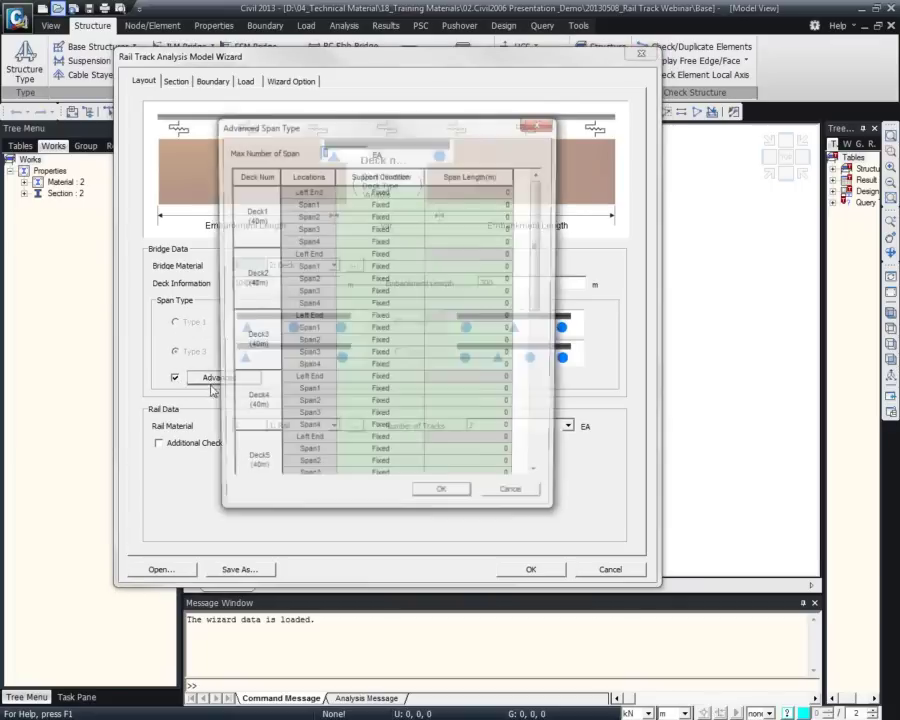
{"action": "left_click_drag", "start_coordinate": [373, 126], "coordinate": [546, 62]}
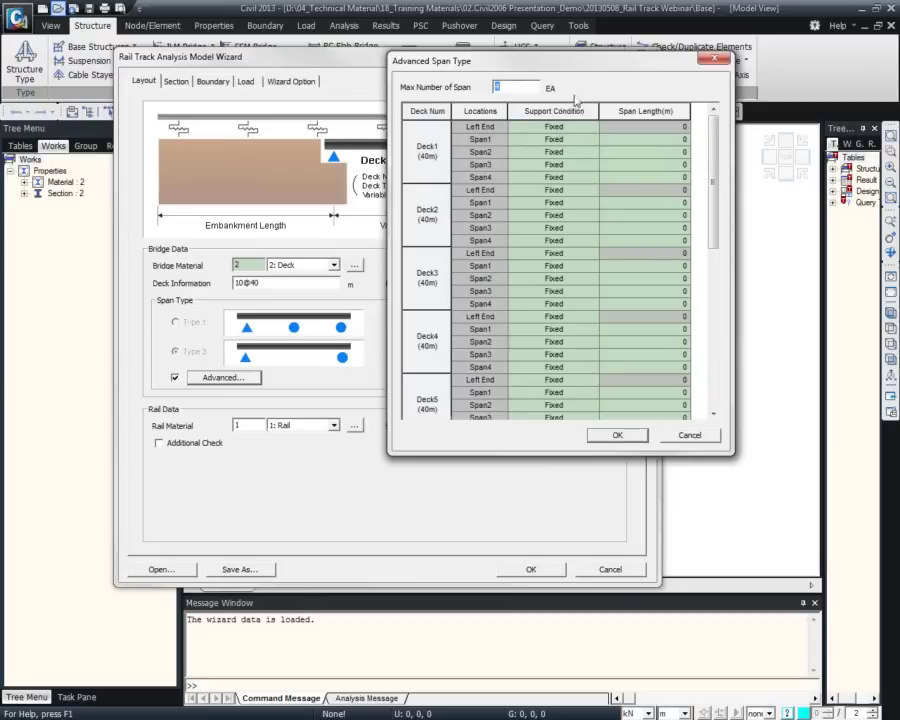
{"action": "left_click", "coordinate": [592, 128]}
{"action": "left_click", "coordinate": [591, 127]}
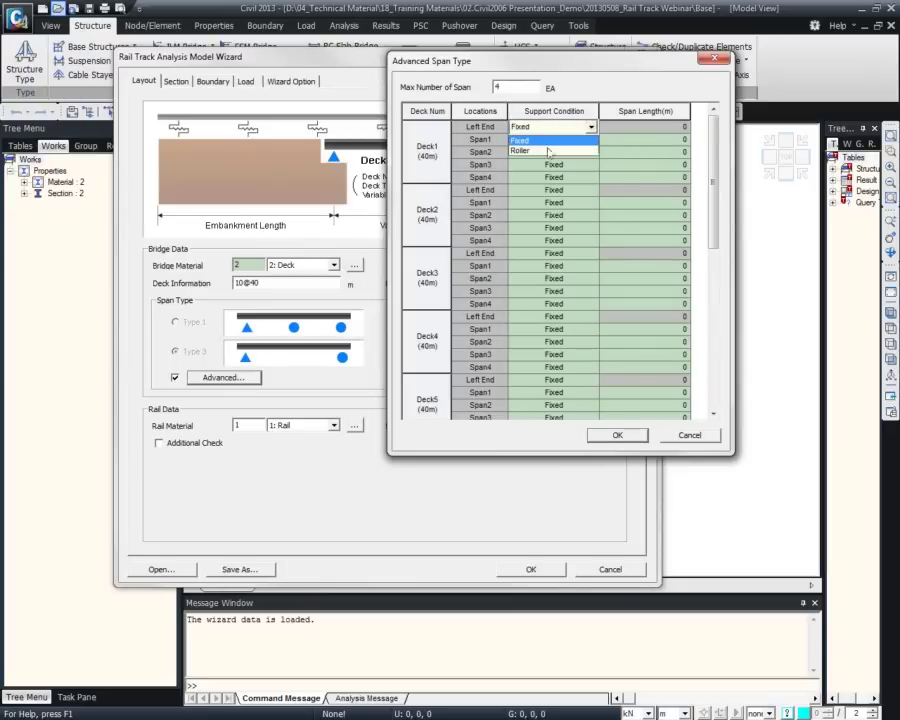
{"action": "left_click", "coordinate": [624, 133]}
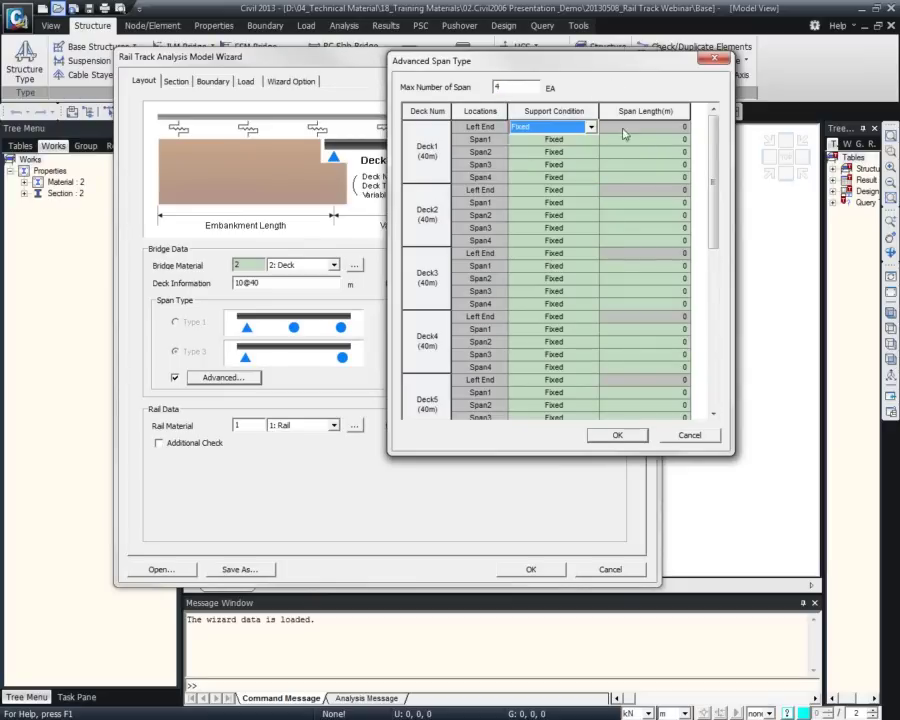
{"action": "left_click", "coordinate": [536, 152]}
{"action": "left_click", "coordinate": [532, 164]}
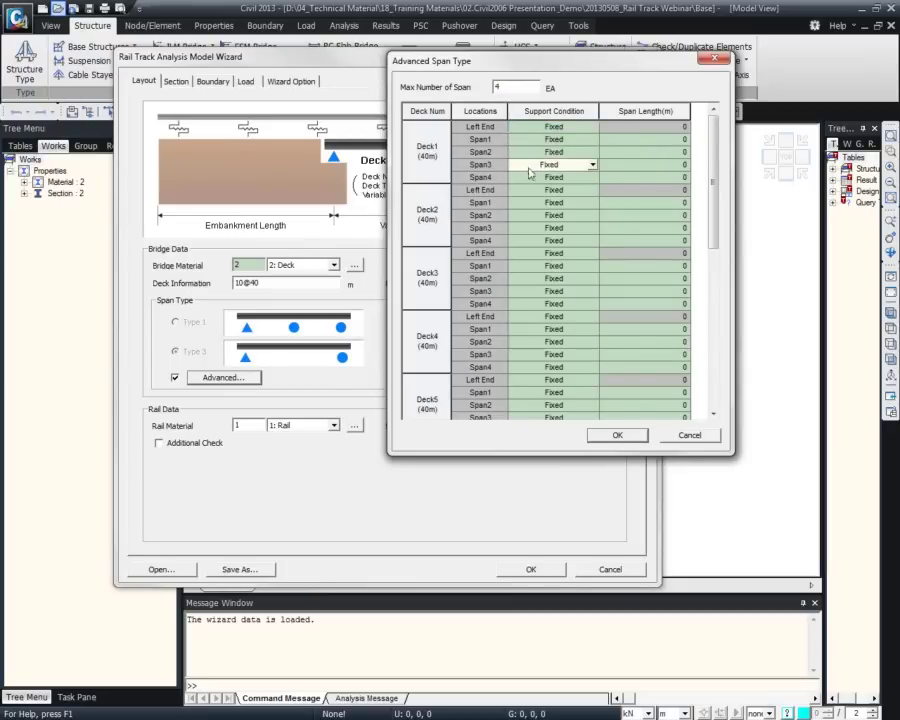
{"action": "double_click", "coordinate": [512, 88]}
{"action": "type", "text": "4"}
{"action": "left_click", "coordinate": [553, 128]}
{"action": "left_click", "coordinate": [550, 164]}
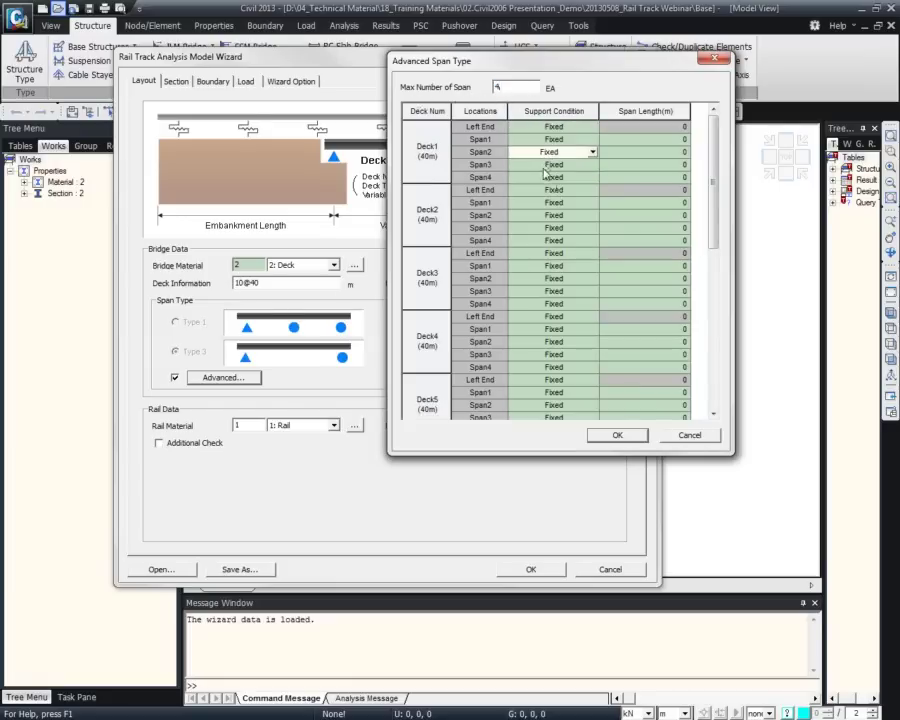
{"action": "left_click", "coordinate": [545, 177]}
{"action": "scroll", "coordinate": [438, 379], "scroll_direction": "down", "scroll_amount": 9}
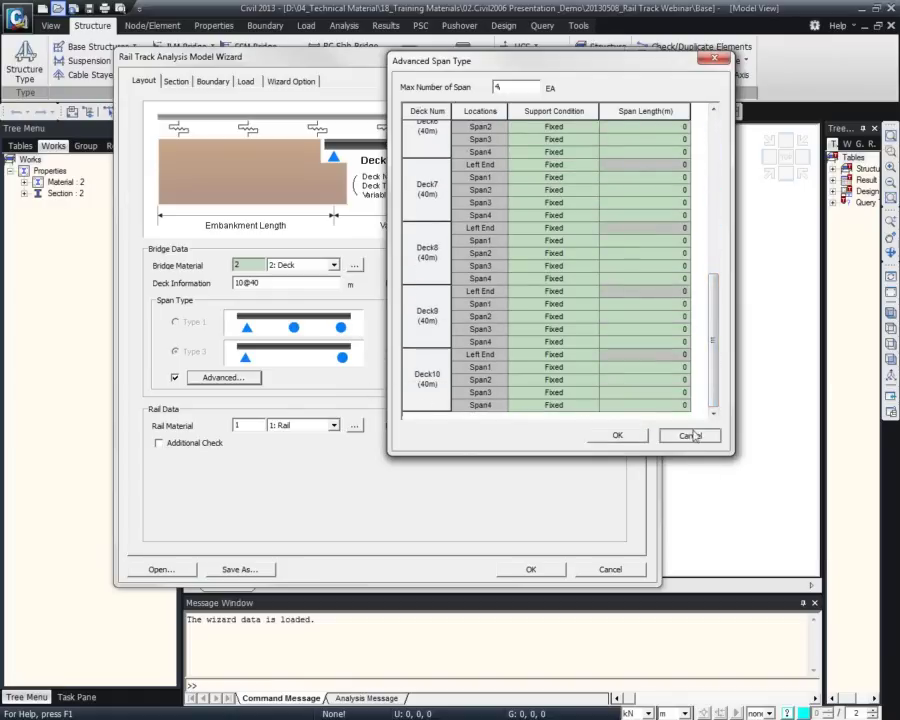
{"action": "left_click", "coordinate": [689, 435]}
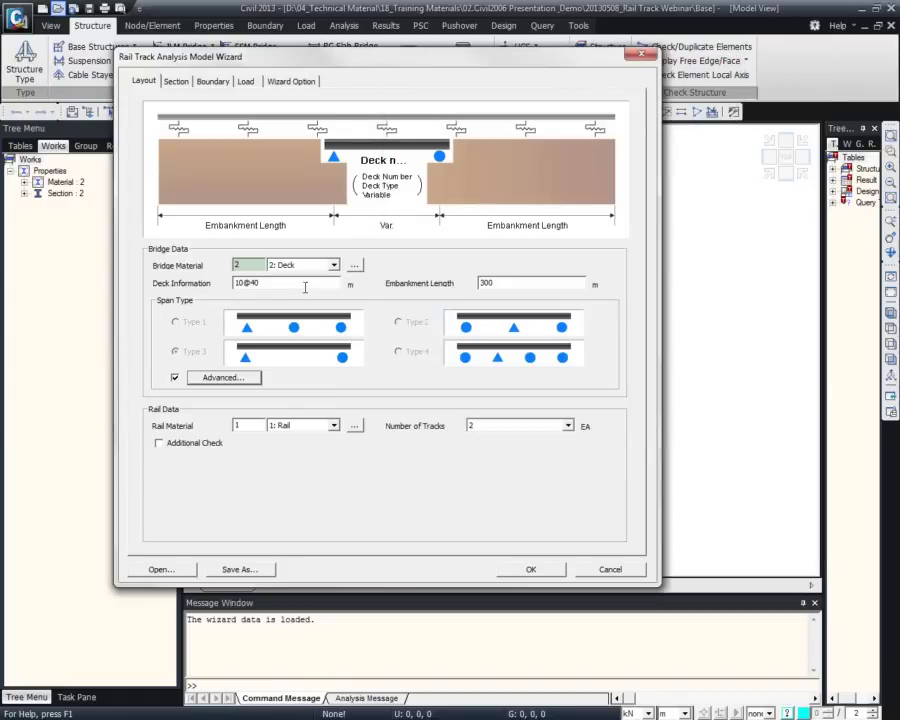
{"action": "left_click", "coordinate": [213, 380]}
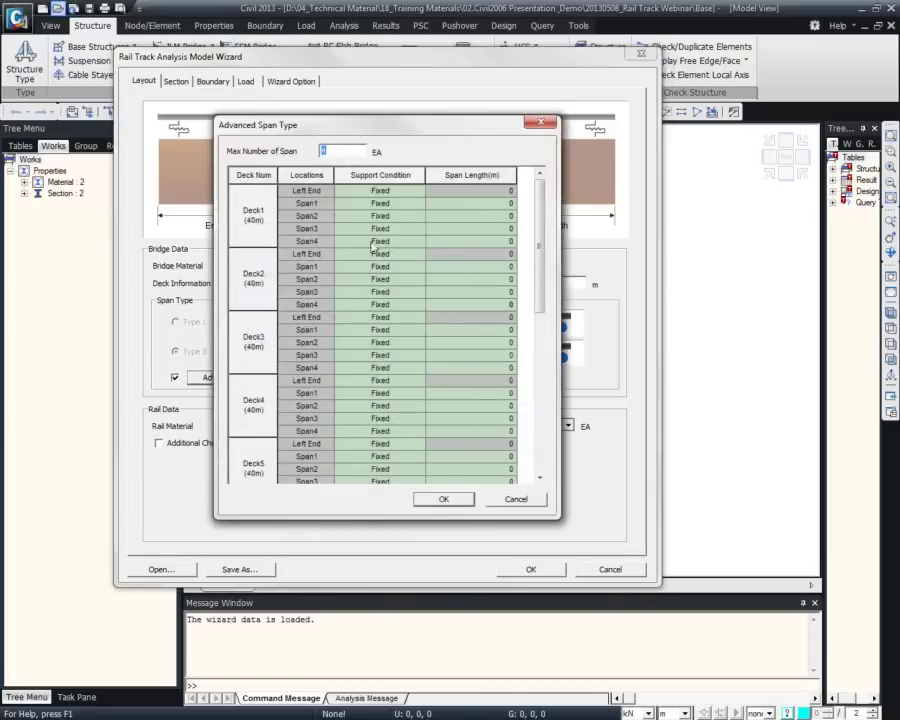
{"action": "left_click", "coordinate": [516, 499]}
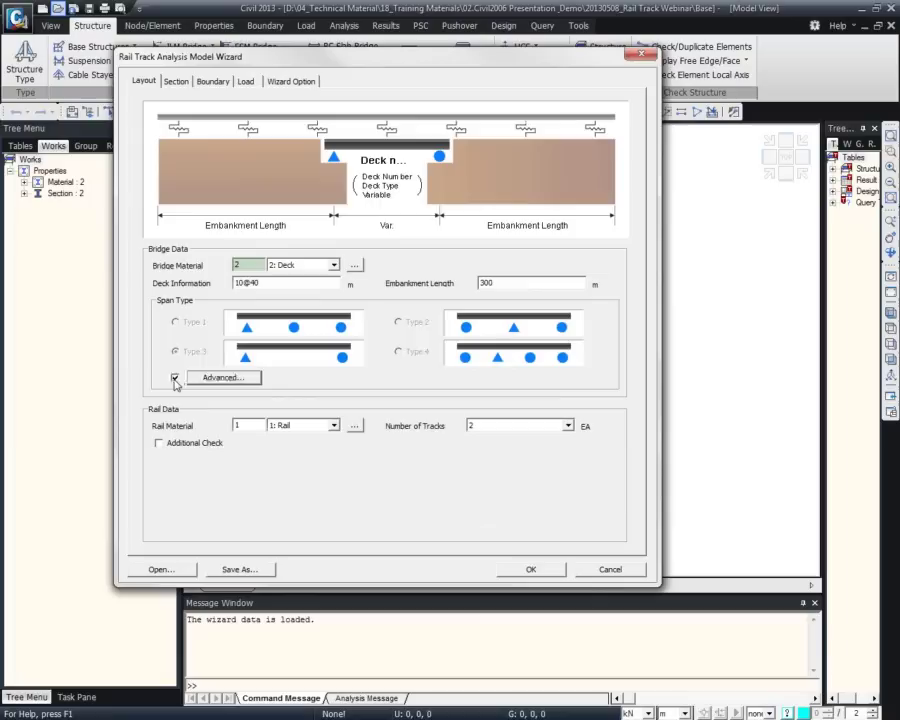
- Switch off Advanced spans, keep Rail material and 2 tracks, and tick Additional Check
{"action": "left_click", "coordinate": [175, 378]}
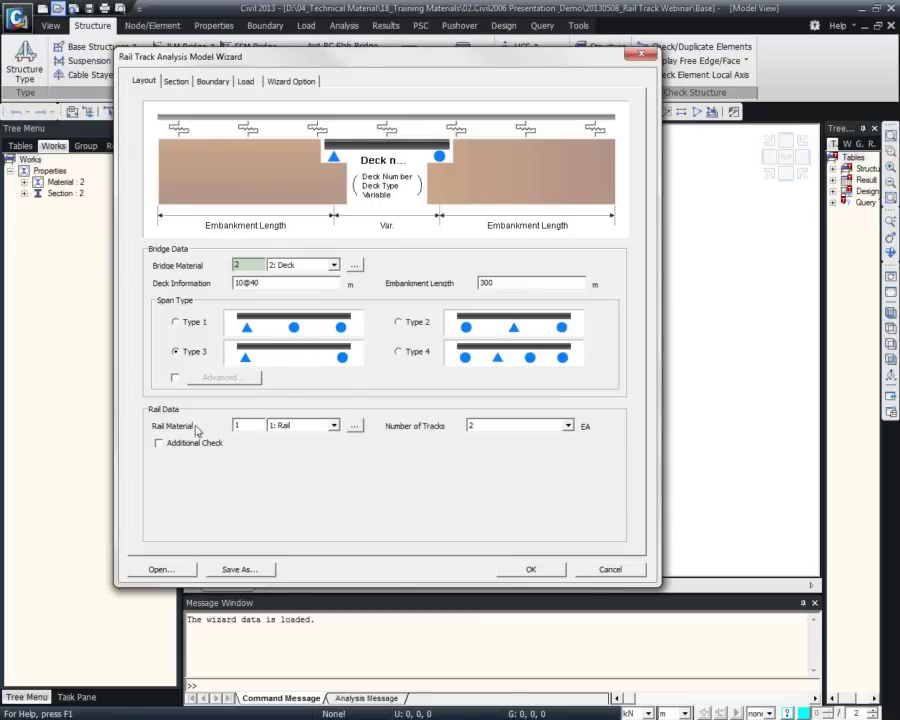
{"action": "left_click", "coordinate": [288, 426]}
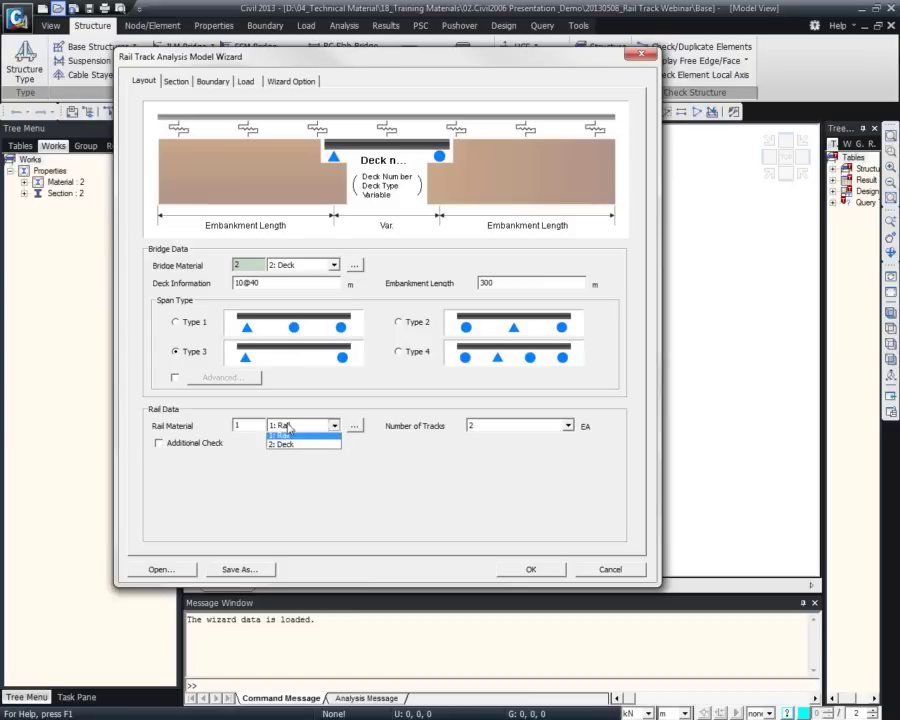
{"action": "left_click", "coordinate": [314, 416]}
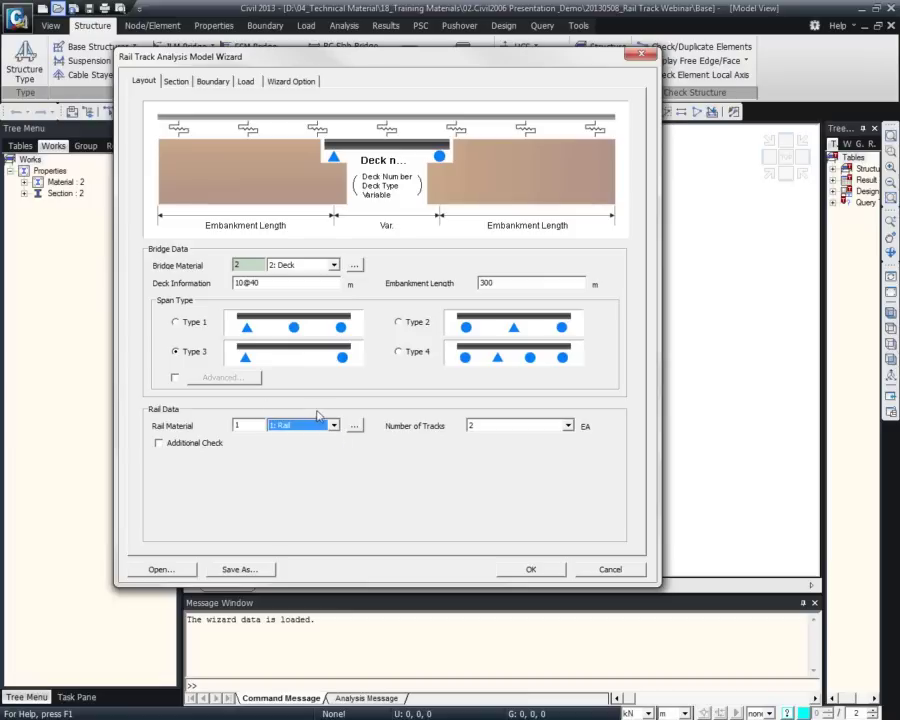
{"action": "left_click", "coordinate": [534, 427]}
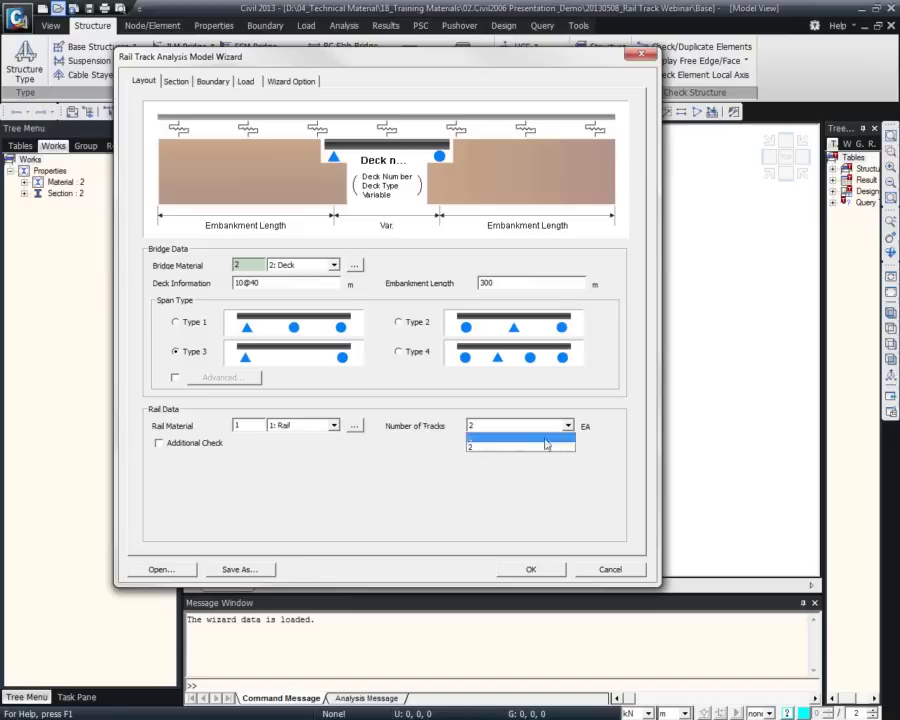
{"action": "left_click", "coordinate": [540, 447]}
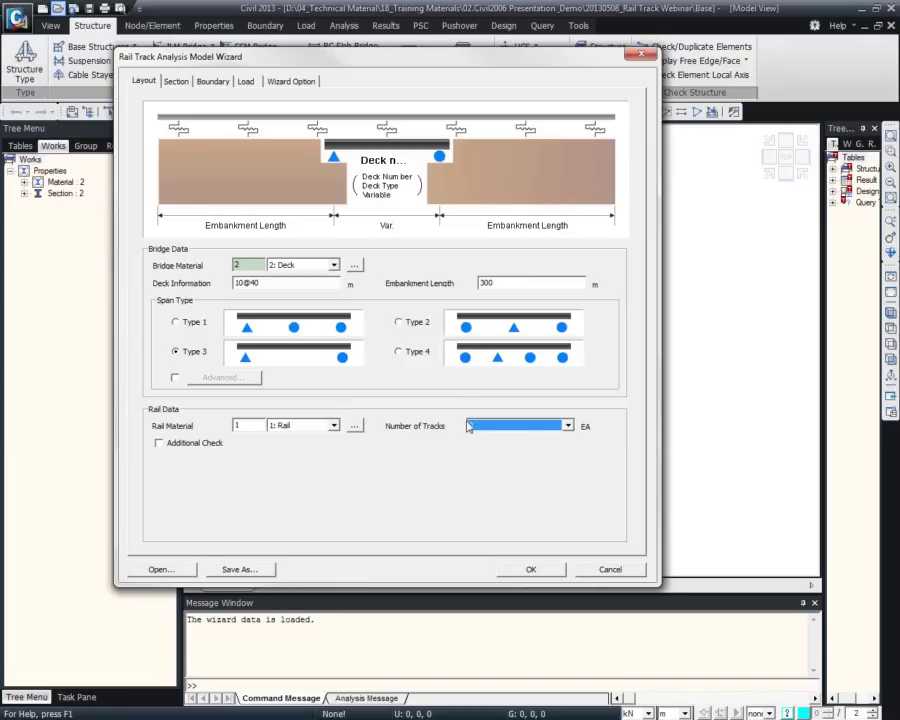
{"action": "left_click", "coordinate": [504, 426]}
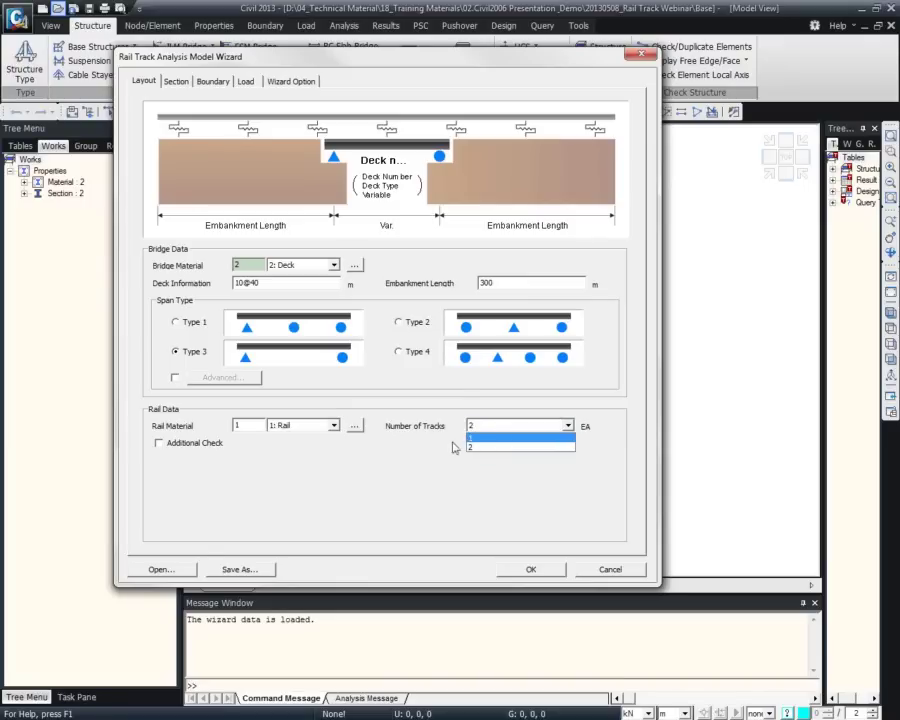
{"action": "left_click", "coordinate": [458, 446]}
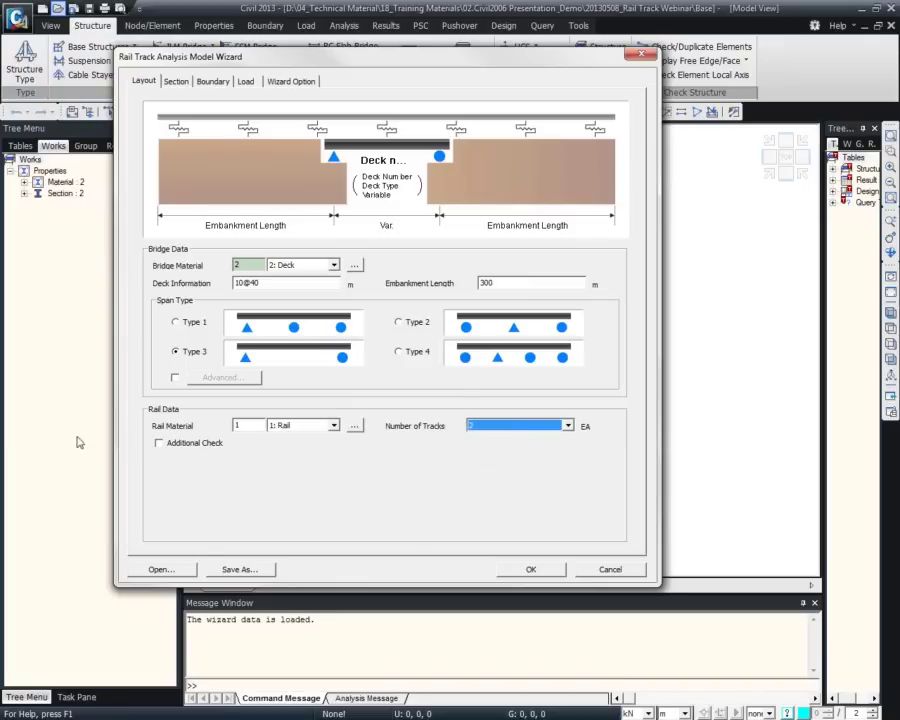
{"action": "left_click", "coordinate": [180, 442]}
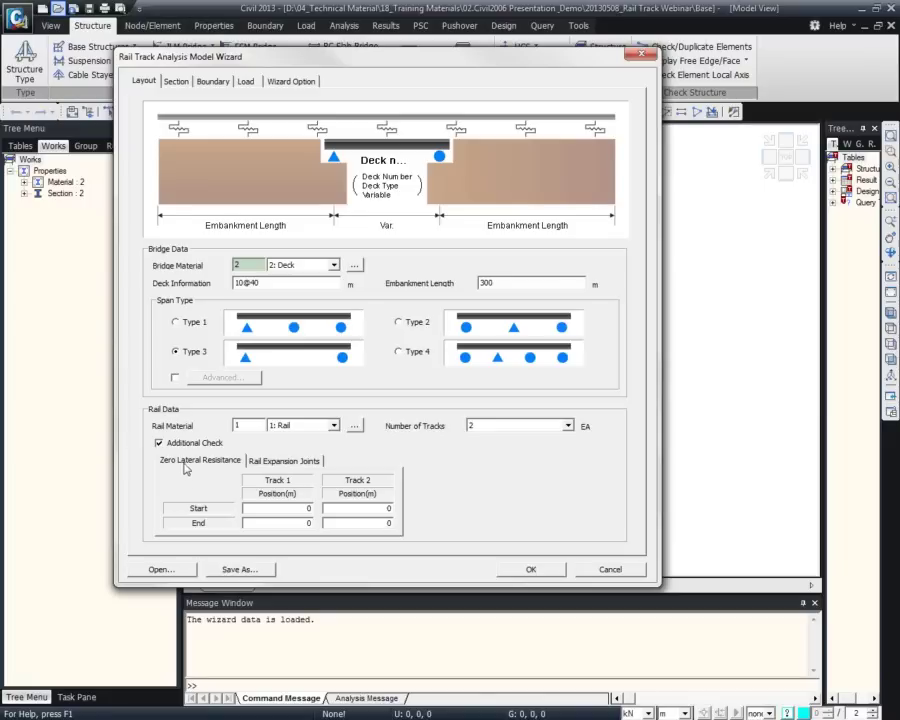
- Review joint and zero-lateral-resistance positions, then edit Track 1's zero-resistance end position
{"action": "left_click", "coordinate": [300, 461]}
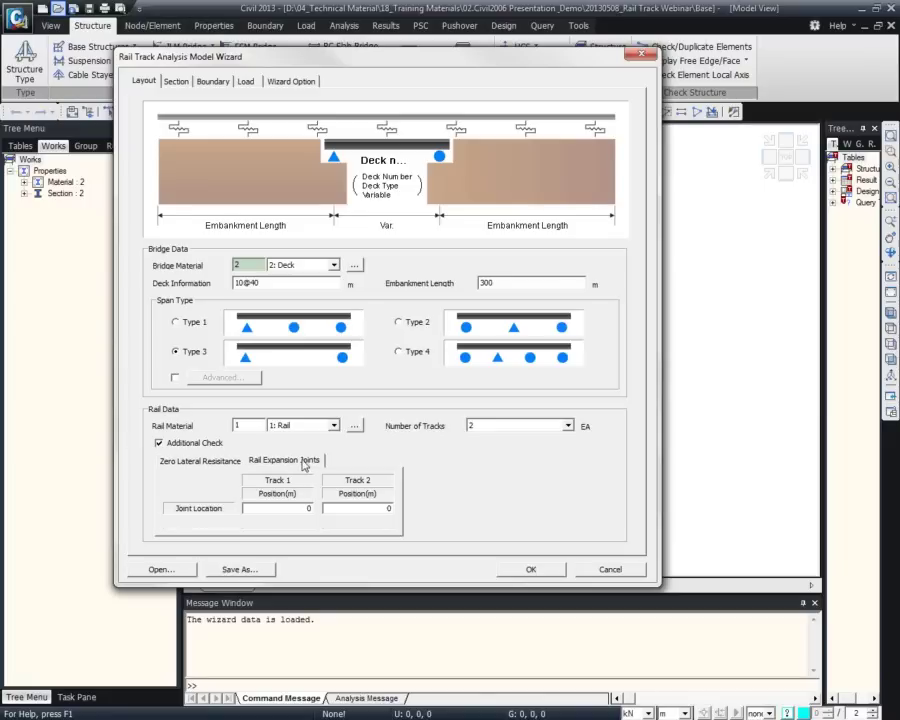
{"action": "left_click", "coordinate": [212, 462]}
{"action": "left_click", "coordinate": [246, 463]}
{"action": "left_click", "coordinate": [226, 463]}
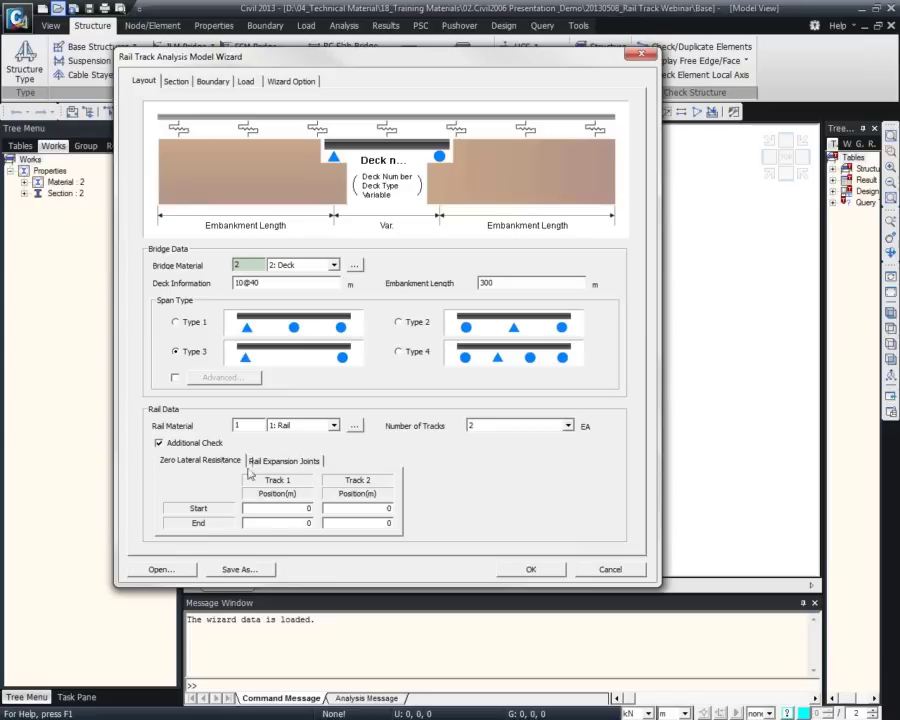
{"action": "left_click", "coordinate": [280, 510]}
{"action": "key", "text": "Down"}
{"action": "type", "text": "1"}
- Set Track 1's rail expansion joint location to 600 m and turn off Additional Check
{"action": "left_click", "coordinate": [288, 462]}
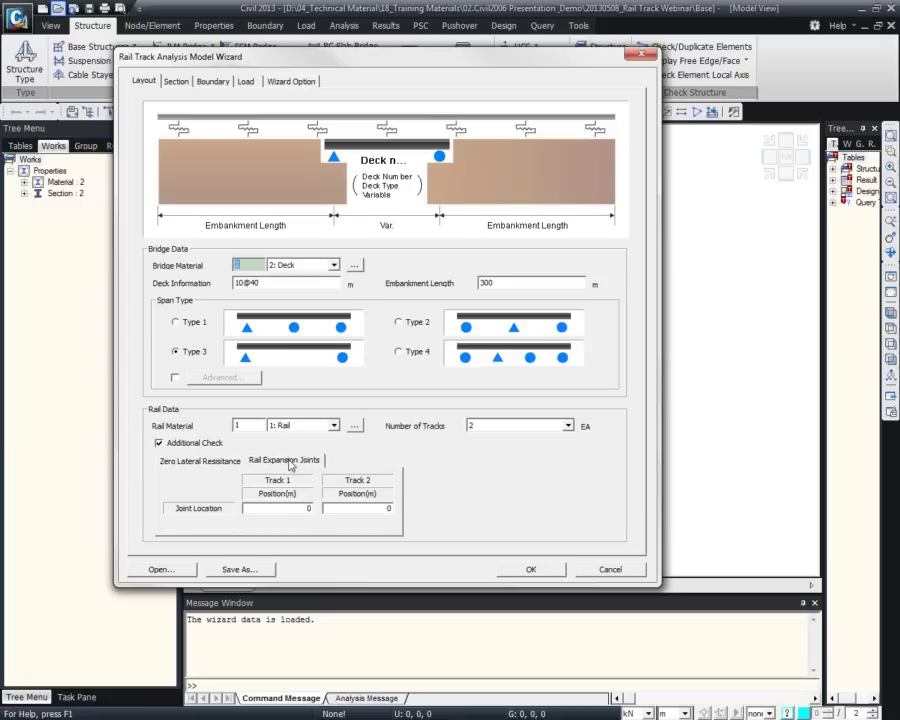
{"action": "left_click", "coordinate": [295, 508]}
{"action": "type", "text": "1"}
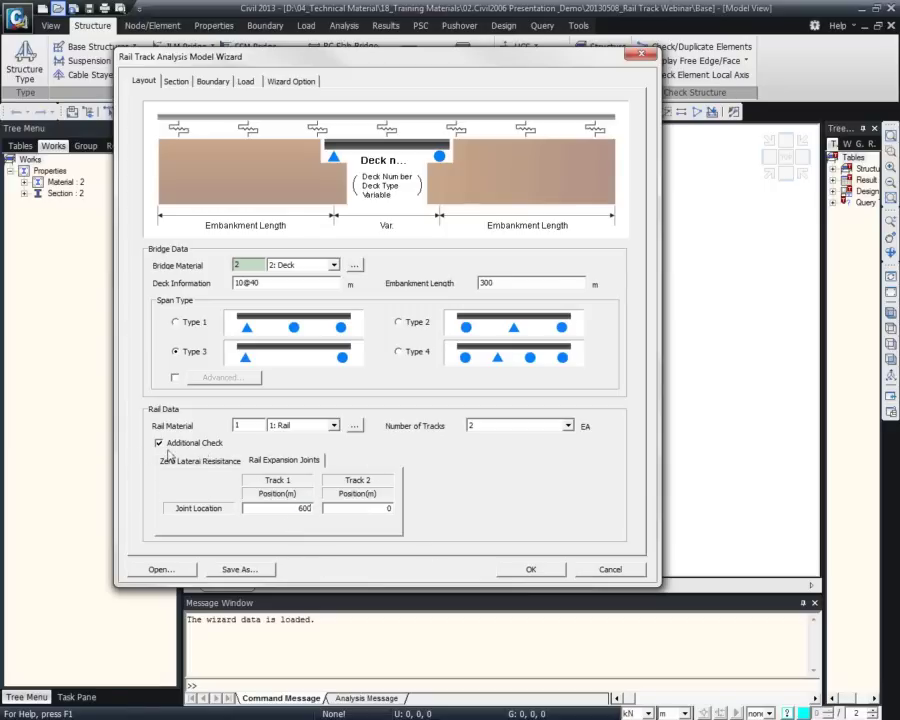
{"action": "left_click", "coordinate": [160, 443]}
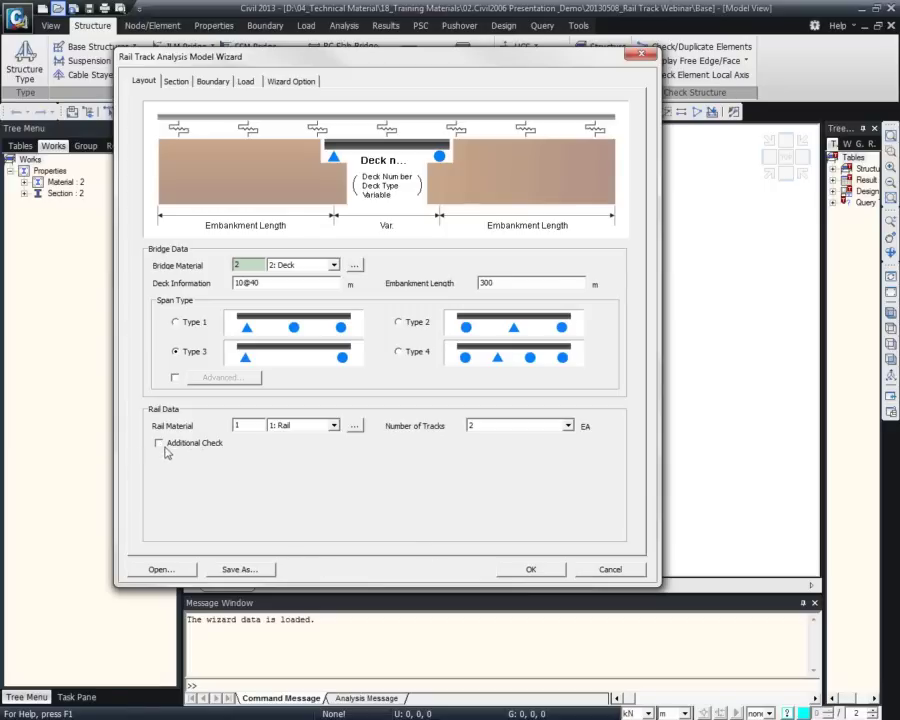
- On the Section page, inspect the Deck cross-section and its section data in Properties
{"action": "left_click", "coordinate": [173, 84]}
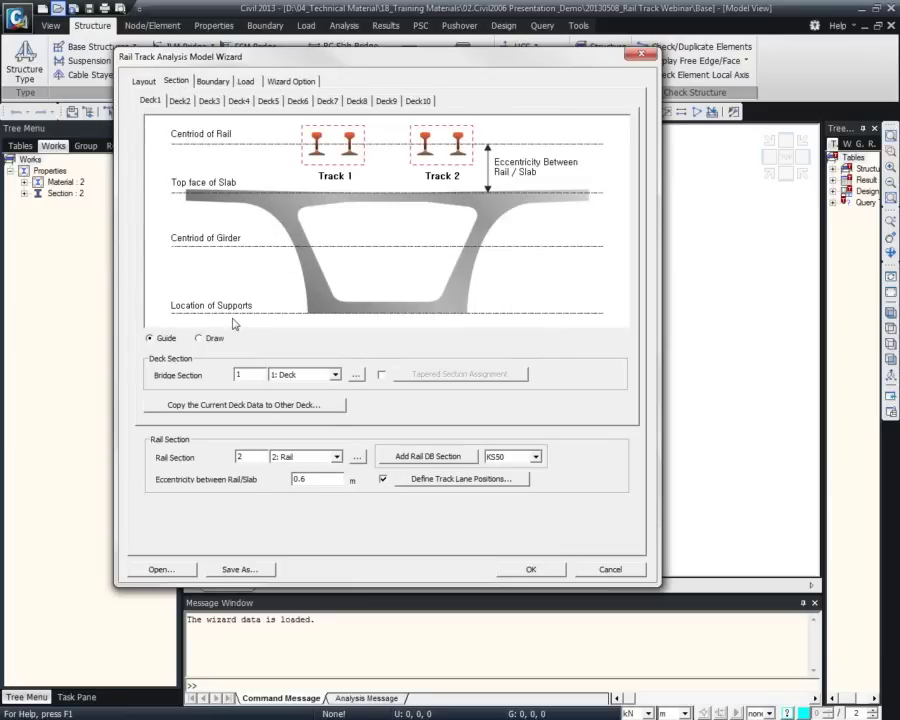
{"action": "left_click", "coordinate": [356, 376]}
{"action": "left_click", "coordinate": [104, 68]}
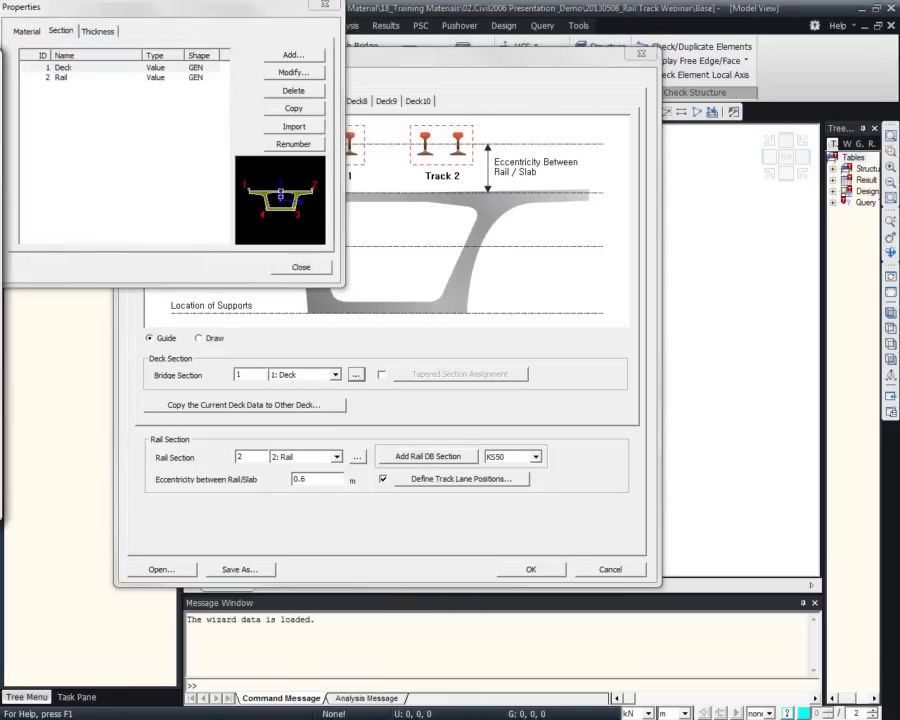
{"action": "double_click", "coordinate": [62, 67]}
{"action": "left_click_drag", "start_coordinate": [48, 43], "coordinate": [503, 58]}
{"action": "left_click", "coordinate": [553, 58]}
{"action": "left_click", "coordinate": [293, 265]}
- Try and cancel tapered section assignment, browse Deck2 and Deck3, leaving Deck1 untapered
{"action": "left_click", "coordinate": [380, 374]}
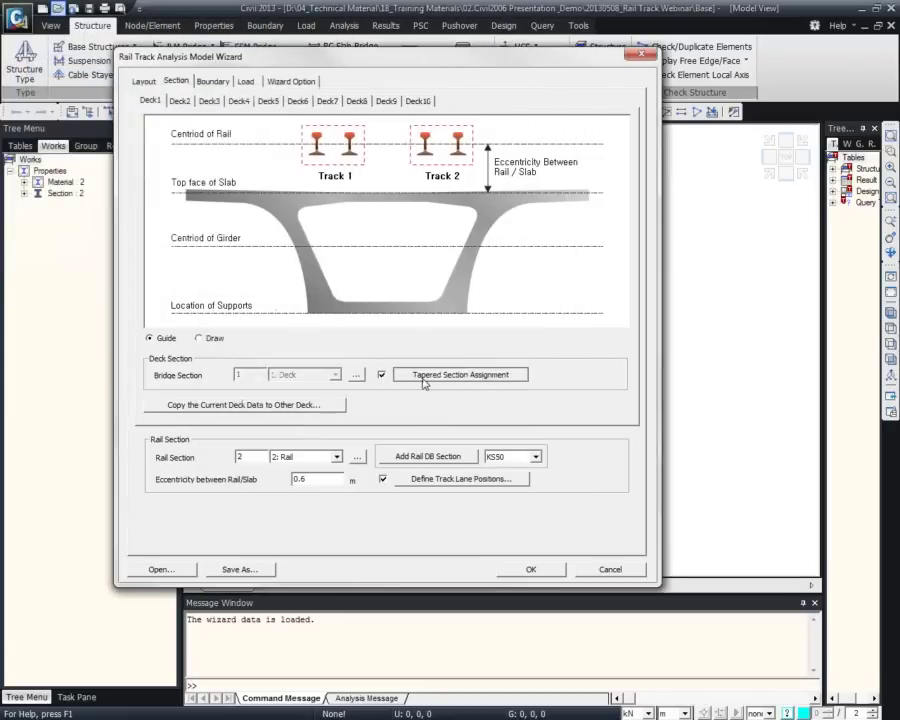
{"action": "left_click", "coordinate": [460, 374]}
{"action": "left_click_drag", "start_coordinate": [417, 184], "coordinate": [548, 123]}
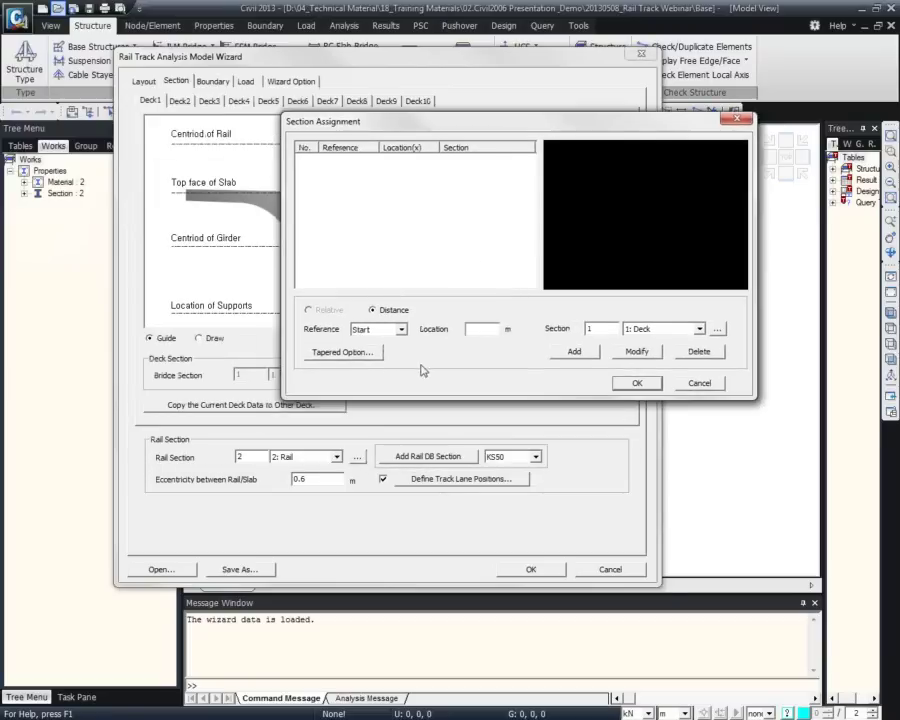
{"action": "left_click", "coordinate": [700, 383]}
{"action": "left_click", "coordinate": [179, 101]}
{"action": "left_click", "coordinate": [209, 103]}
{"action": "left_click", "coordinate": [157, 104]}
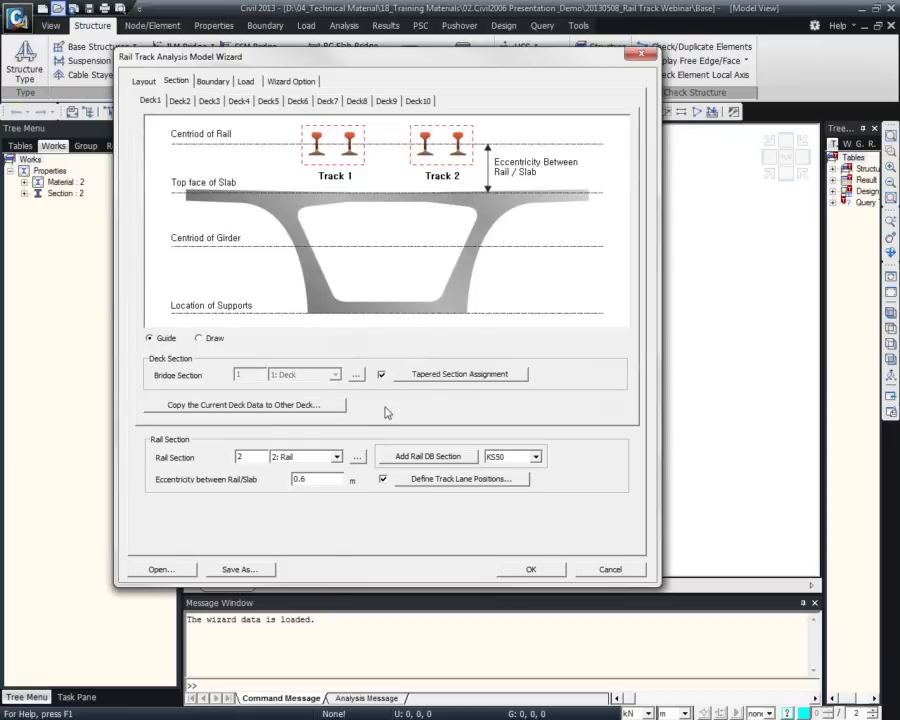
{"action": "left_click", "coordinate": [381, 375]}
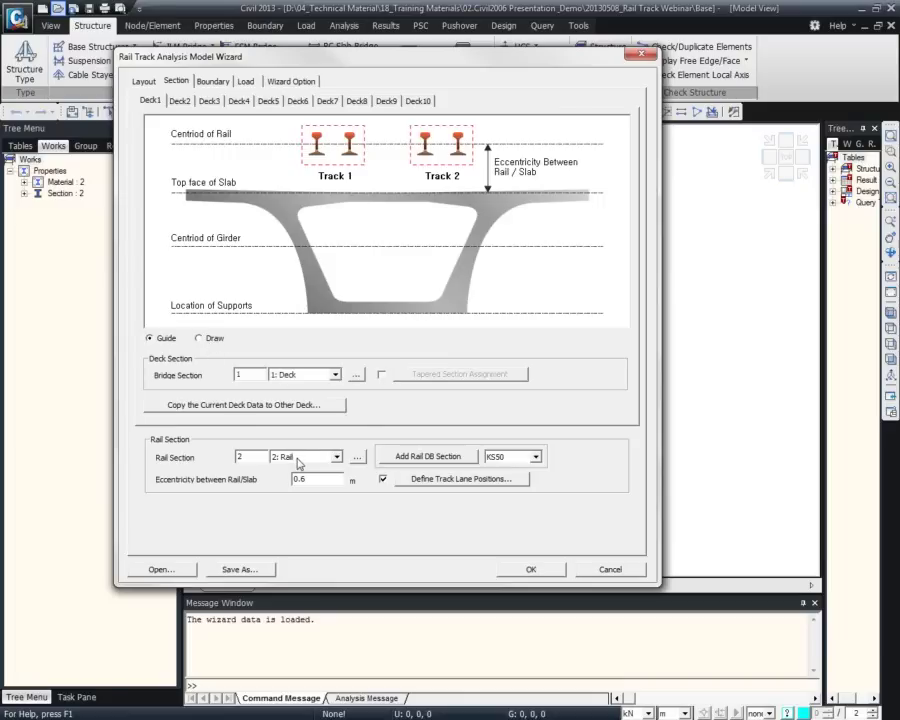
- Choose UIC60 from the rail database and add it as a model section
{"action": "left_click", "coordinate": [513, 457]}
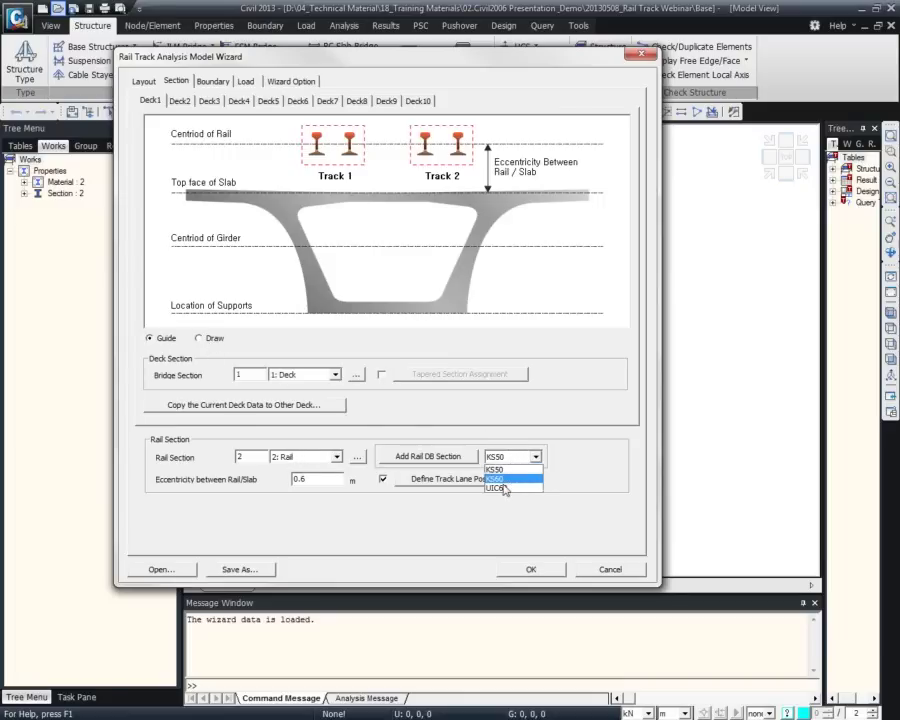
{"action": "left_click", "coordinate": [502, 489]}
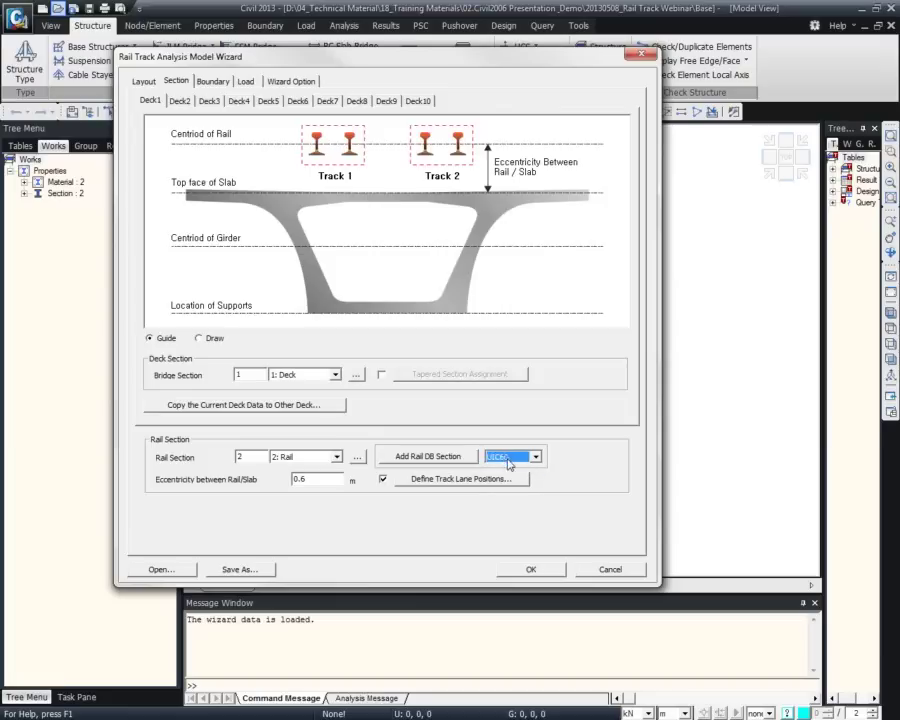
{"action": "left_click", "coordinate": [510, 464]}
{"action": "left_click", "coordinate": [505, 474]}
{"action": "left_click", "coordinate": [434, 459]}
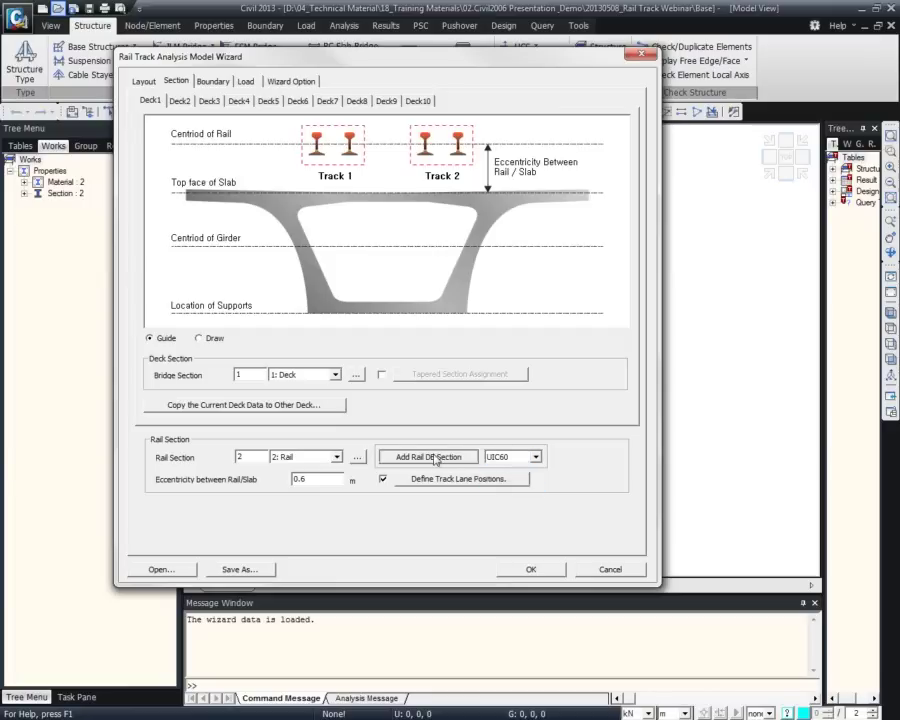
{"action": "left_click", "coordinate": [357, 459]}
- Inspect the UIC60 section data including Izz, compare with the Rail section, then list rail sections
{"action": "left_click", "coordinate": [127, 88]}
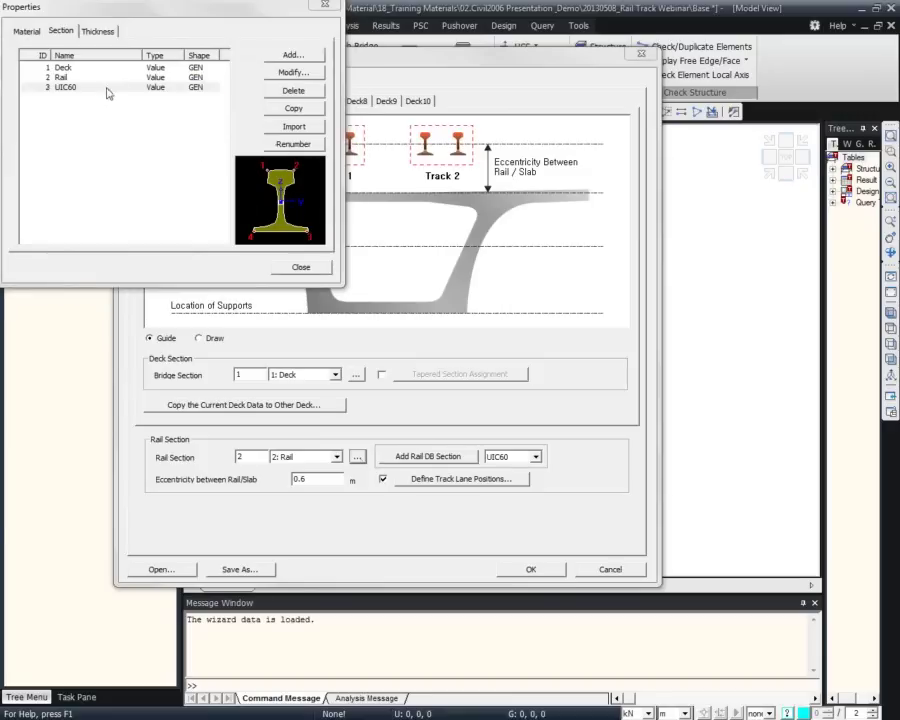
{"action": "double_click", "coordinate": [65, 87]}
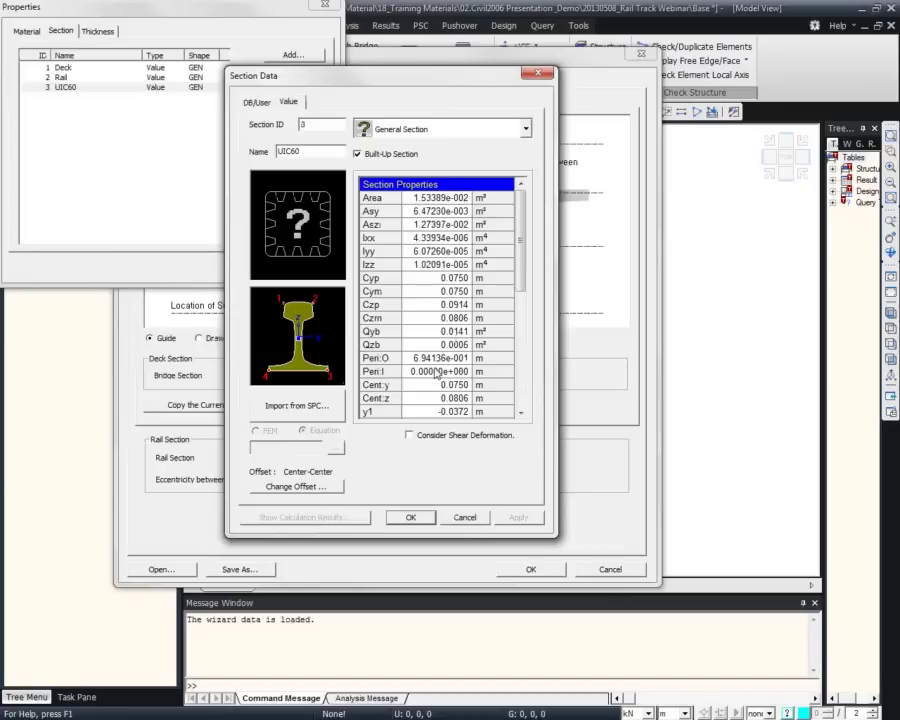
{"action": "left_click_drag", "start_coordinate": [427, 100], "coordinate": [496, 97]}
{"action": "left_click", "coordinate": [500, 262]}
{"action": "key", "text": "Escape"}
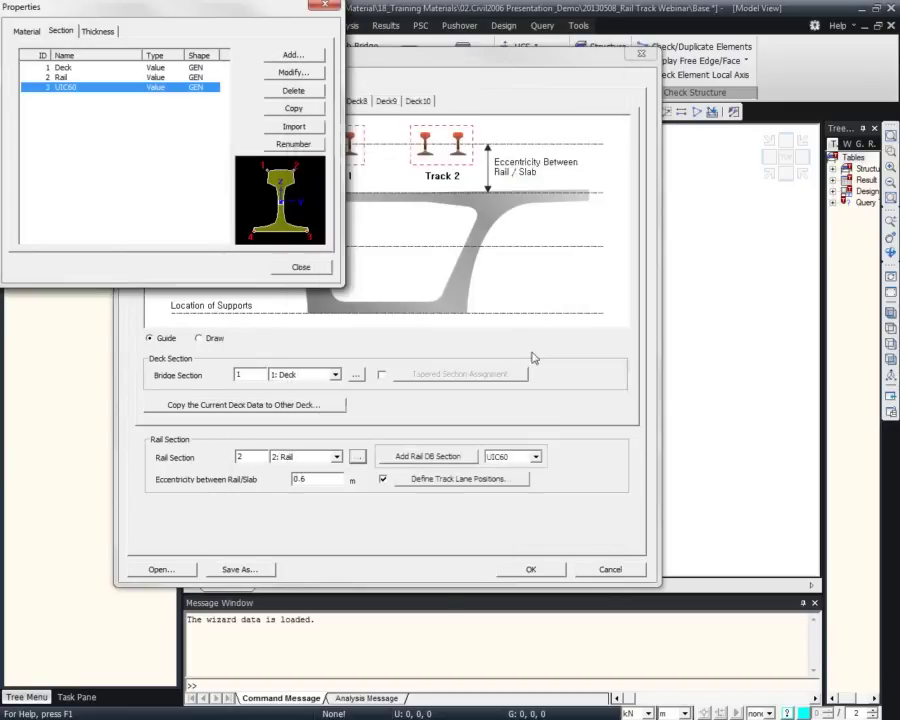
{"action": "left_click", "coordinate": [171, 78]}
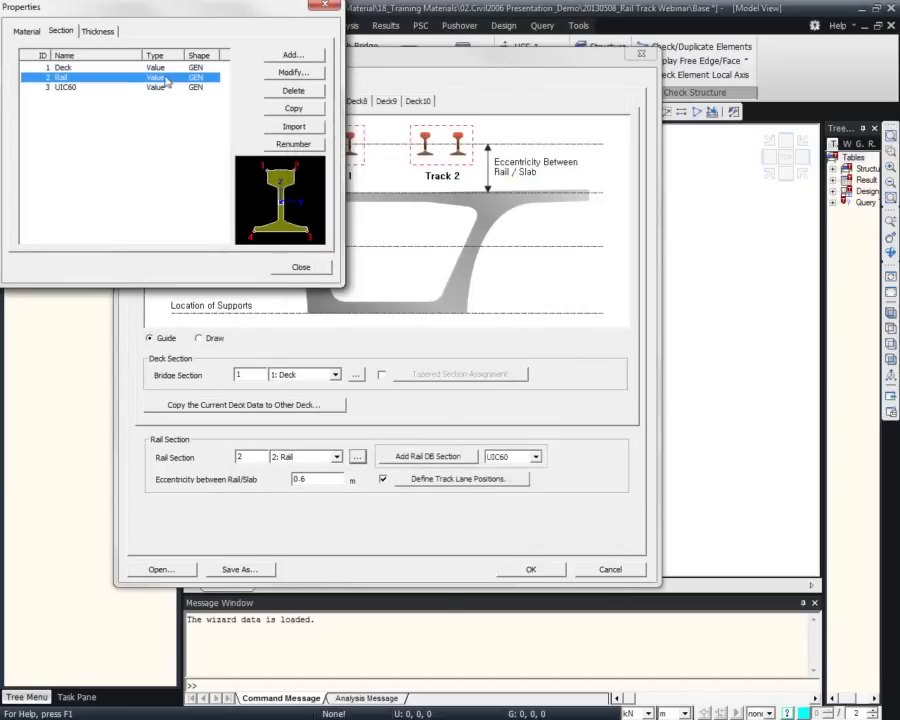
{"action": "left_click", "coordinate": [325, 5]}
{"action": "left_click", "coordinate": [336, 457]}
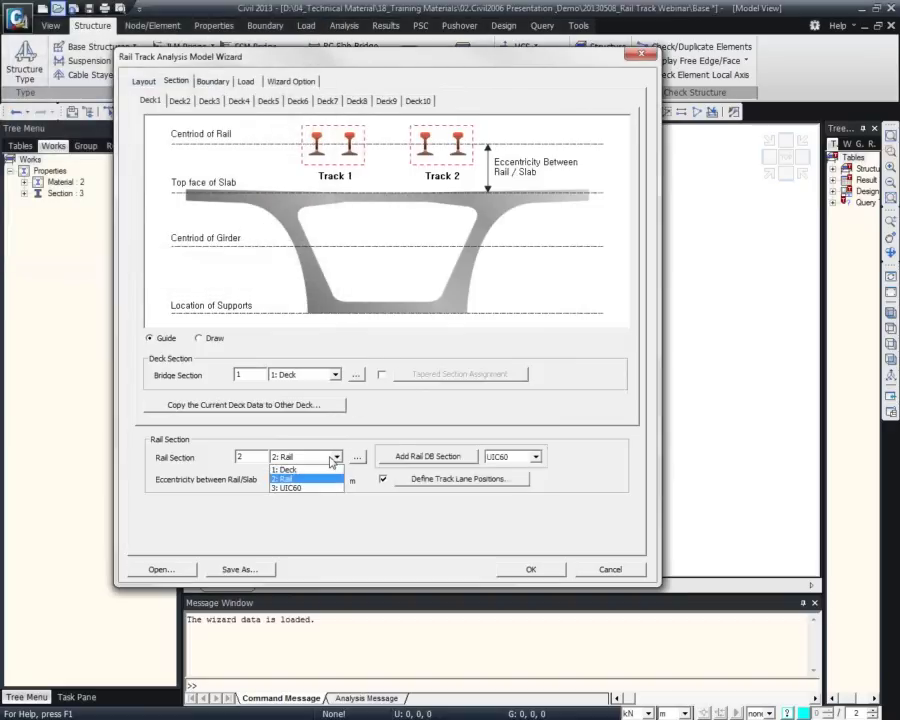
{"action": "left_click", "coordinate": [334, 459]}
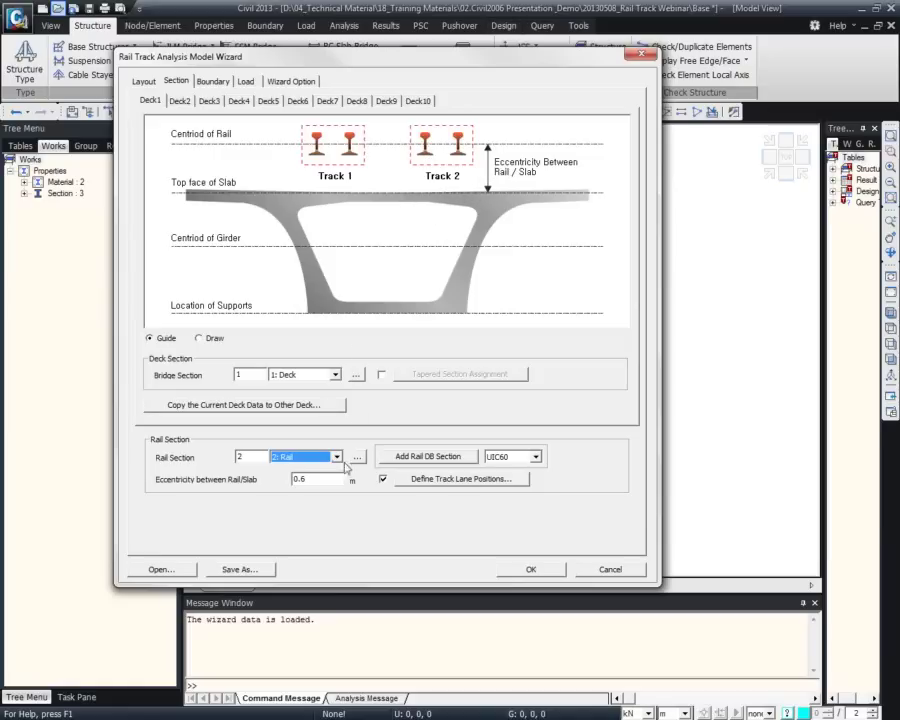
{"action": "left_click", "coordinate": [320, 479]}
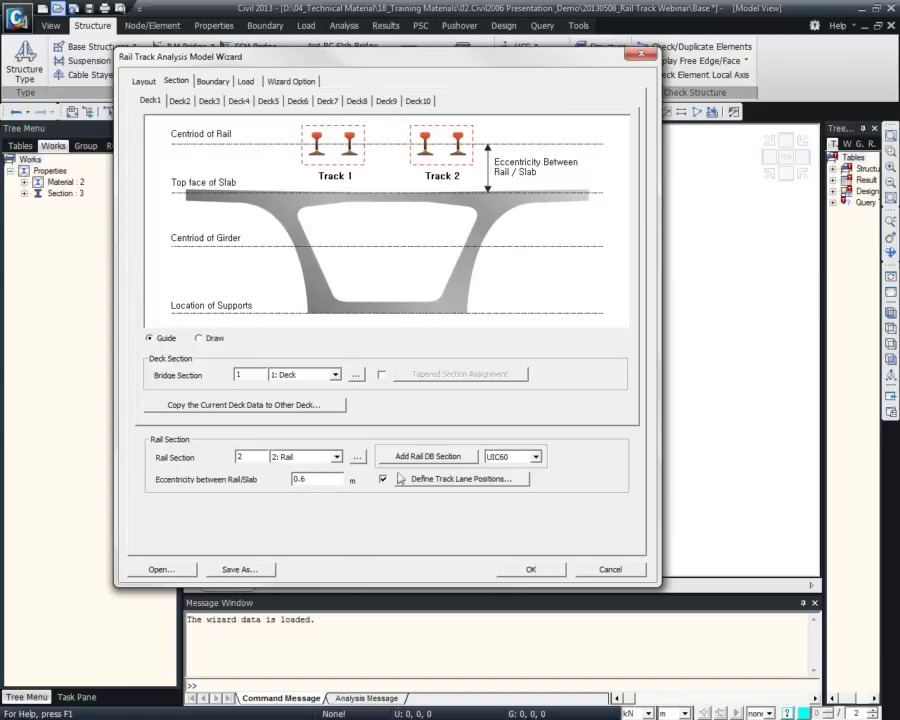
{"action": "left_click", "coordinate": [440, 484]}
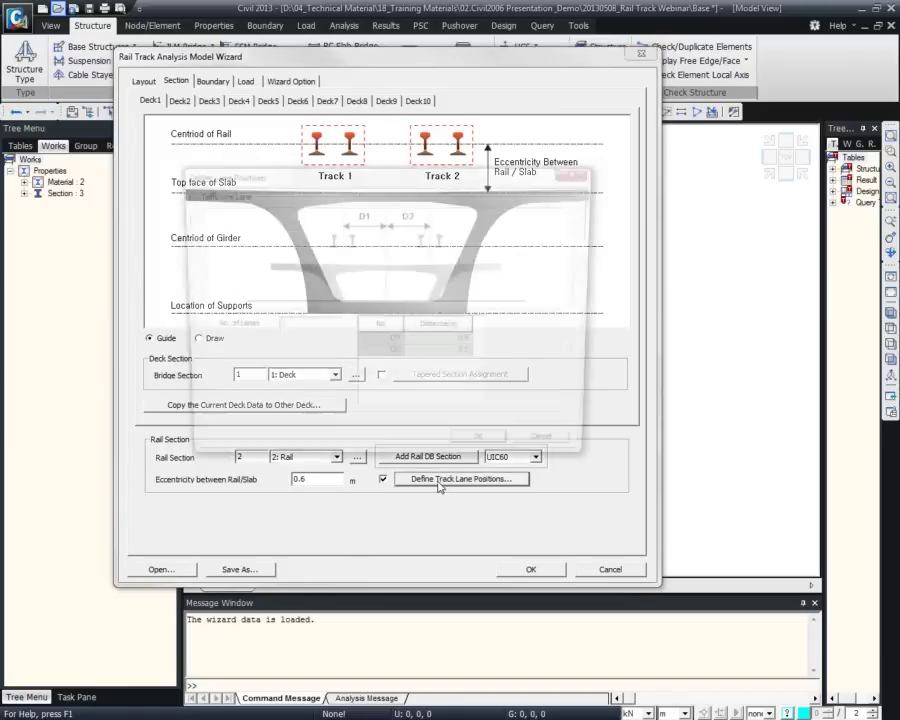
{"action": "left_click_drag", "start_coordinate": [360, 178], "coordinate": [546, 234]}
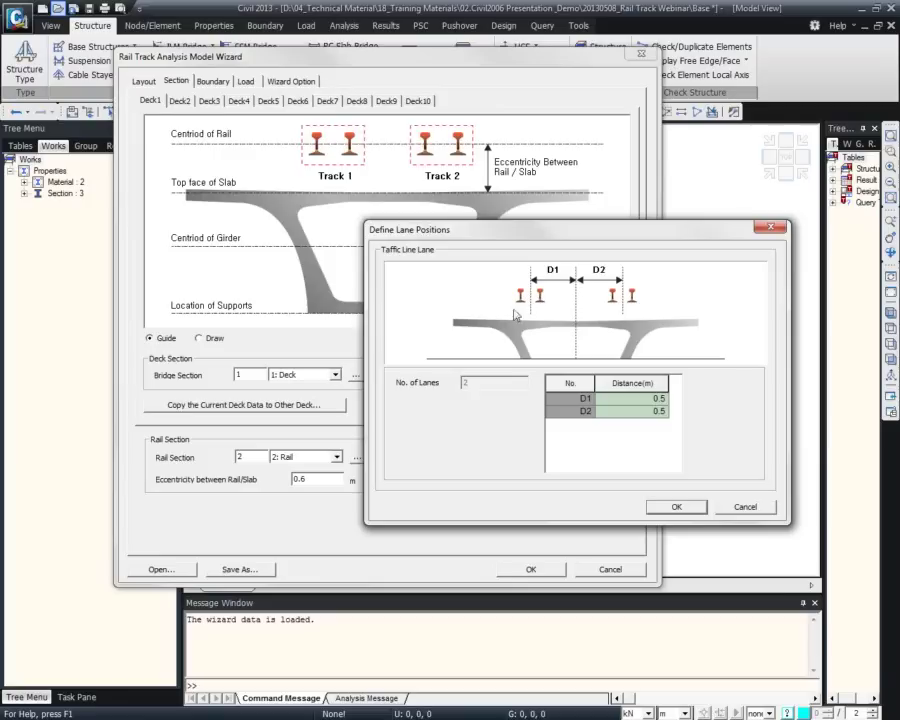
{"action": "left_click", "coordinate": [640, 399]}
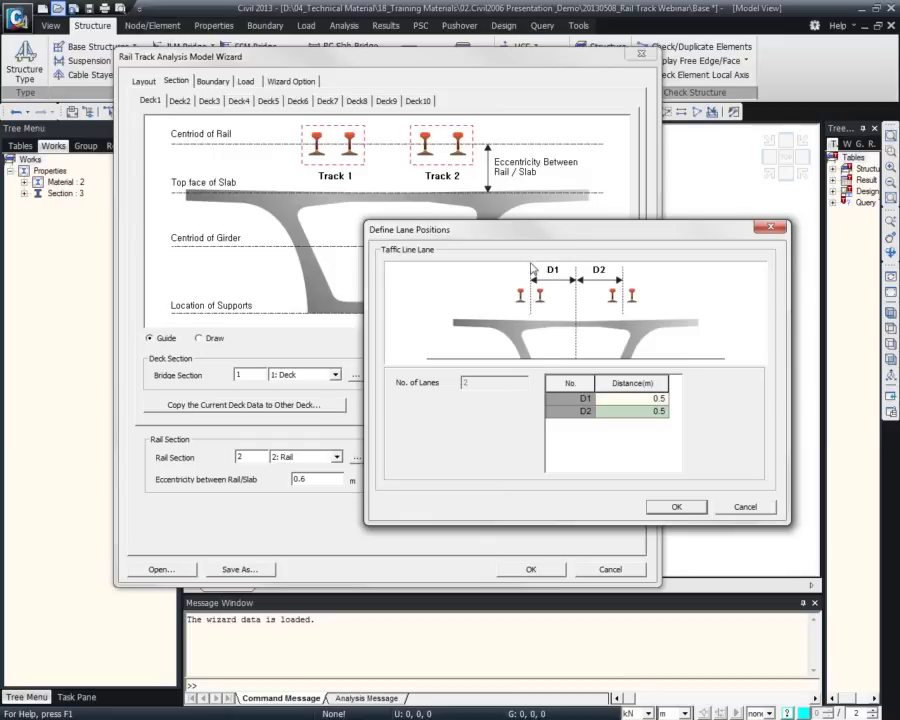
{"action": "left_click", "coordinate": [626, 415]}
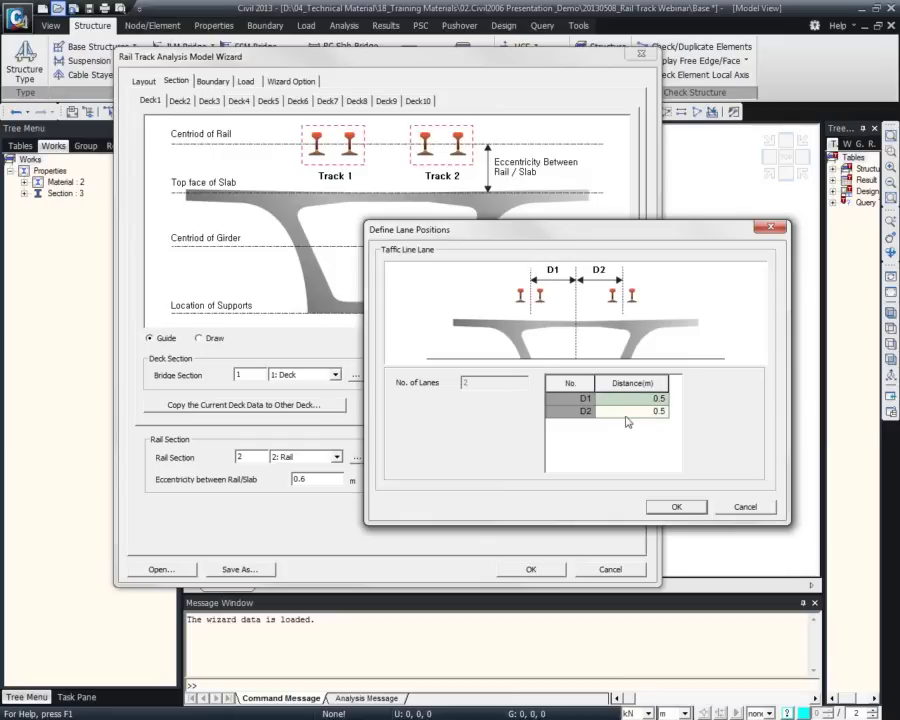
{"action": "left_click", "coordinate": [750, 509]}
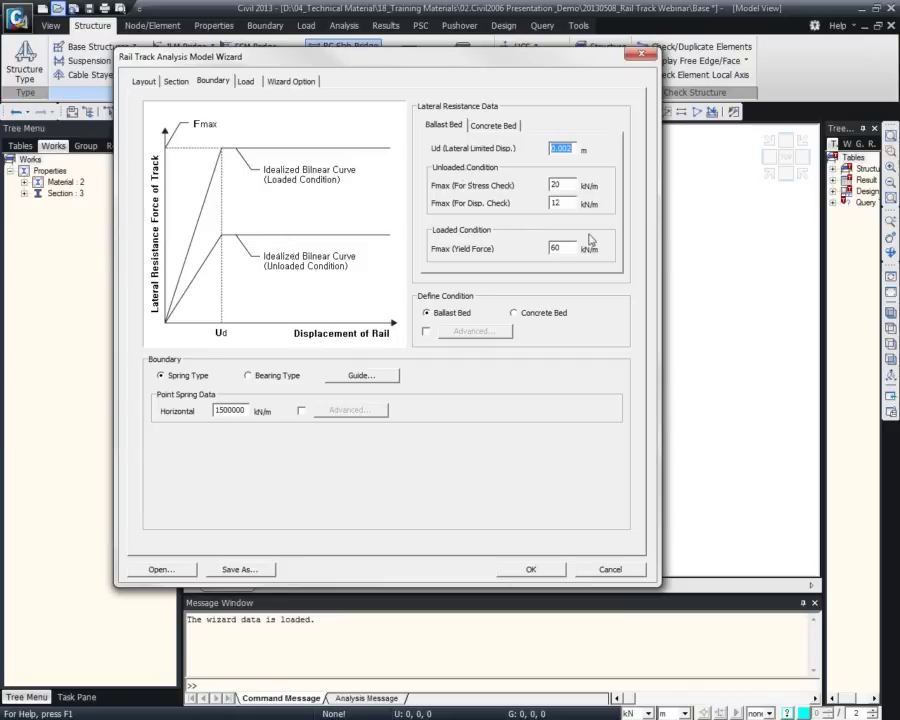
- Review Ballast Bed Fmax 12 and yield force 60, check Concrete Bed Ud, return to Ballast Bed
{"action": "key", "text": "Tab"}
{"action": "double_click", "coordinate": [560, 202]}
{"action": "left_click", "coordinate": [555, 249]}
{"action": "left_click", "coordinate": [495, 126]}
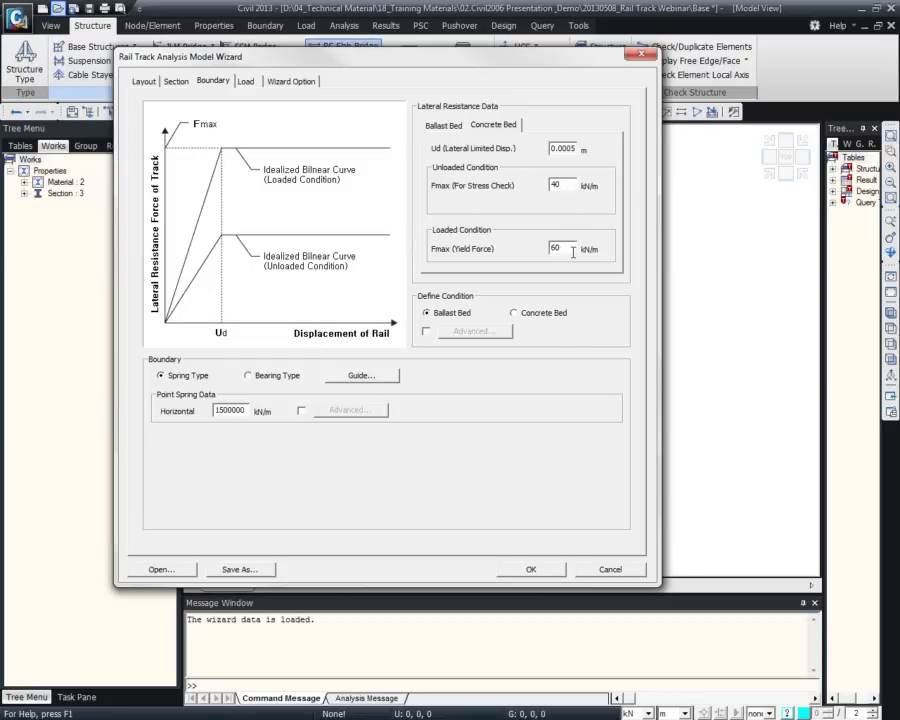
{"action": "double_click", "coordinate": [553, 150]}
{"action": "left_click", "coordinate": [444, 125]}
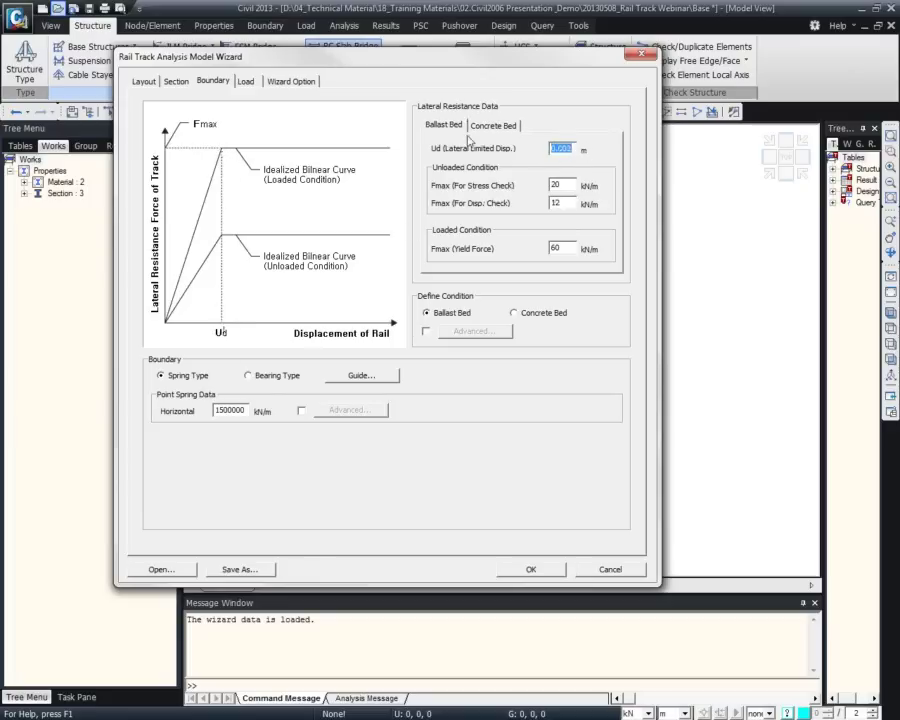
{"action": "left_click", "coordinate": [563, 149]}
- Enable per-range bed conditions and set row 1 to Ballast Bed ending at 100 m
{"action": "left_click", "coordinate": [513, 313]}
{"action": "left_click", "coordinate": [452, 314]}
{"action": "left_click", "coordinate": [427, 331]}
{"action": "left_click", "coordinate": [474, 332]}
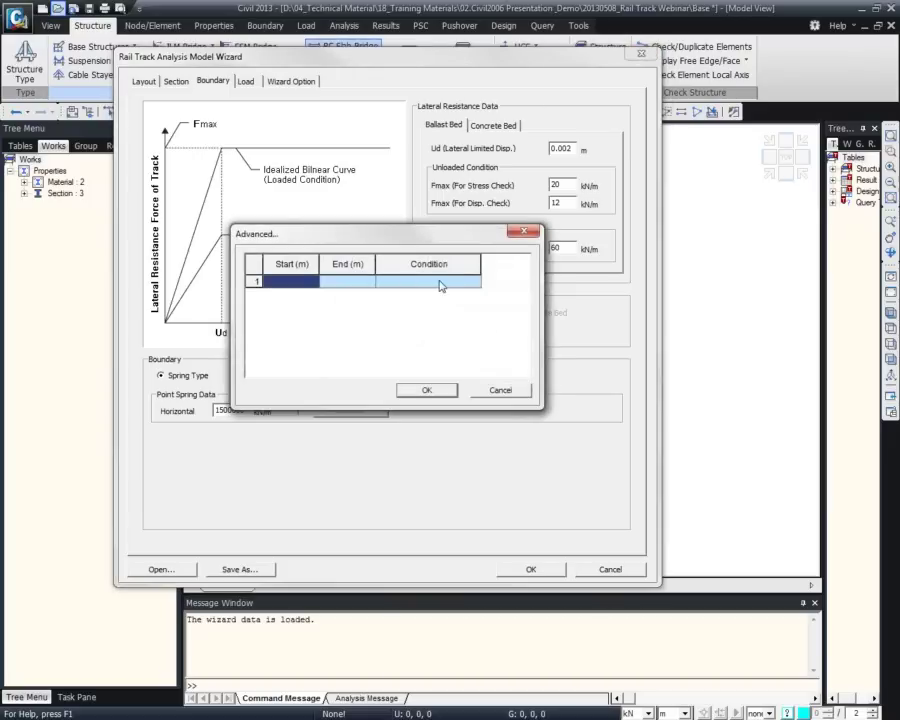
{"action": "left_click", "coordinate": [440, 286]}
{"action": "left_click", "coordinate": [445, 283]}
{"action": "left_click", "coordinate": [456, 296]}
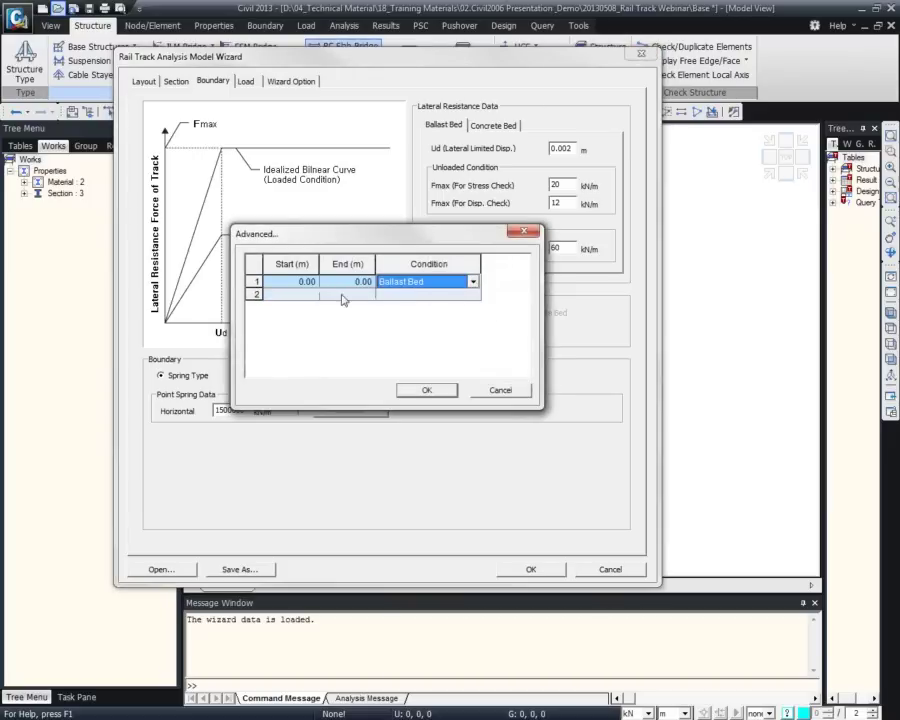
{"action": "left_click", "coordinate": [340, 282]}
{"action": "type", "text": "1"}
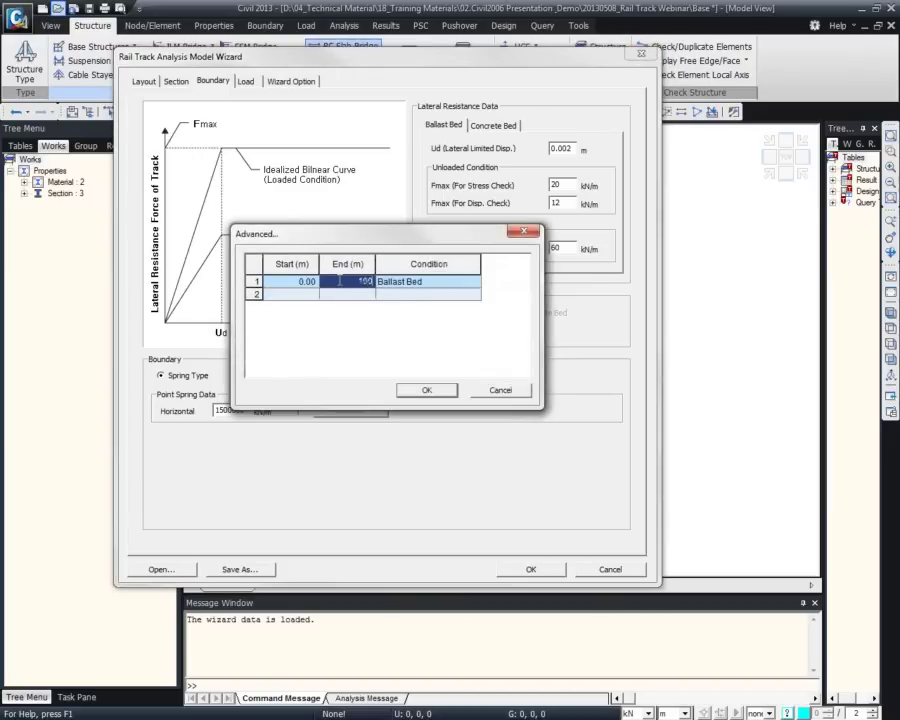
{"action": "left_click", "coordinate": [290, 295]}
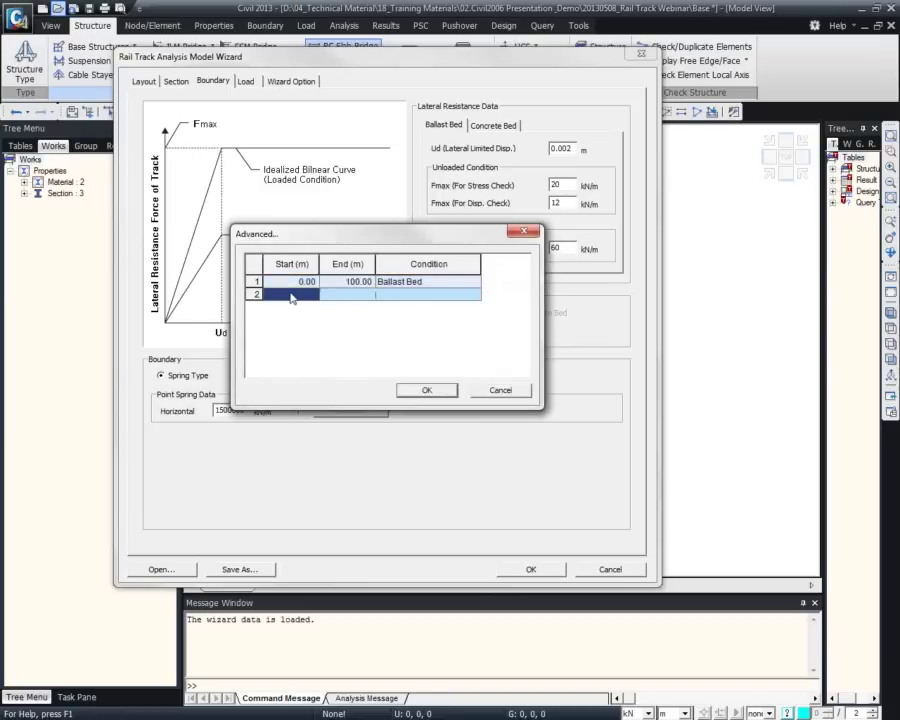
- Add a 100–200 m Concrete Bed row, then cancel the table and uncheck Advanced
{"action": "type", "text": "2"}
{"action": "type", "text": "100"}
{"action": "left_click", "coordinate": [343, 295]}
{"action": "type", "text": "200"}
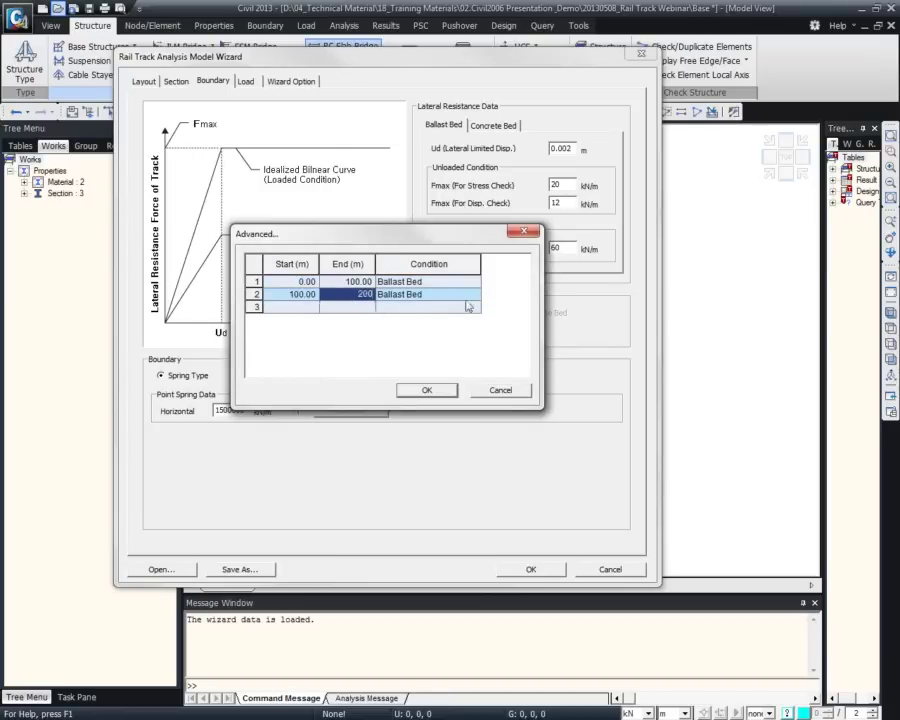
{"action": "left_click", "coordinate": [467, 296]}
{"action": "left_click", "coordinate": [410, 316]}
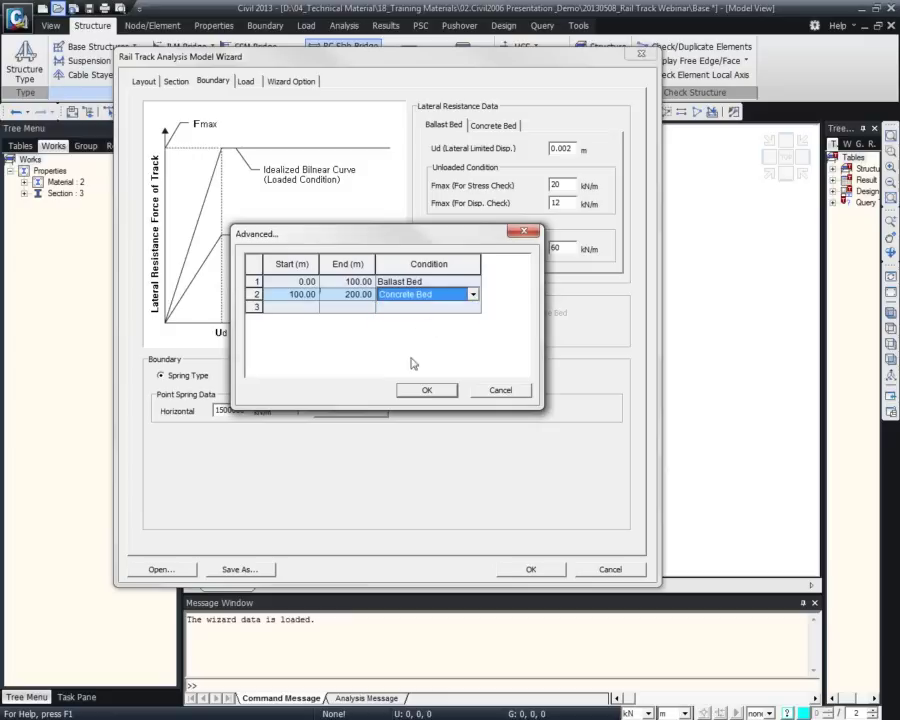
{"action": "left_click", "coordinate": [437, 306]}
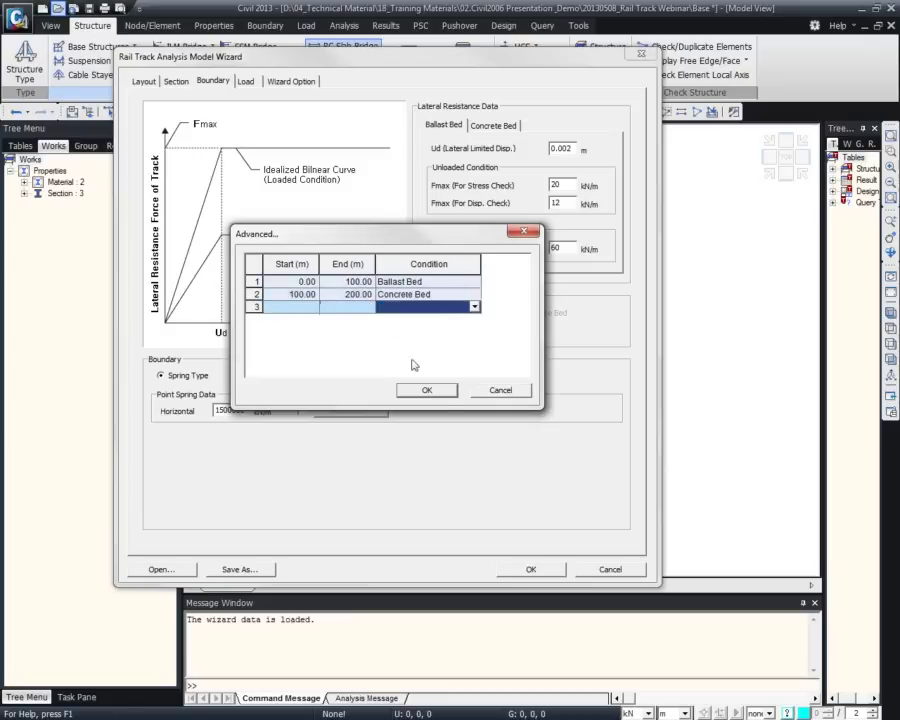
{"action": "left_click", "coordinate": [516, 394]}
{"action": "left_click", "coordinate": [427, 332]}
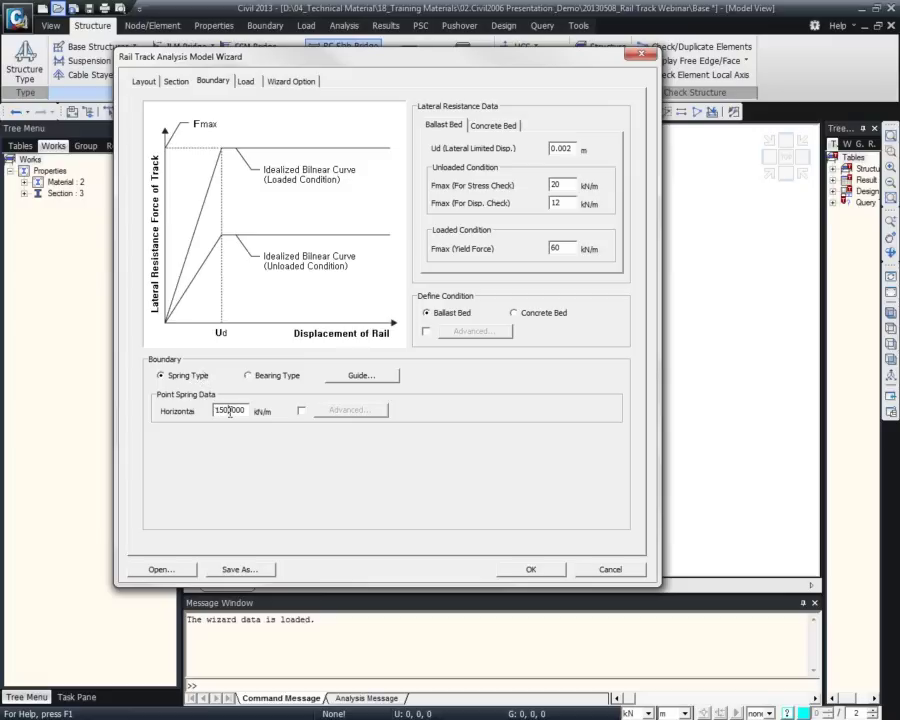
{"action": "left_click_drag", "start_coordinate": [217, 410], "coordinate": [270, 414]}
{"action": "left_click", "coordinate": [230, 409]}
{"action": "left_click", "coordinate": [250, 376]}
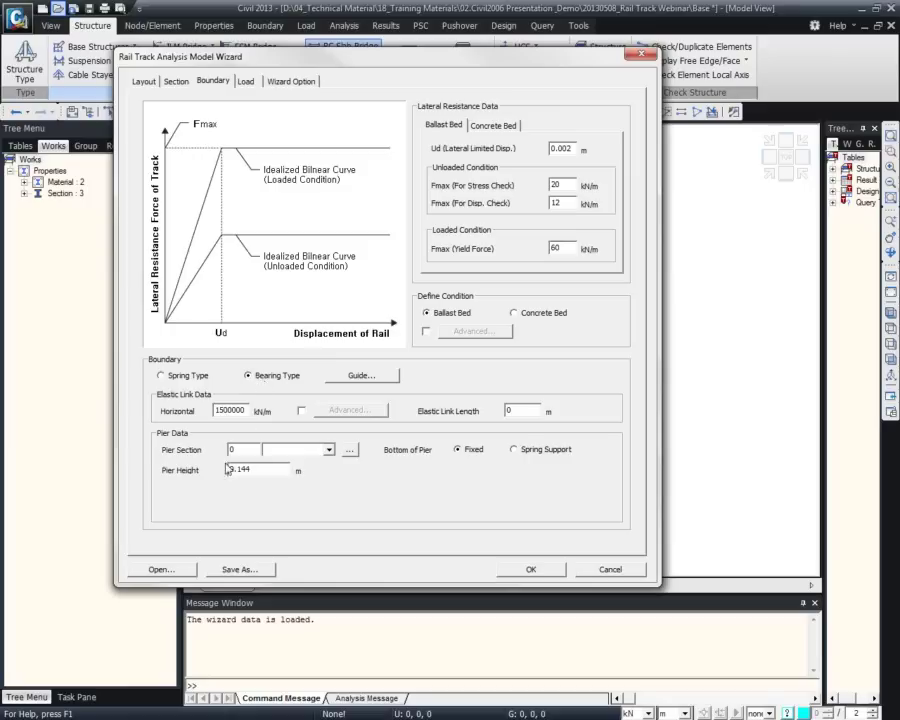
{"action": "left_click", "coordinate": [290, 451]}
{"action": "left_click", "coordinate": [287, 454]}
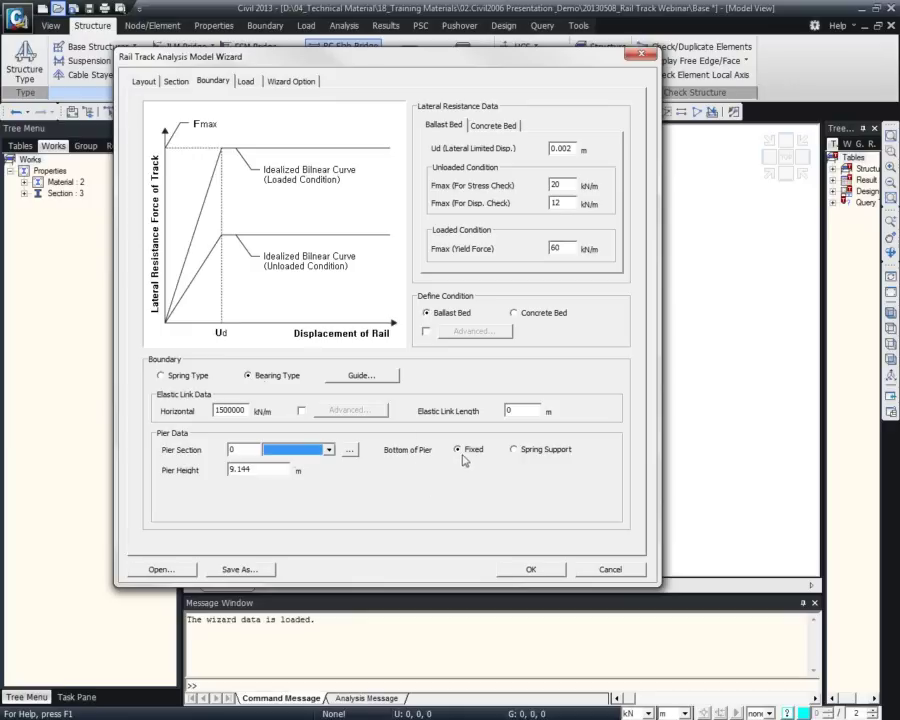
{"action": "left_click", "coordinate": [526, 454]}
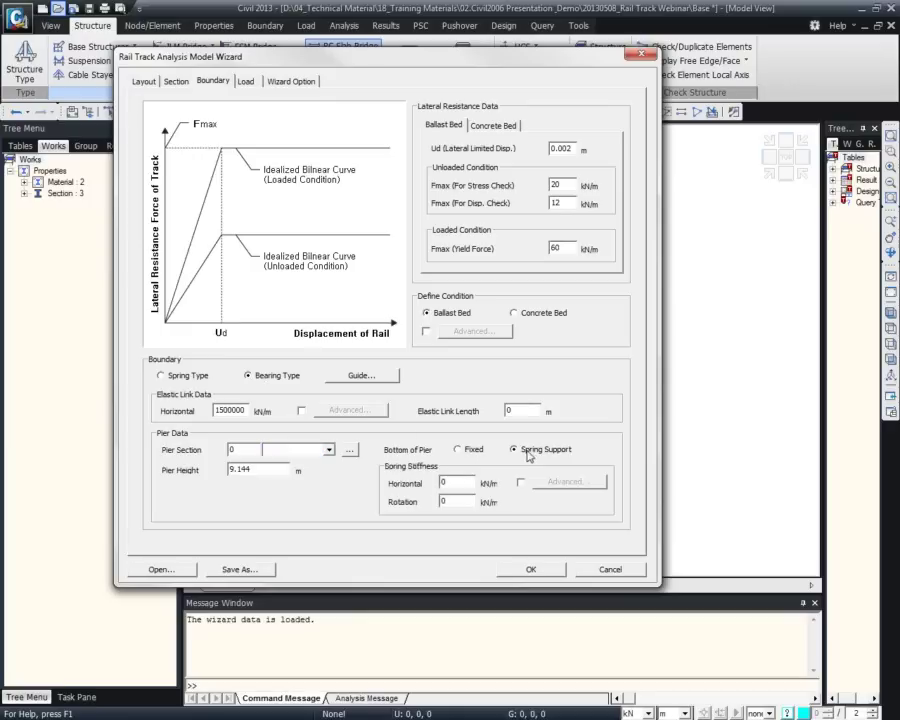
{"action": "left_click", "coordinate": [474, 451]}
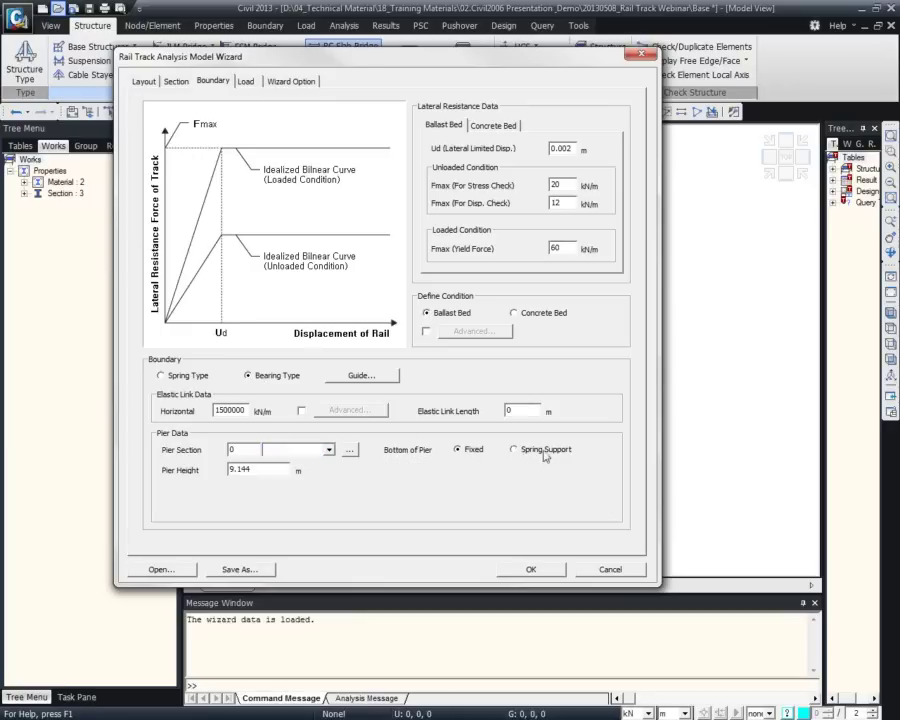
{"action": "double_click", "coordinate": [263, 469]}
{"action": "left_click", "coordinate": [196, 375]}
- Open the boundary guide and view the Spring Type and Bearing Type diagrams
{"action": "left_click", "coordinate": [360, 376]}
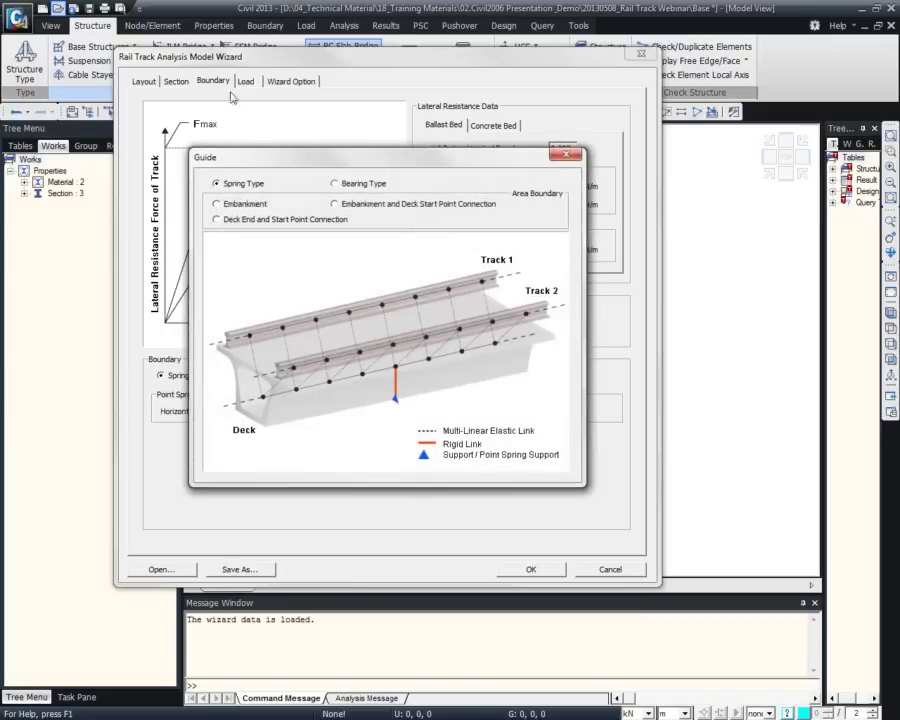
{"action": "left_click_drag", "start_coordinate": [258, 151], "coordinate": [270, 97]}
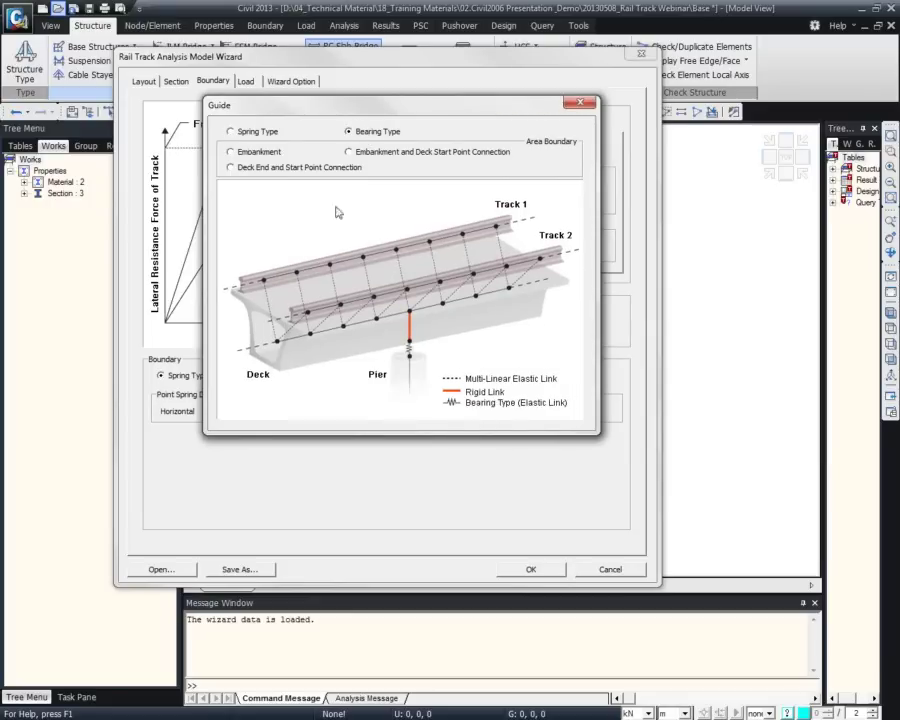
{"action": "left_click", "coordinate": [258, 131]}
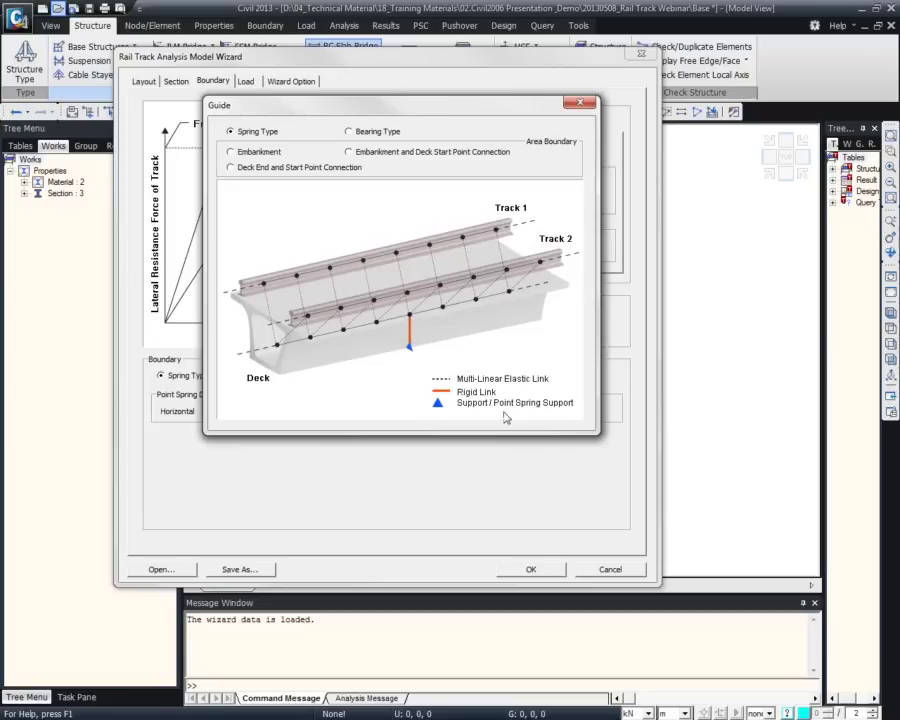
{"action": "left_click", "coordinate": [356, 136]}
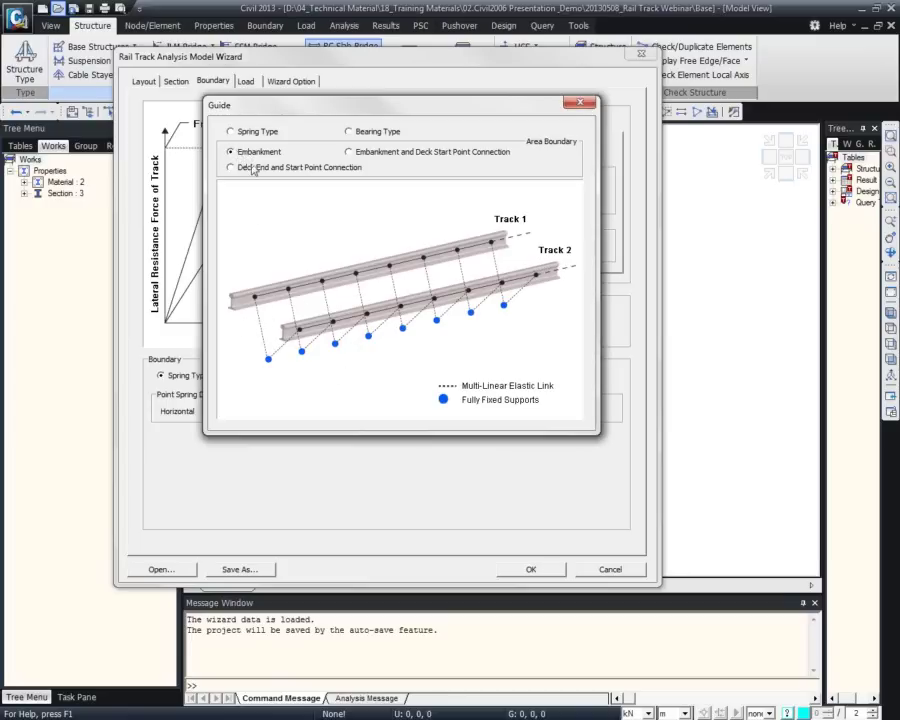
- Step through the Area Boundary diagrams, ending on the Embankment support case
{"action": "left_click", "coordinate": [352, 151]}
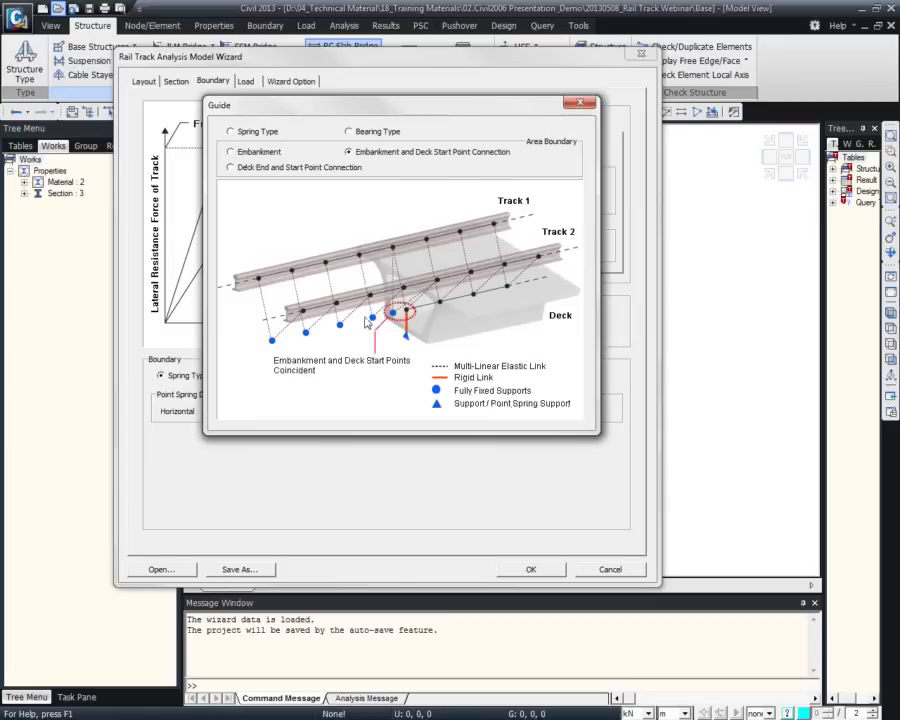
{"action": "left_click", "coordinate": [266, 168]}
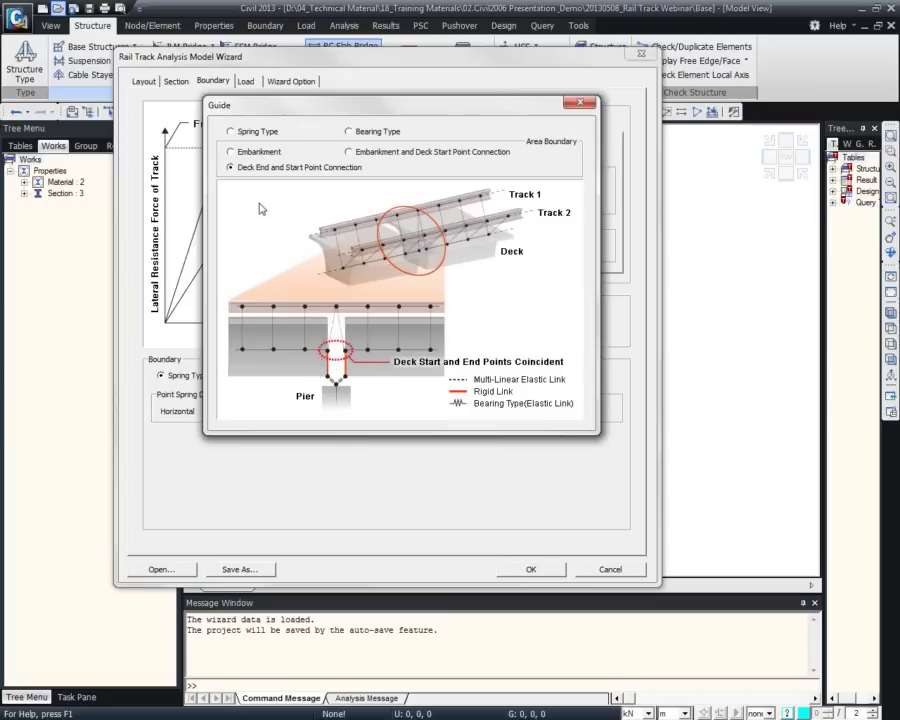
{"action": "left_click", "coordinate": [259, 154]}
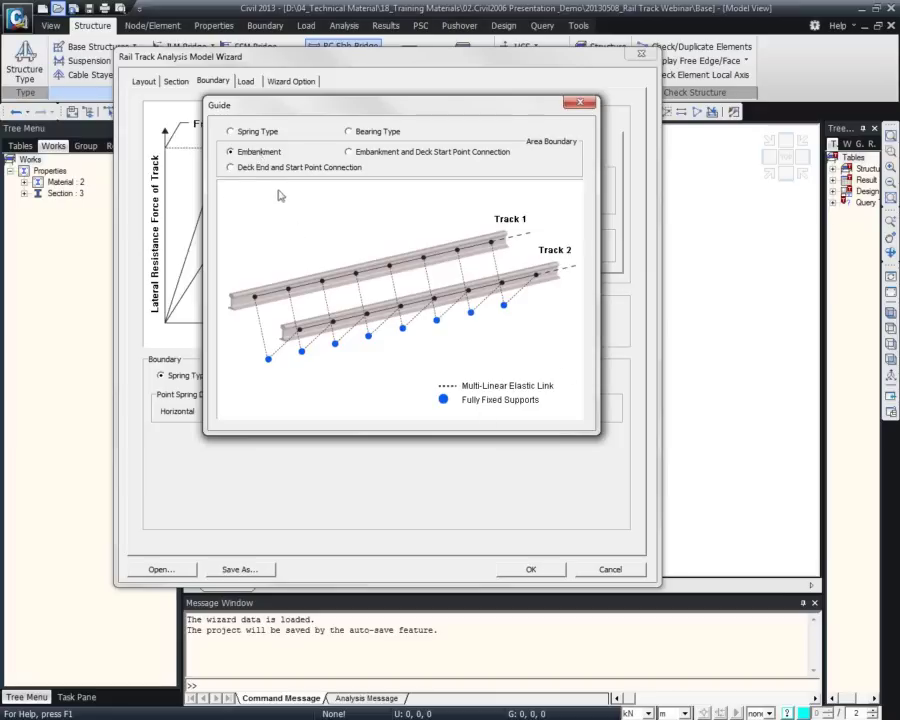
- Show the Embankment and Deck Start Point Connection diagram with its rigid link
{"action": "left_click", "coordinate": [358, 152]}
{"action": "left_click", "coordinate": [231, 152]}
{"action": "left_click", "coordinate": [430, 153]}
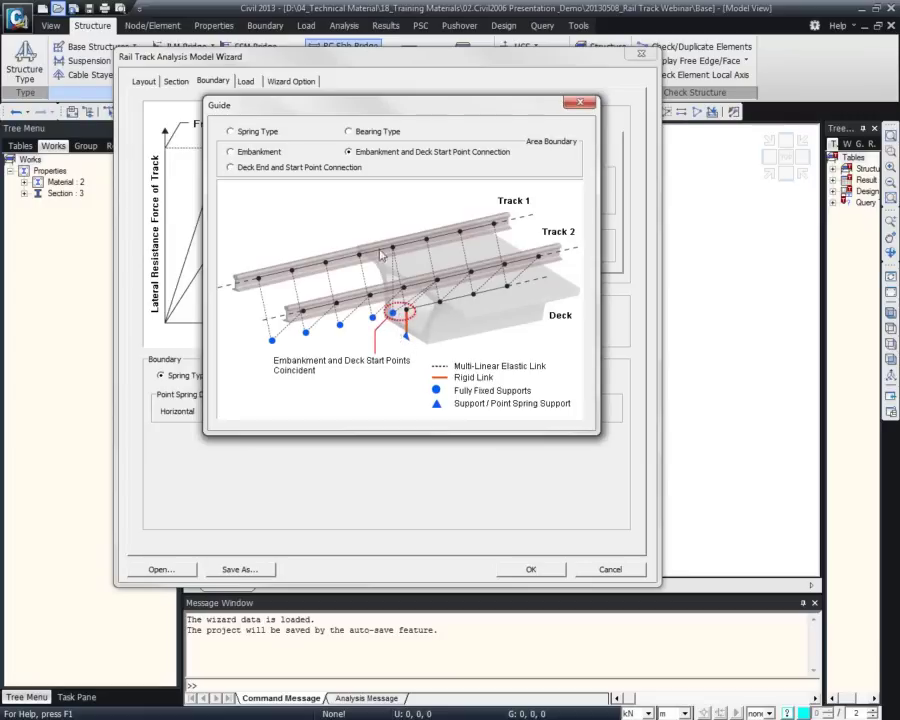
- Show the Deck End and Start Point Connection diagram for deck ends over a pier
{"action": "left_click", "coordinate": [315, 167]}
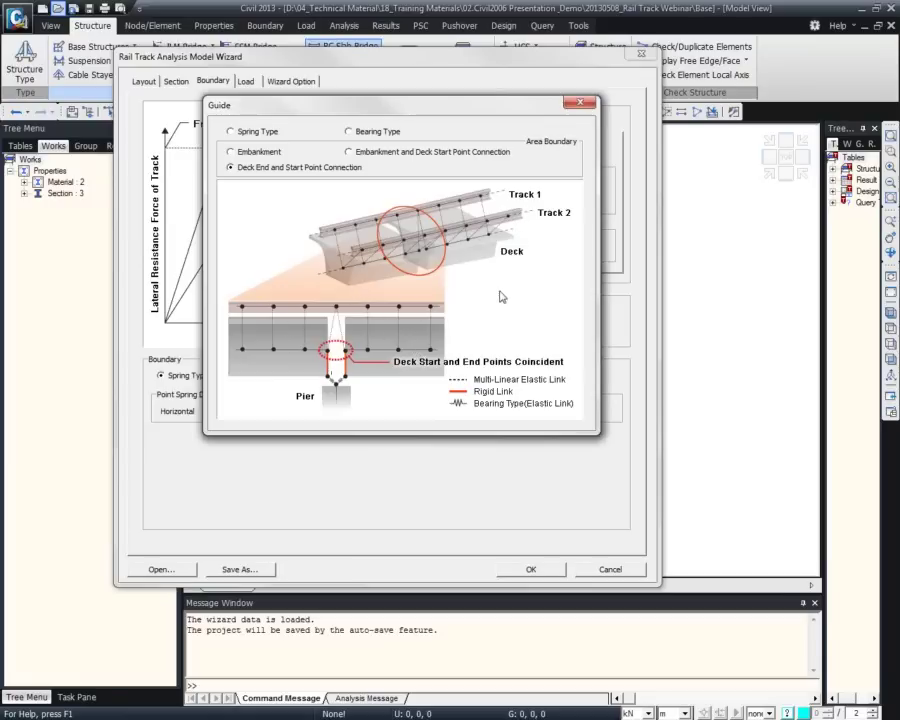
- Close the guide and enter 25 °C as the Load page's deck temperature
{"action": "left_click", "coordinate": [579, 103]}
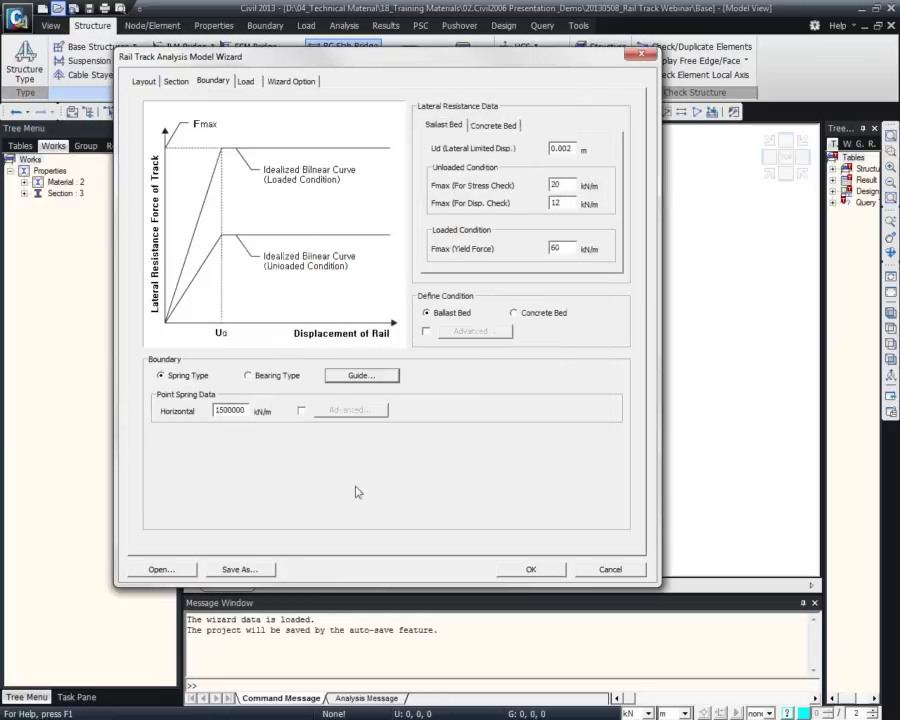
{"action": "left_click", "coordinate": [246, 82]}
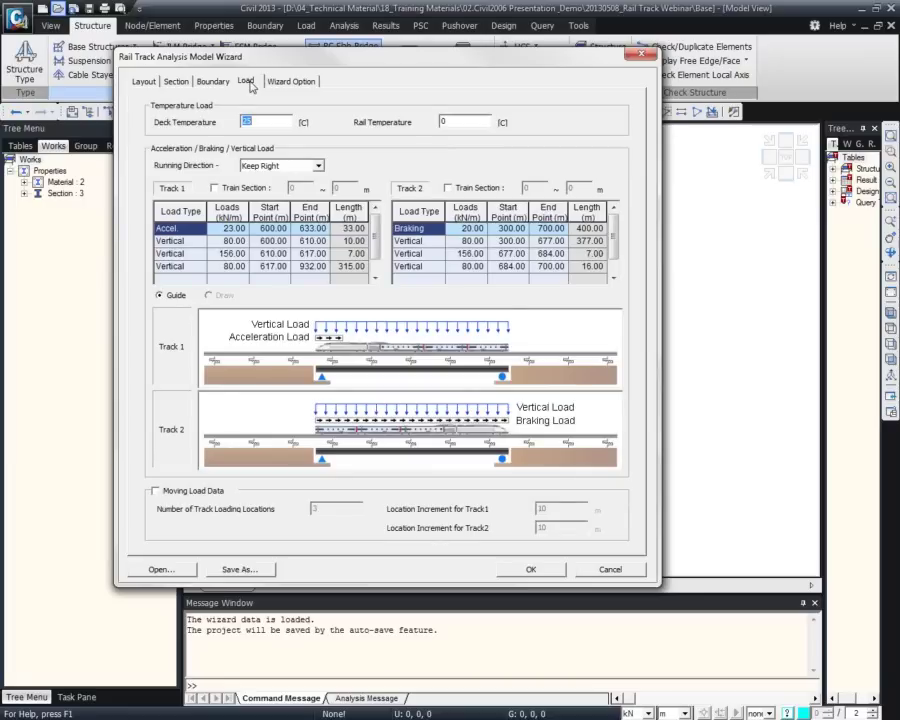
{"action": "type", "text": "25"}
{"action": "left_click", "coordinate": [205, 229]}
{"action": "left_click", "coordinate": [203, 229]}
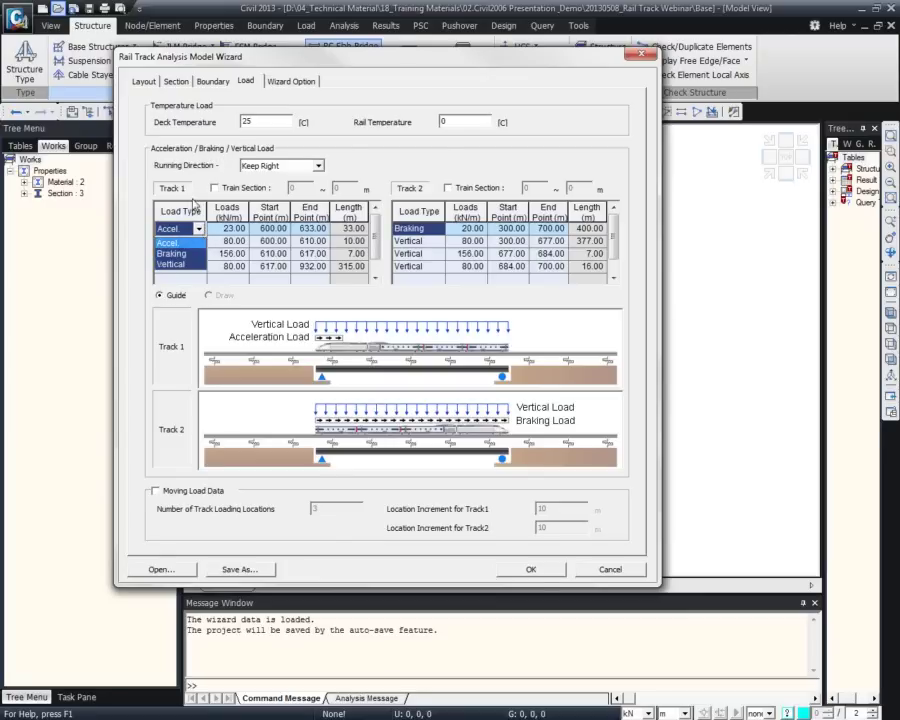
{"action": "left_click", "coordinate": [140, 172]}
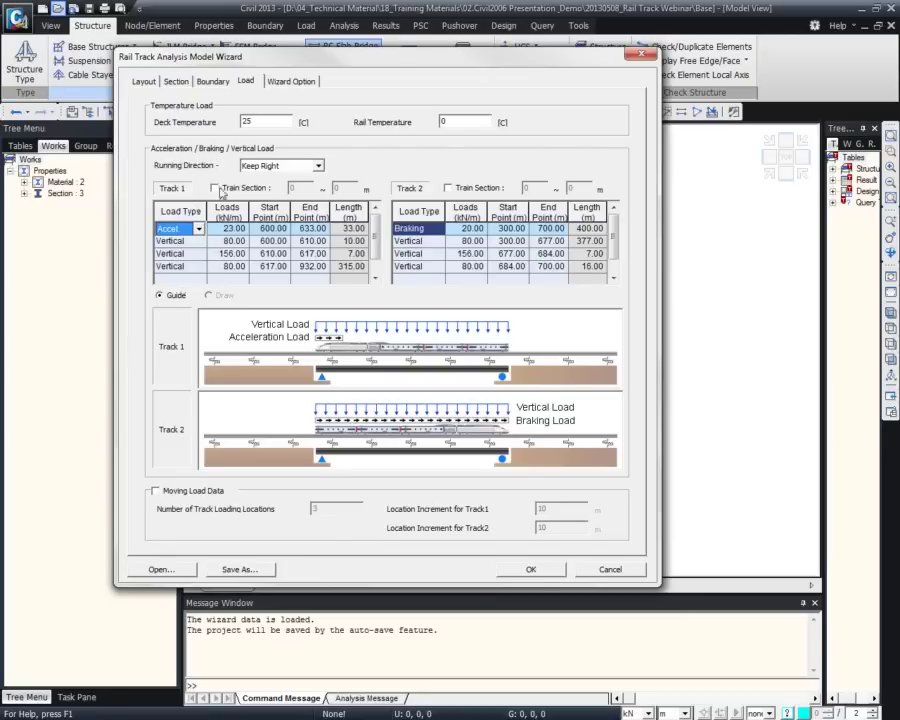
{"action": "left_click", "coordinate": [180, 241]}
{"action": "left_click", "coordinate": [199, 241]}
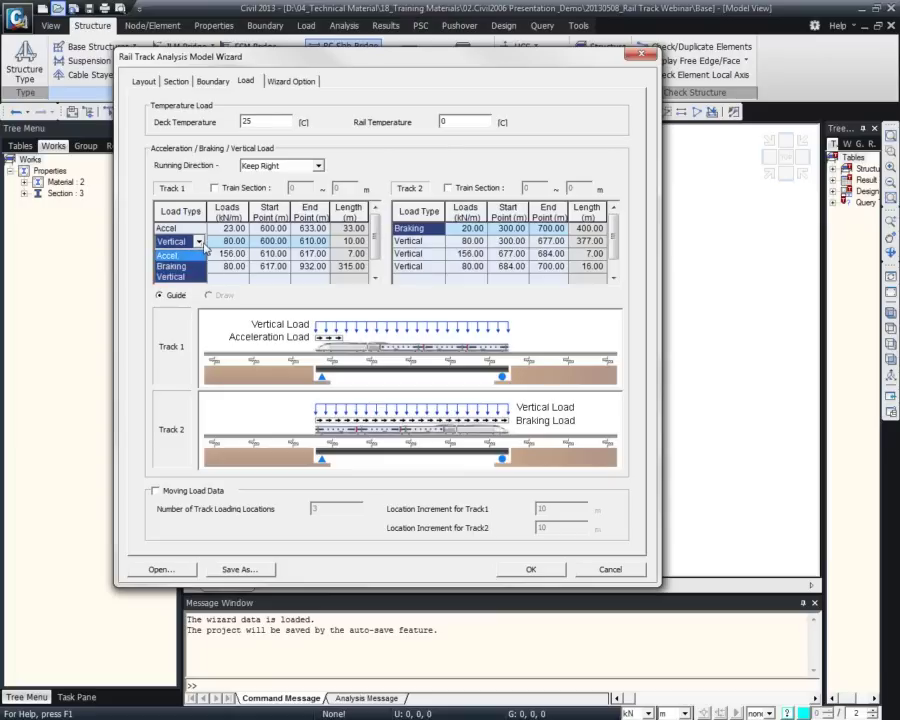
{"action": "left_click", "coordinate": [247, 244]}
{"action": "left_click", "coordinate": [243, 244]}
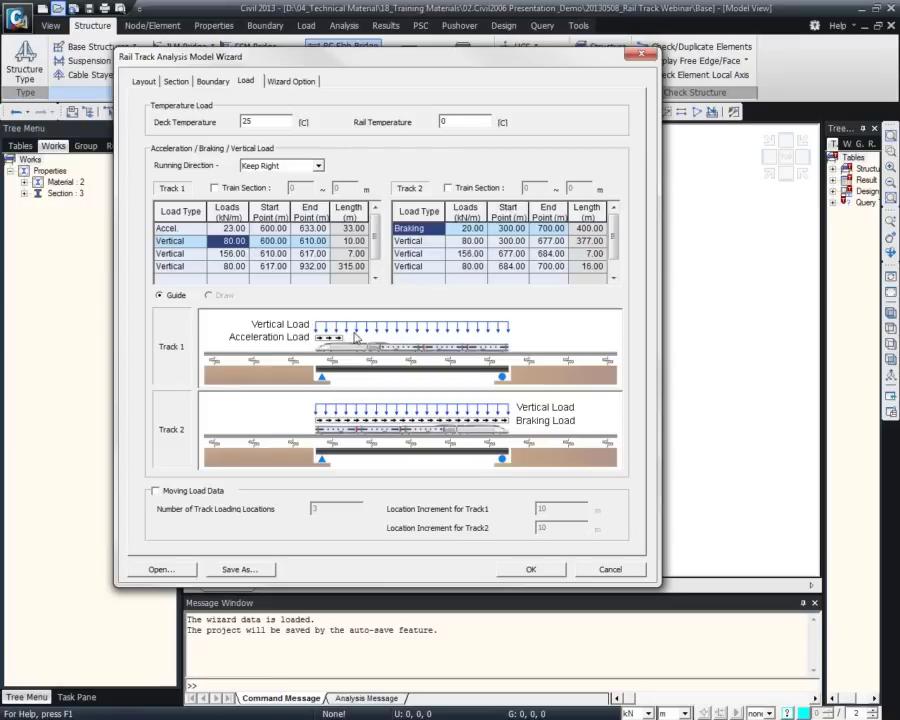
{"action": "left_click", "coordinate": [276, 241]}
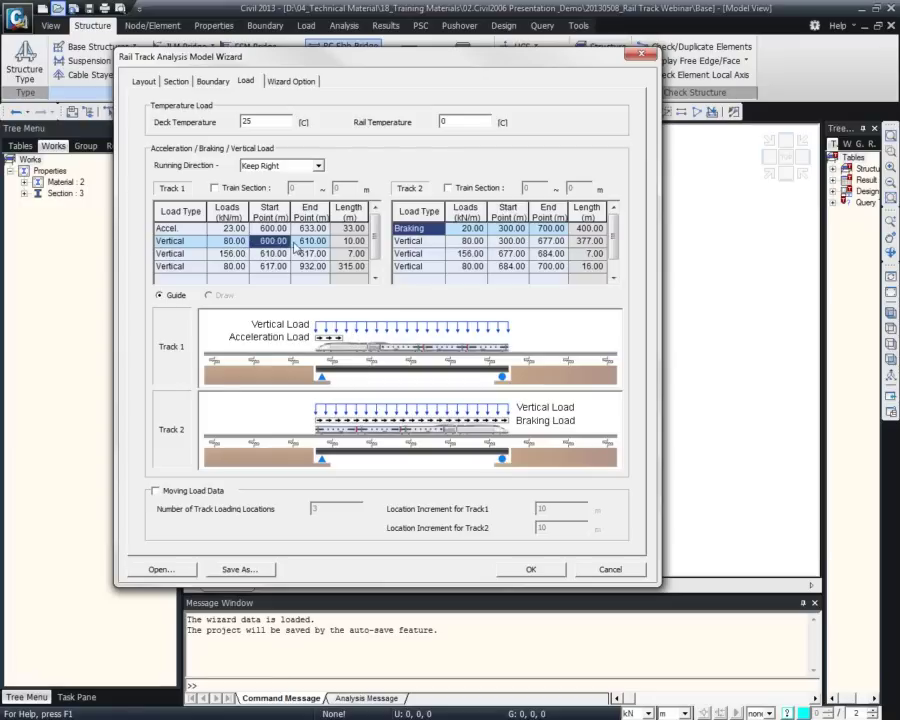
{"action": "left_click", "coordinate": [302, 242]}
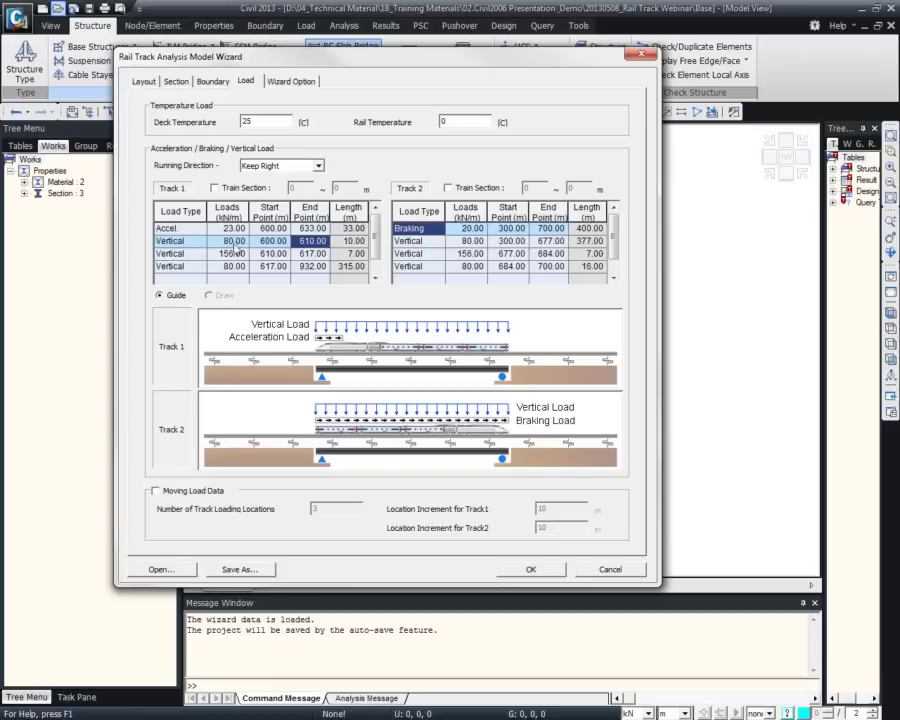
{"action": "left_click", "coordinate": [236, 277]}
{"action": "left_click", "coordinate": [265, 265]}
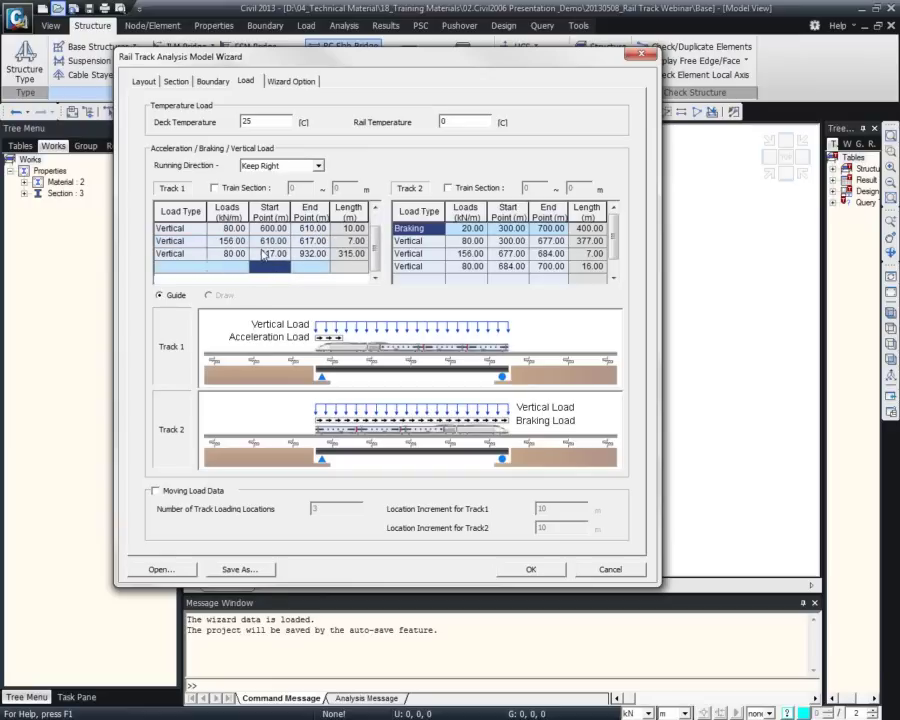
{"action": "type", "text": "650"}
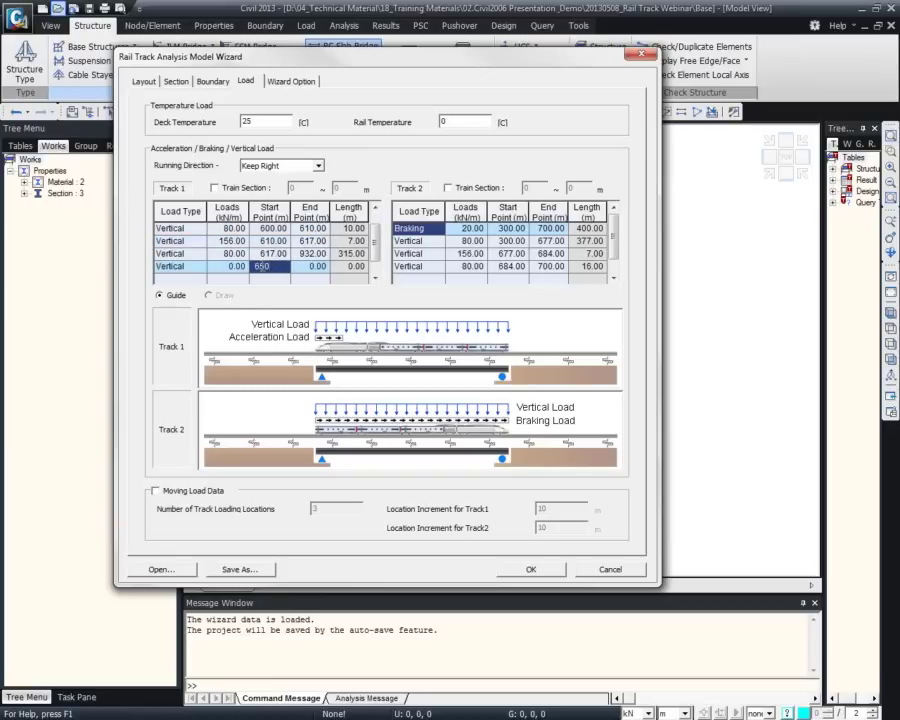
{"action": "key", "text": "Tab"}
{"action": "type", "text": "650"}
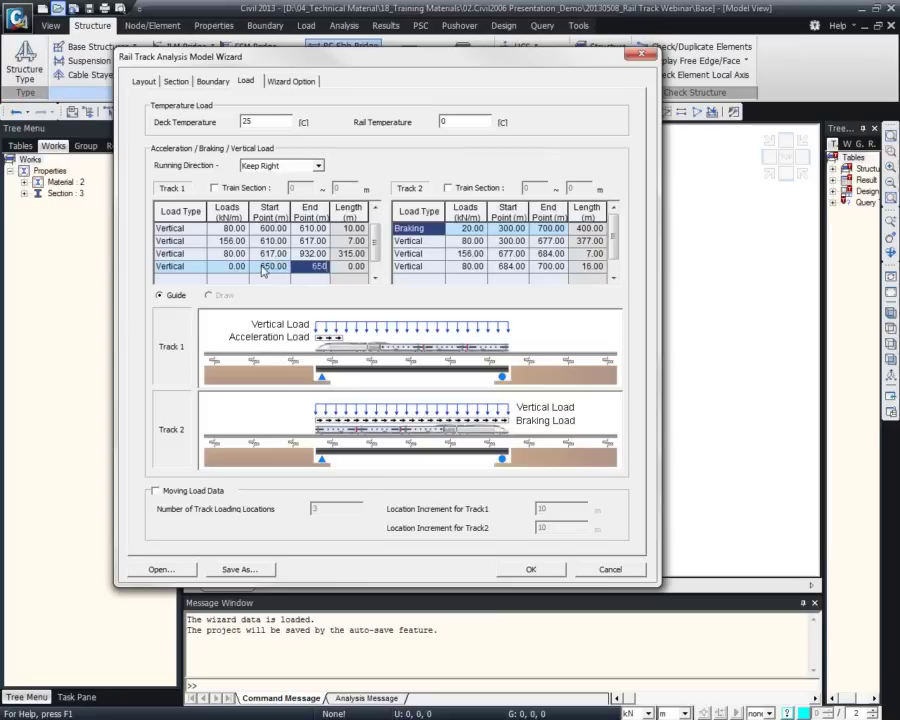
{"action": "left_click", "coordinate": [209, 269]}
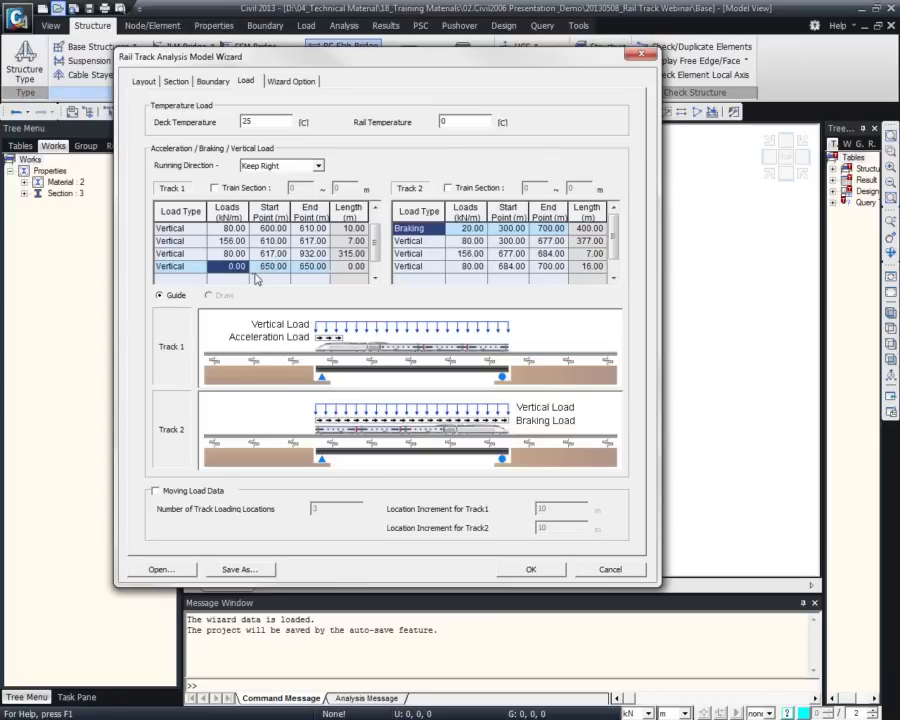
{"action": "type", "text": "100"}
{"action": "key", "text": "Tab"}
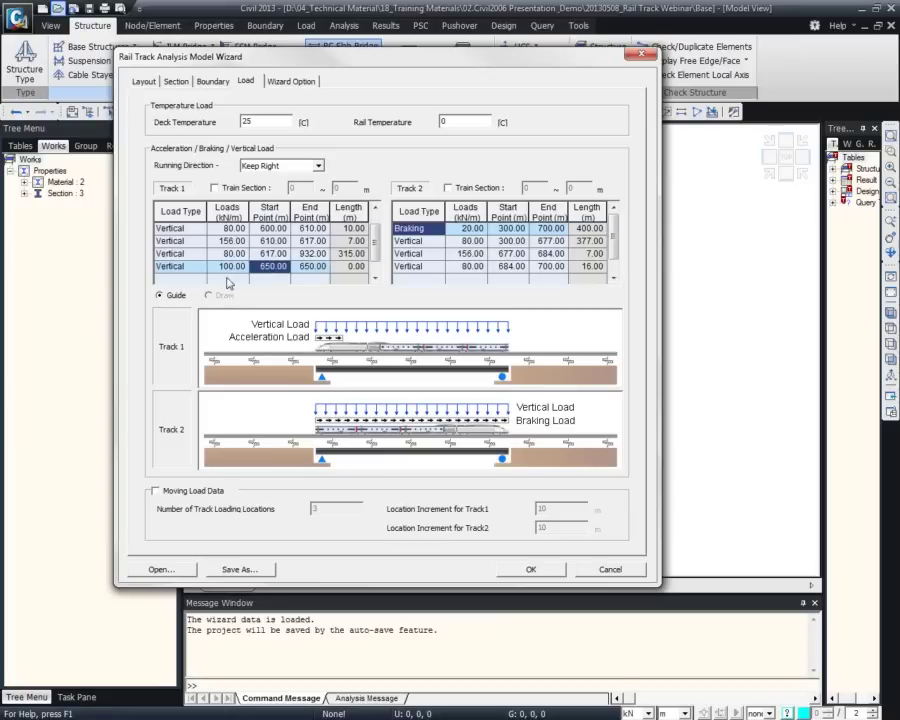
{"action": "left_click_drag", "start_coordinate": [172, 267], "coordinate": [320, 273]}
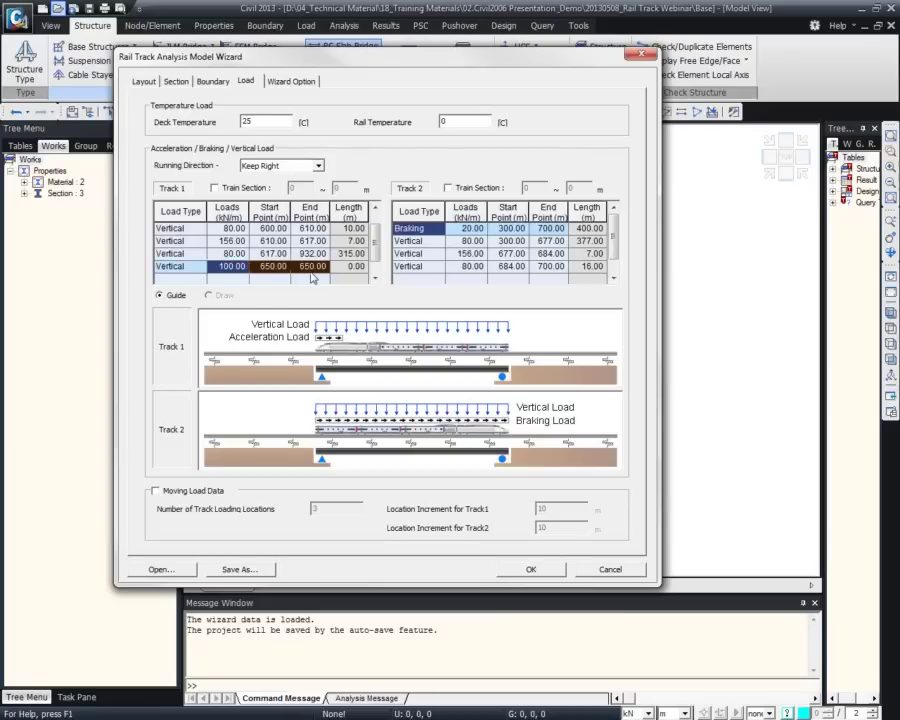
{"action": "key", "text": "Delete"}
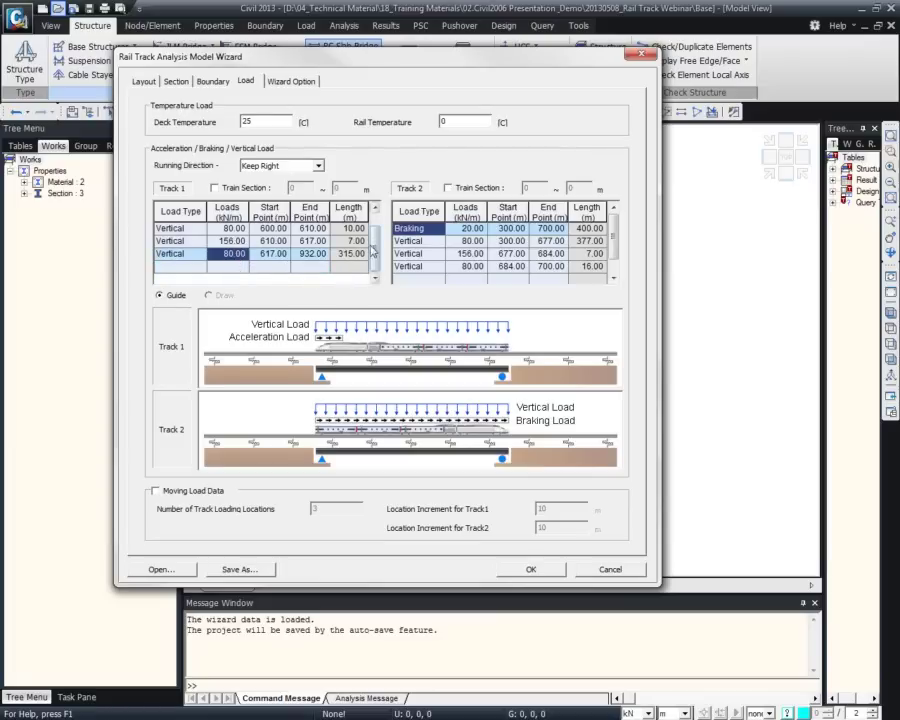
- Enable Moving Load Data with 3 loading locations and 10 m increments for Track1 and Track2
{"action": "scroll", "coordinate": [371, 250], "scroll_direction": "up", "scroll_amount": 1}
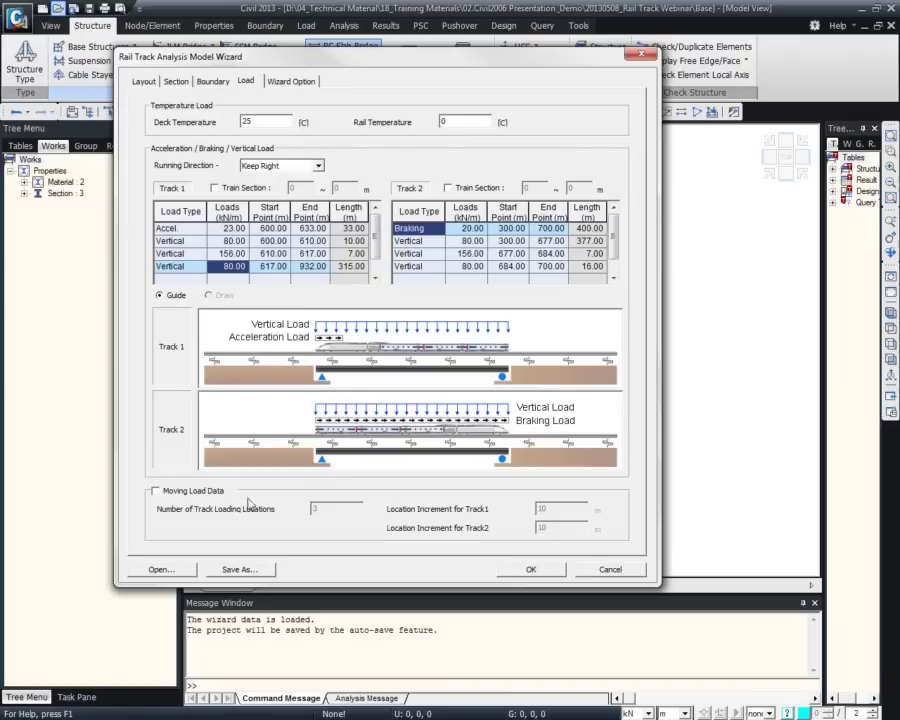
{"action": "left_click", "coordinate": [210, 493]}
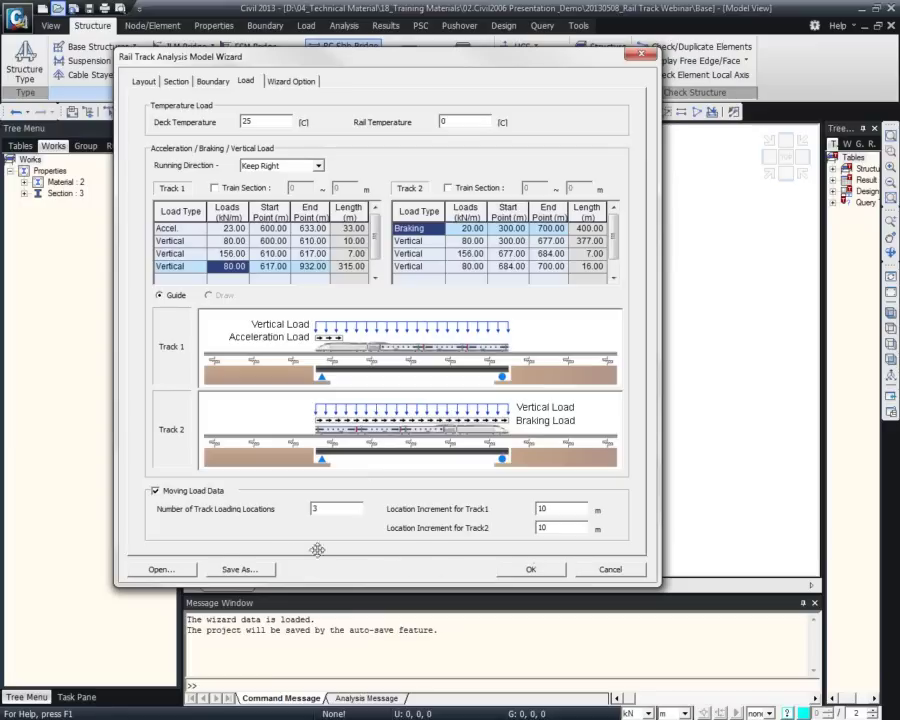
{"action": "double_click", "coordinate": [315, 509]}
{"action": "left_click", "coordinate": [552, 509]}
{"action": "double_click", "coordinate": [538, 508]}
{"action": "left_click_drag", "start_coordinate": [228, 241], "coordinate": [265, 266]}
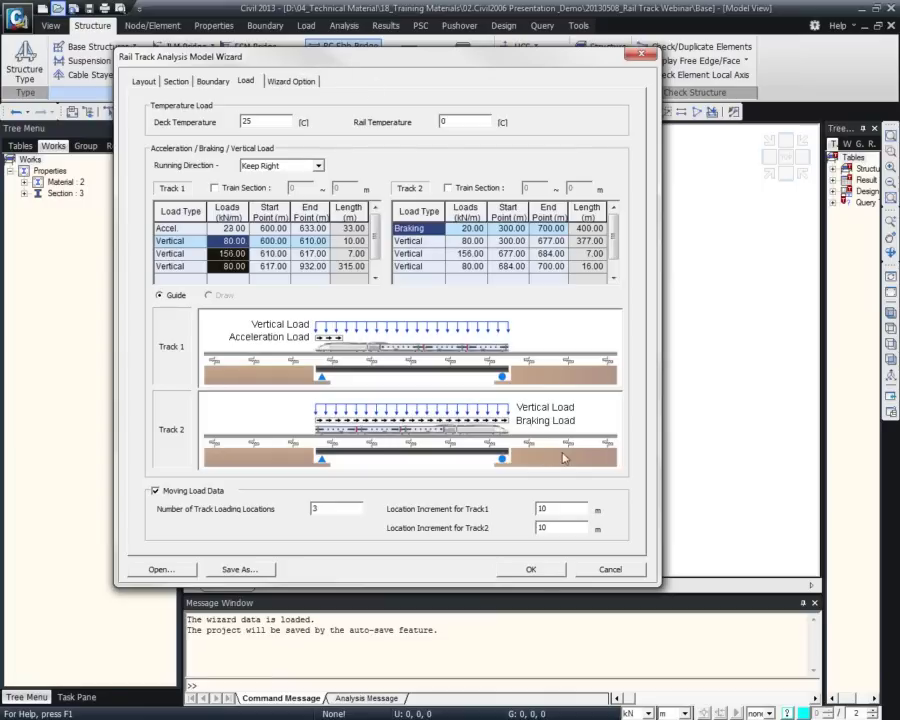
{"action": "double_click", "coordinate": [542, 508]}
{"action": "double_click", "coordinate": [346, 507]}
- On the Wizard Option page, set the element length to 1 m
{"action": "left_click", "coordinate": [312, 81]}
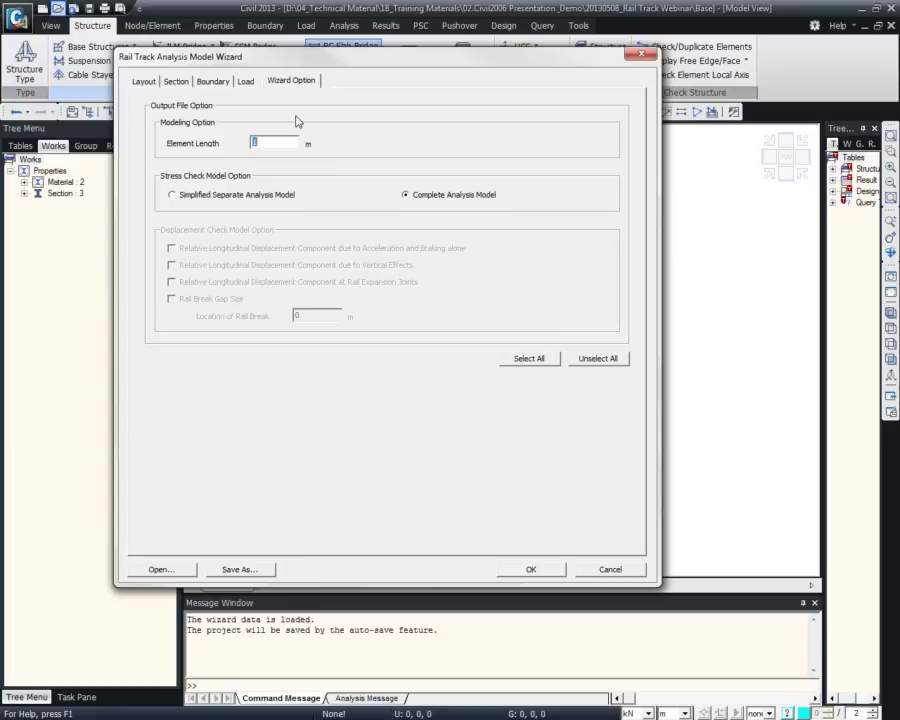
{"action": "left_click", "coordinate": [273, 143]}
{"action": "type", "text": "1"}
{"action": "double_click", "coordinate": [255, 142]}
- Use the Complete Analysis Model for stress checking and generate the model (3034 nodes, 2400 elements)
{"action": "left_click", "coordinate": [237, 195]}
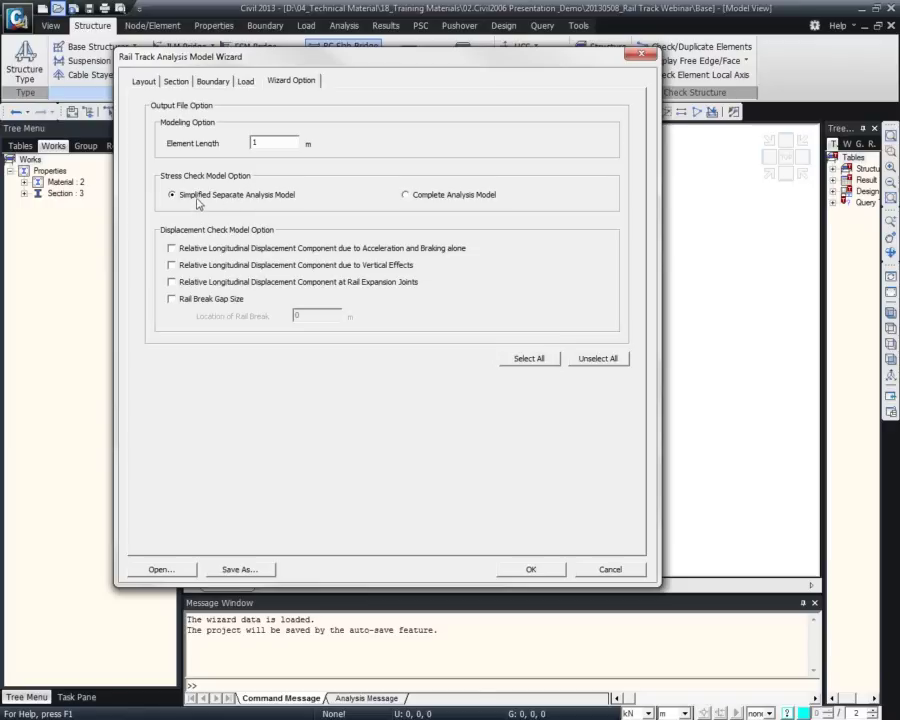
{"action": "left_click", "coordinate": [405, 195]}
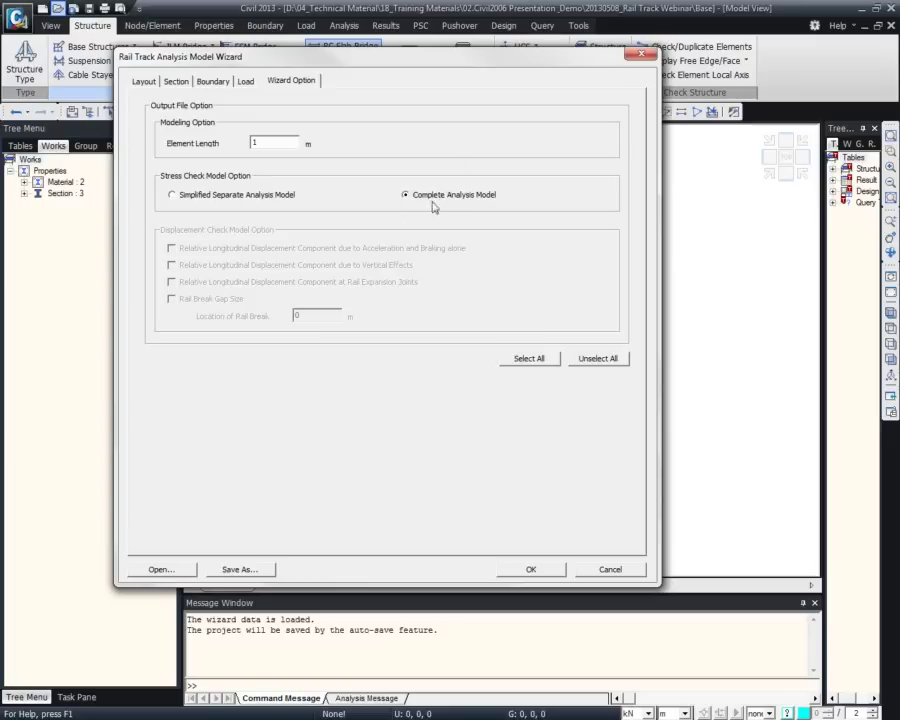
{"action": "left_click", "coordinate": [251, 204]}
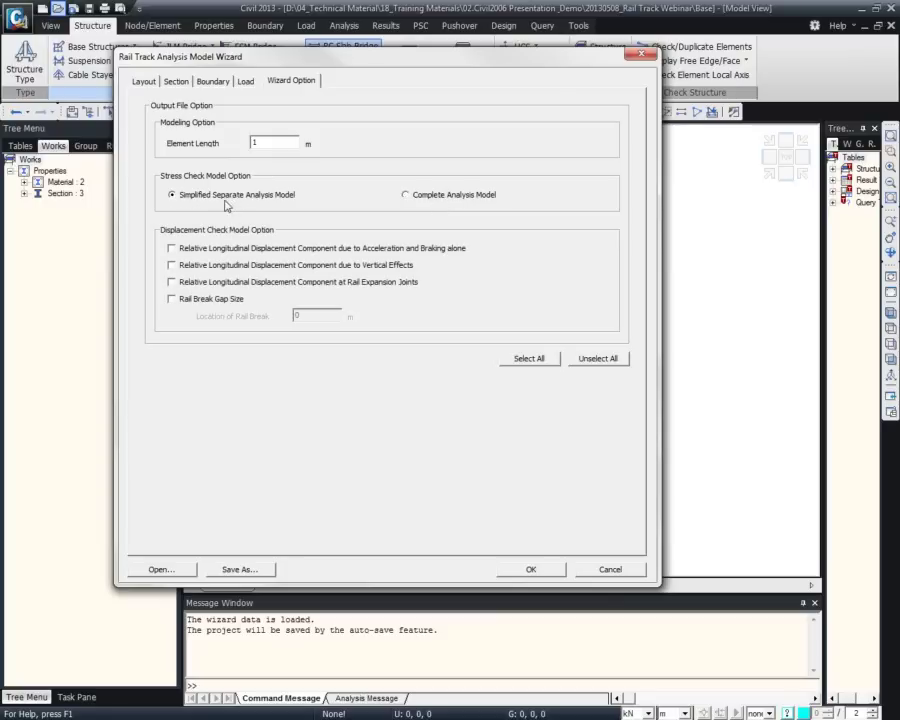
{"action": "left_click", "coordinate": [254, 250]}
{"action": "left_click", "coordinate": [262, 266]}
{"action": "left_click", "coordinate": [434, 196]}
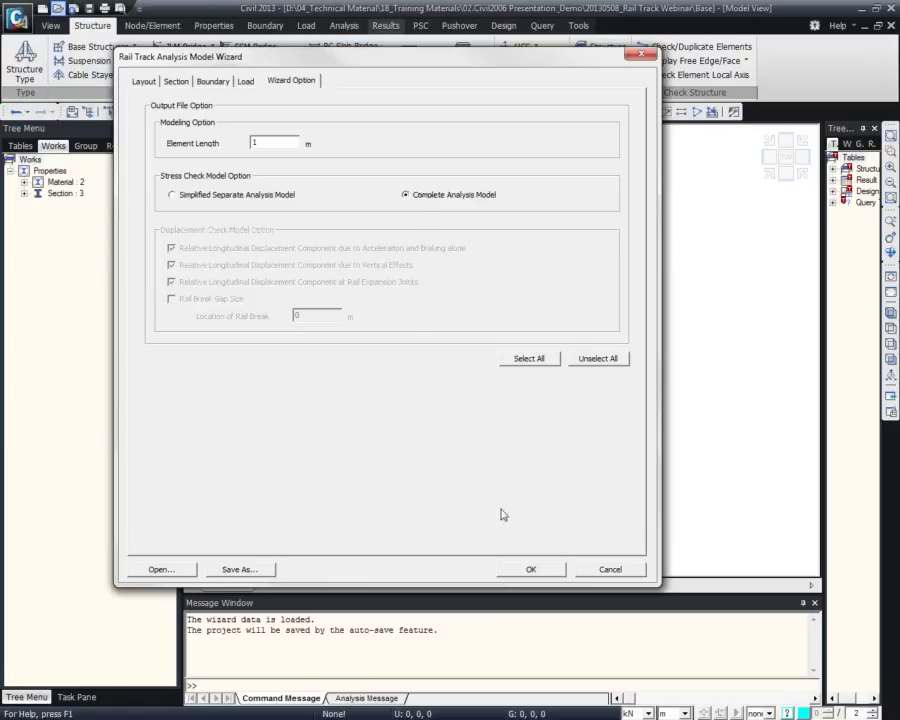
{"action": "left_click", "coordinate": [545, 568]}
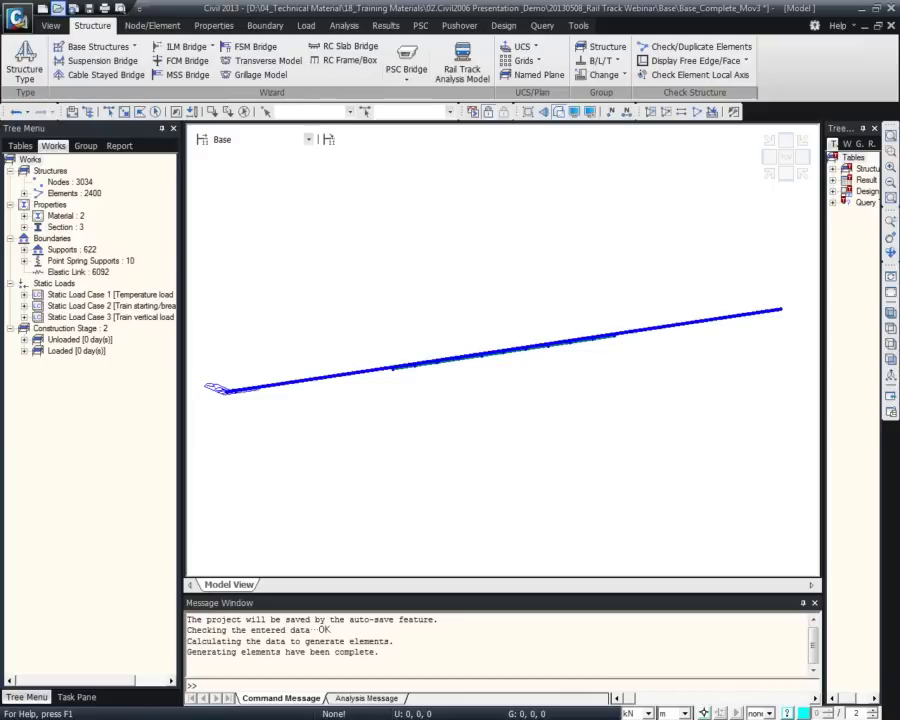
- Sort the Base folder by extension so Base_Complete_Mov1, Mov2 and Mov3 sit together
{"action": "key", "text": "alt+Tab"}
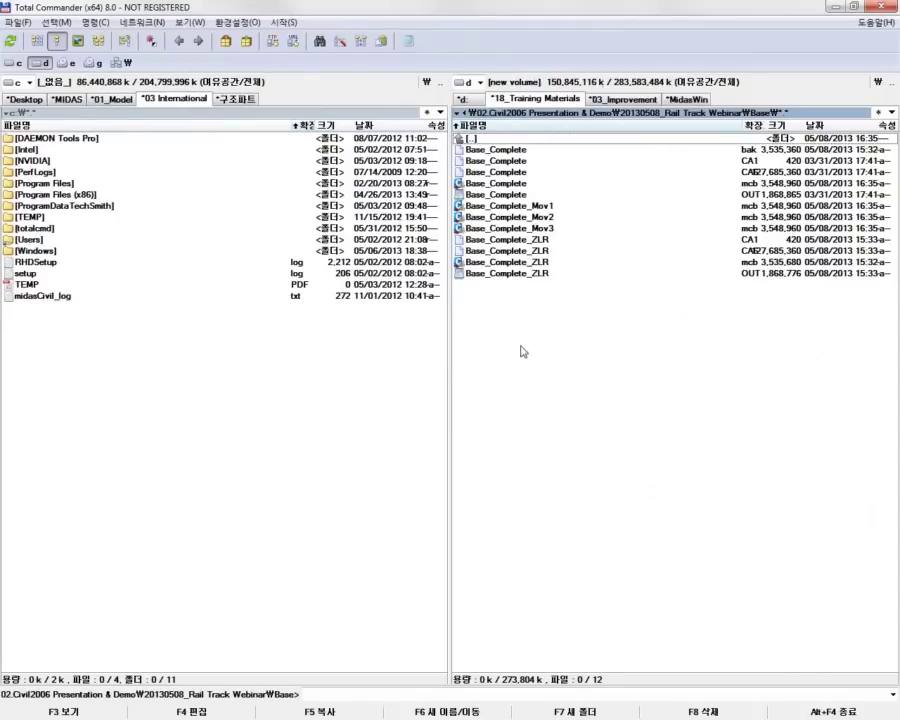
{"action": "left_click", "coordinate": [505, 183]}
{"action": "left_click", "coordinate": [521, 126]}
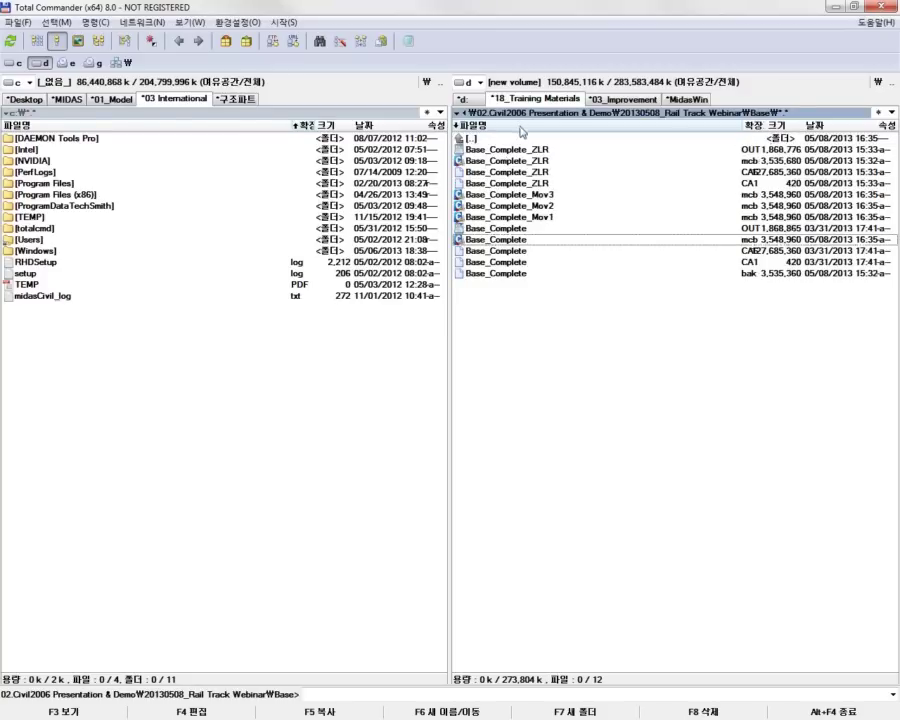
{"action": "left_click", "coordinate": [751, 126]}
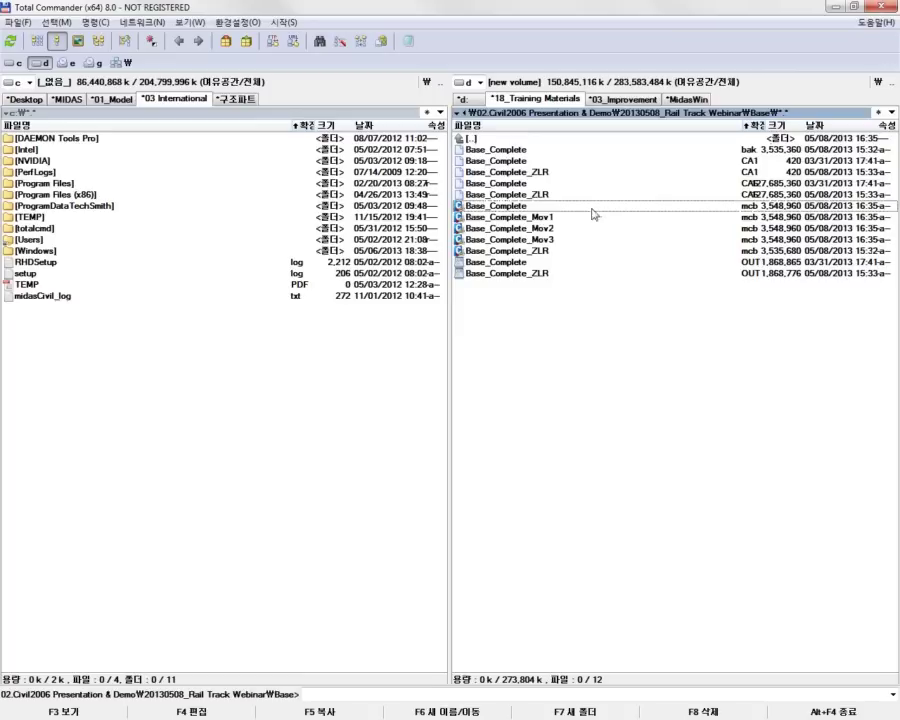
{"action": "left_click", "coordinate": [507, 216]}
{"action": "left_click", "coordinate": [508, 228]}
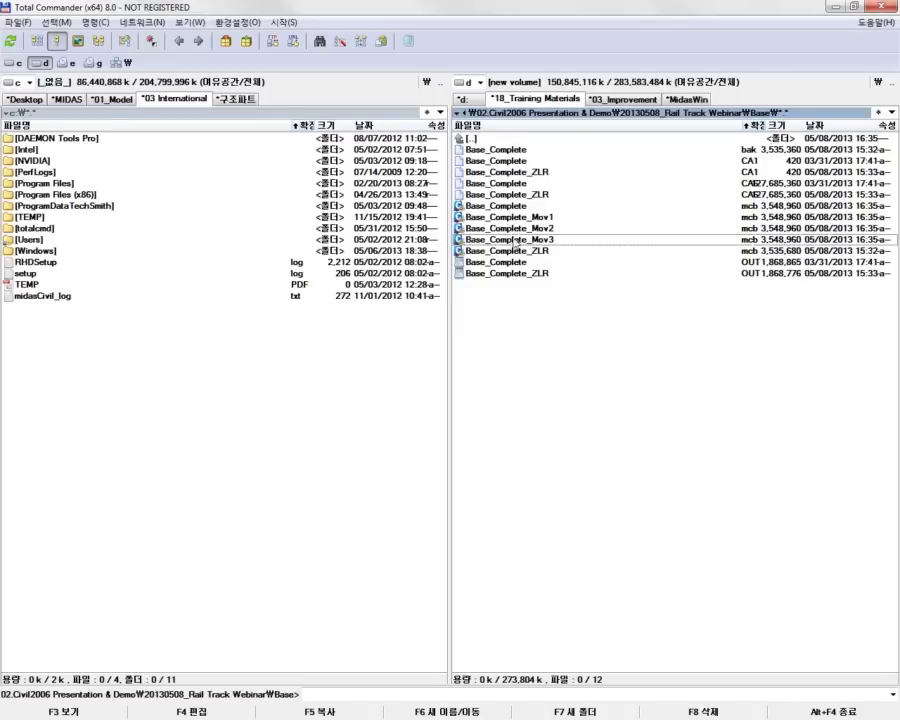
{"action": "left_click", "coordinate": [826, 218]}
{"action": "left_click", "coordinate": [826, 228]}
{"action": "left_click", "coordinate": [822, 240]}
{"action": "left_click", "coordinate": [515, 218]}
- Review the Rail Track wizard's Track1 and Track2 load increments in Base_Complete_Mov3, then cancel
{"action": "double_click", "coordinate": [500, 8]}
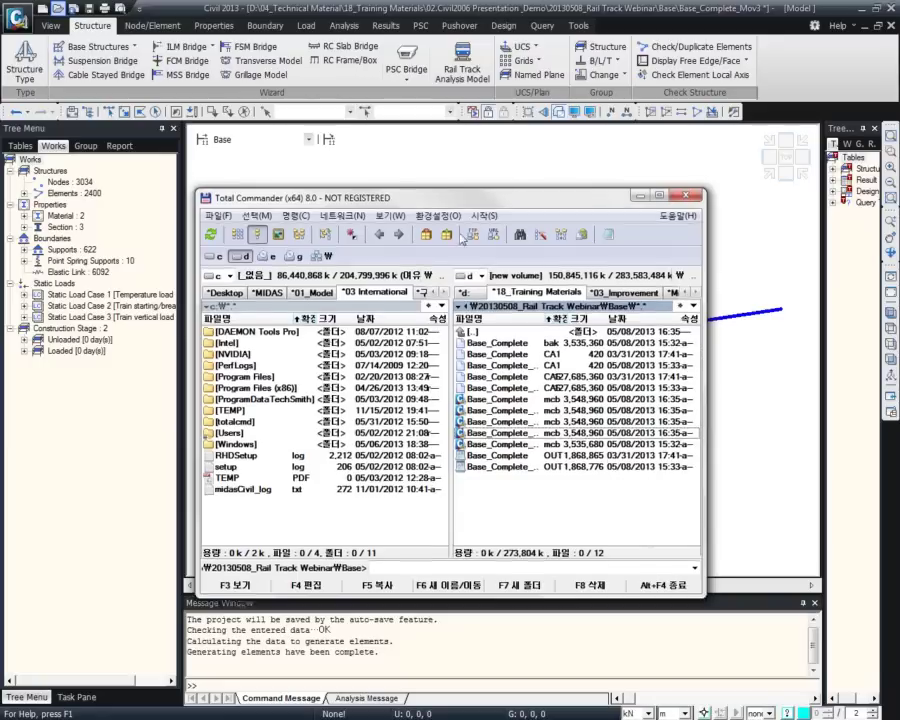
{"action": "left_click", "coordinate": [637, 191]}
{"action": "left_click", "coordinate": [462, 62]}
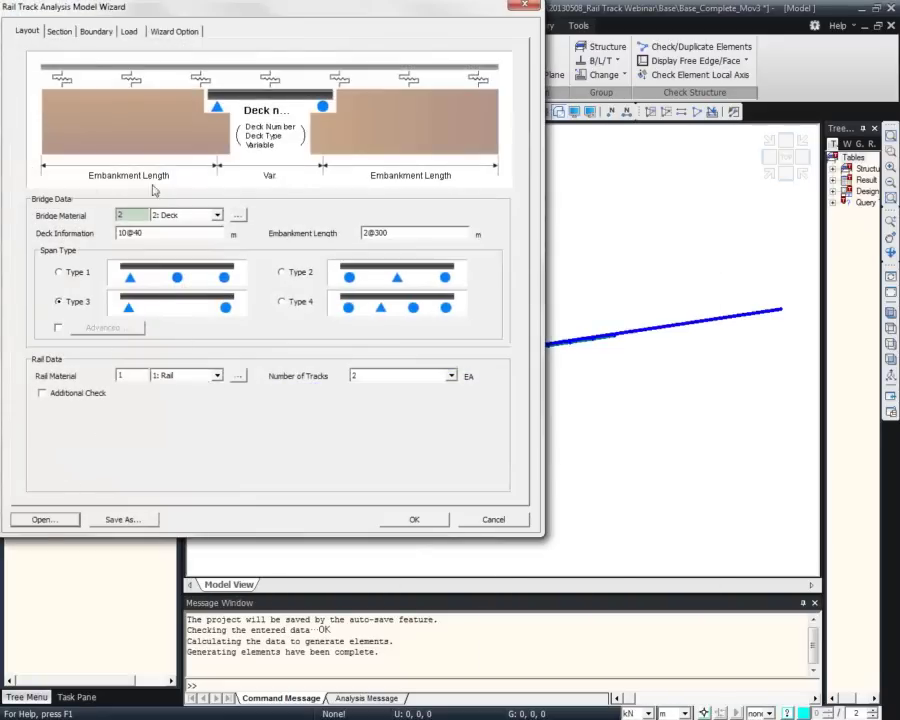
{"action": "left_click", "coordinate": [127, 31]}
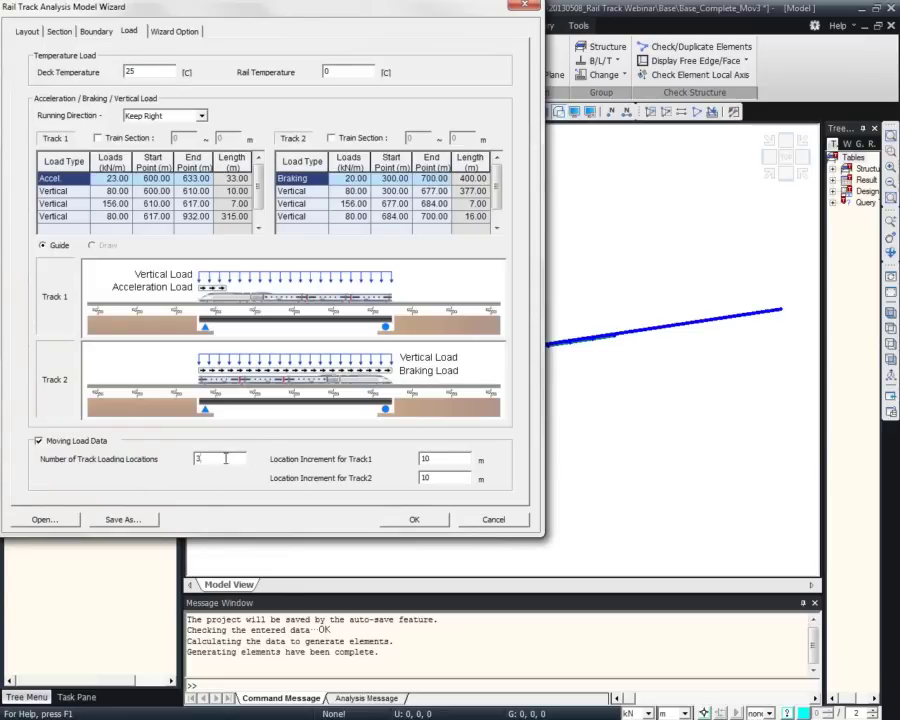
{"action": "double_click", "coordinate": [422, 458]}
{"action": "double_click", "coordinate": [424, 478]}
{"action": "left_click", "coordinate": [494, 519]}
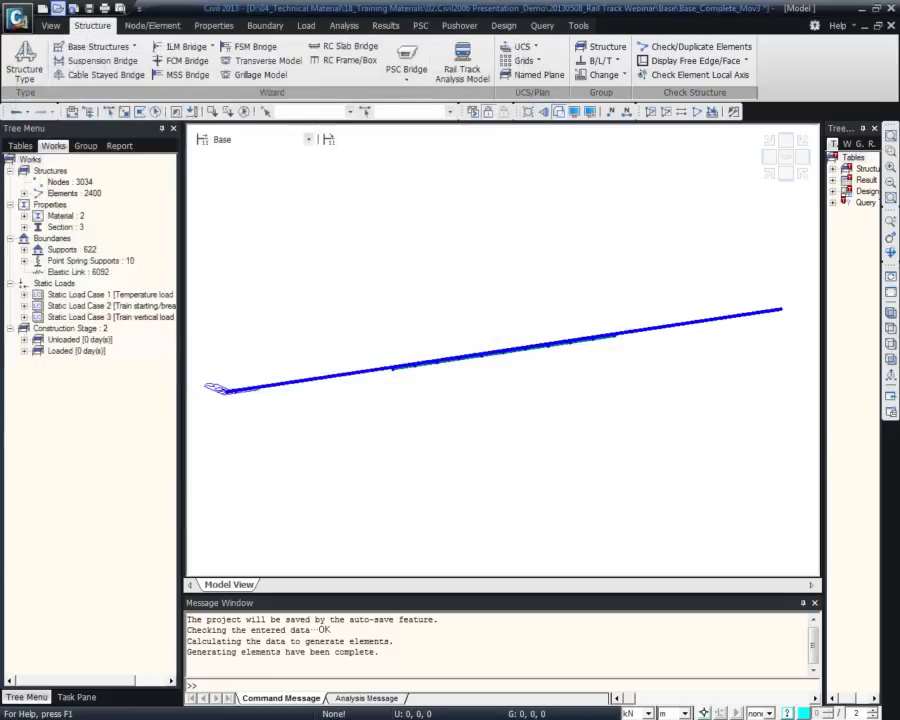
- Drop Base_Complete.mcb onto midas Civil, bringing up the save-changes prompt for Base_Complete_Mov3
{"action": "key", "text": "alt+Tab"}
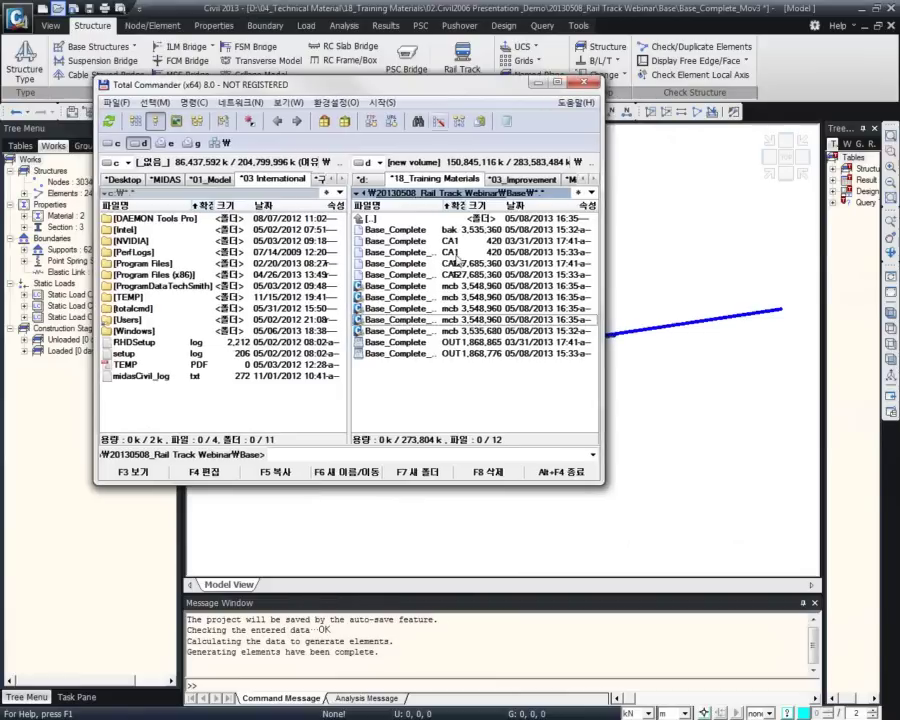
{"action": "left_click", "coordinate": [557, 83]}
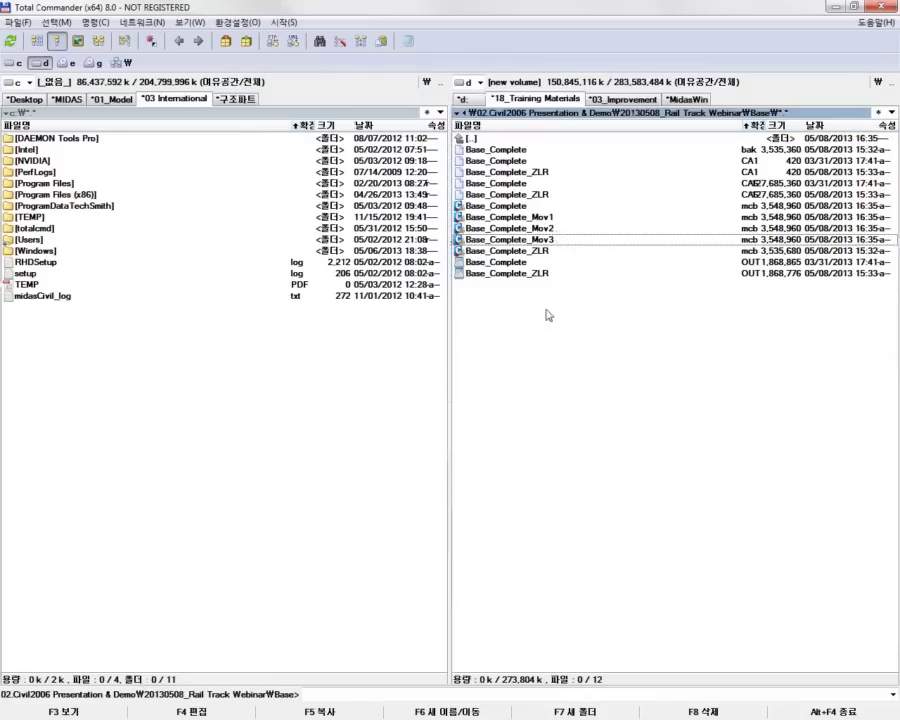
{"action": "double_click", "coordinate": [357, 5]}
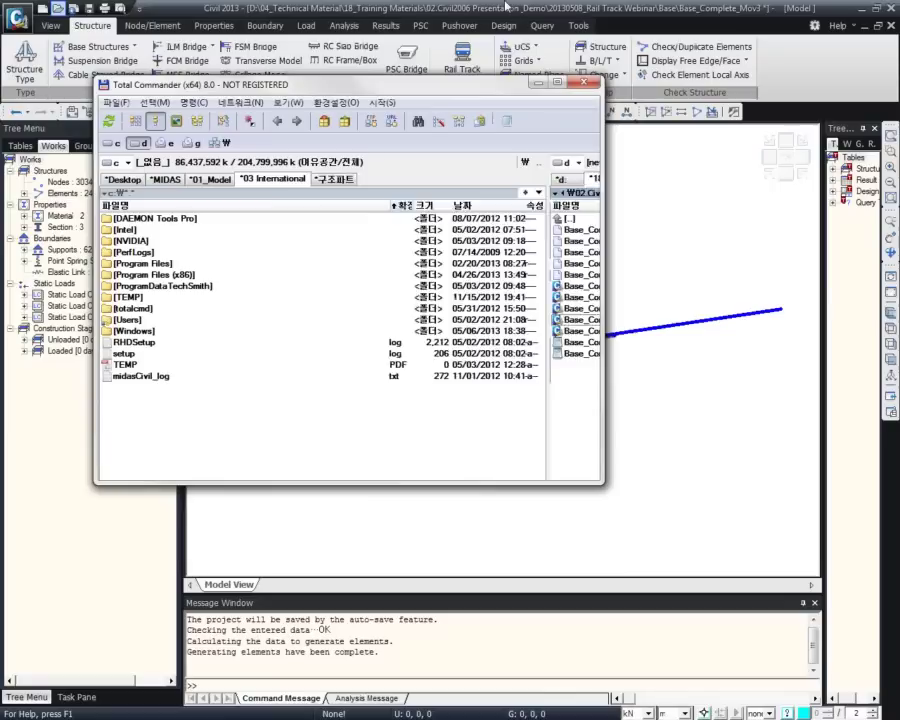
{"action": "left_click_drag", "start_coordinate": [395, 286], "coordinate": [655, 202]}
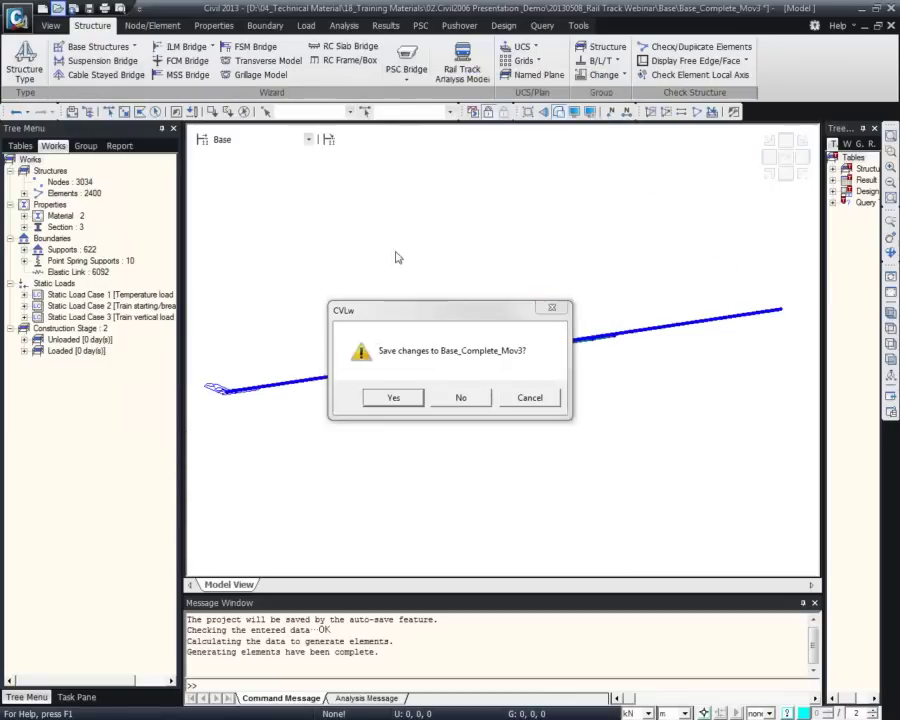
- Open Base_Complete without saving, set an isometric view, and zoom in on the box girder and rails
{"action": "left_click", "coordinate": [460, 399]}
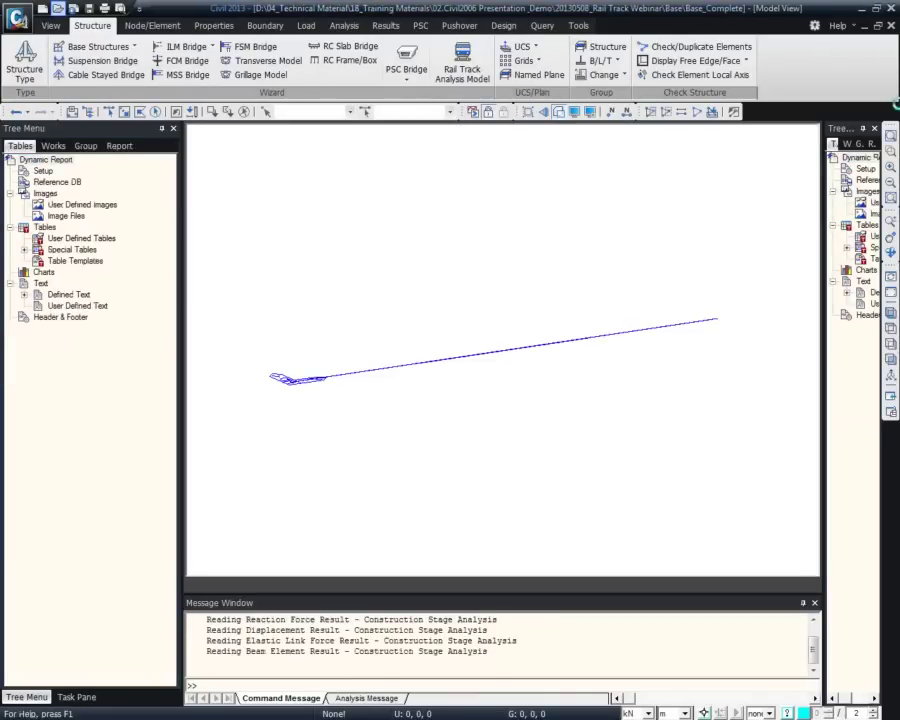
{"action": "left_click_drag", "start_coordinate": [822, 143], "coordinate": [740, 148]}
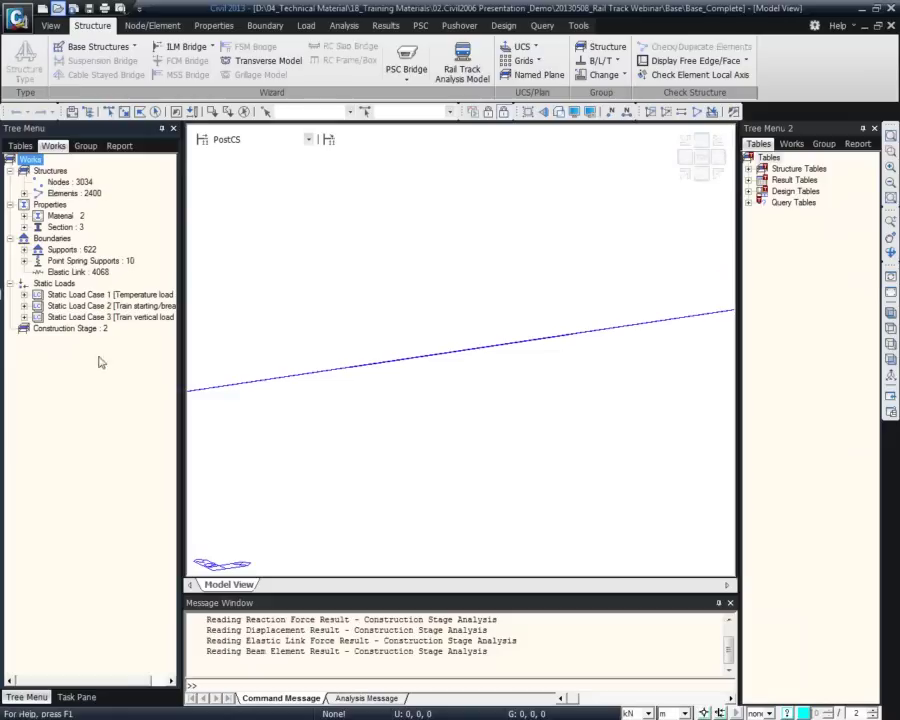
{"action": "left_click", "coordinate": [889, 358]}
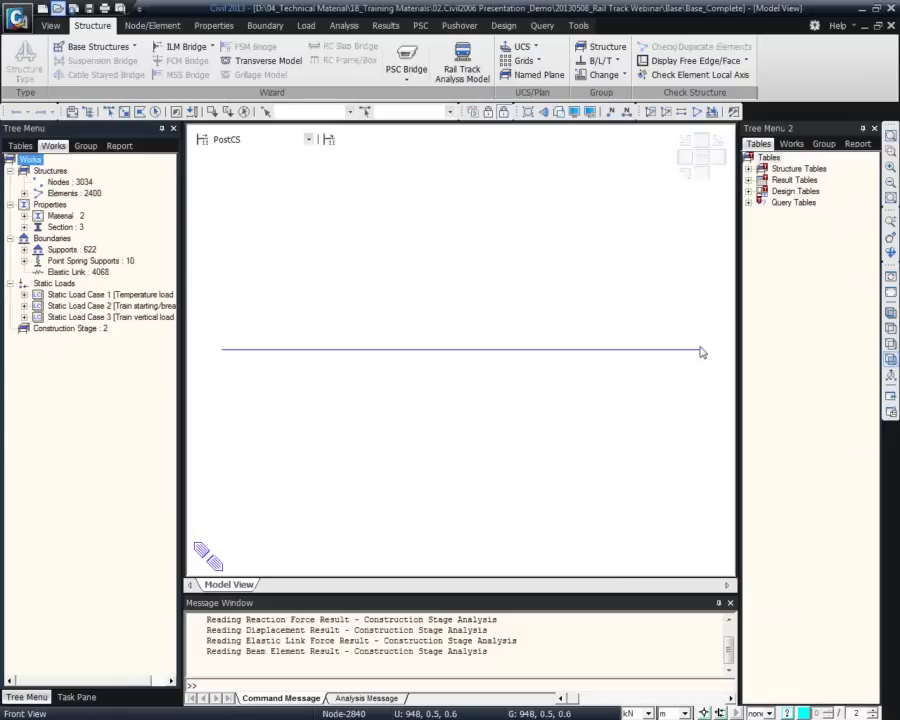
{"action": "left_click", "coordinate": [889, 312]}
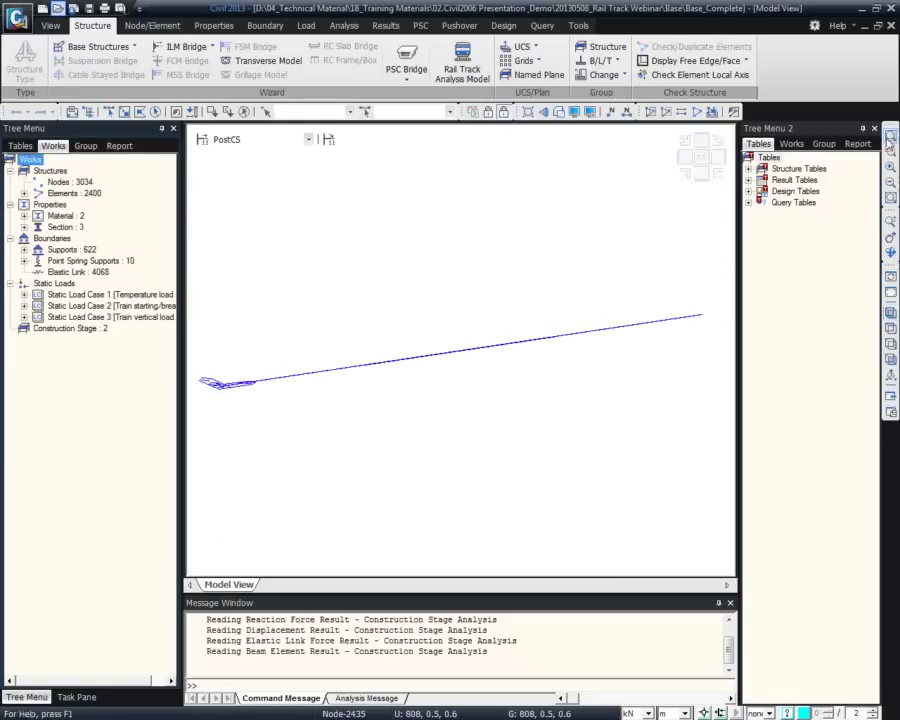
{"action": "left_click", "coordinate": [889, 151]}
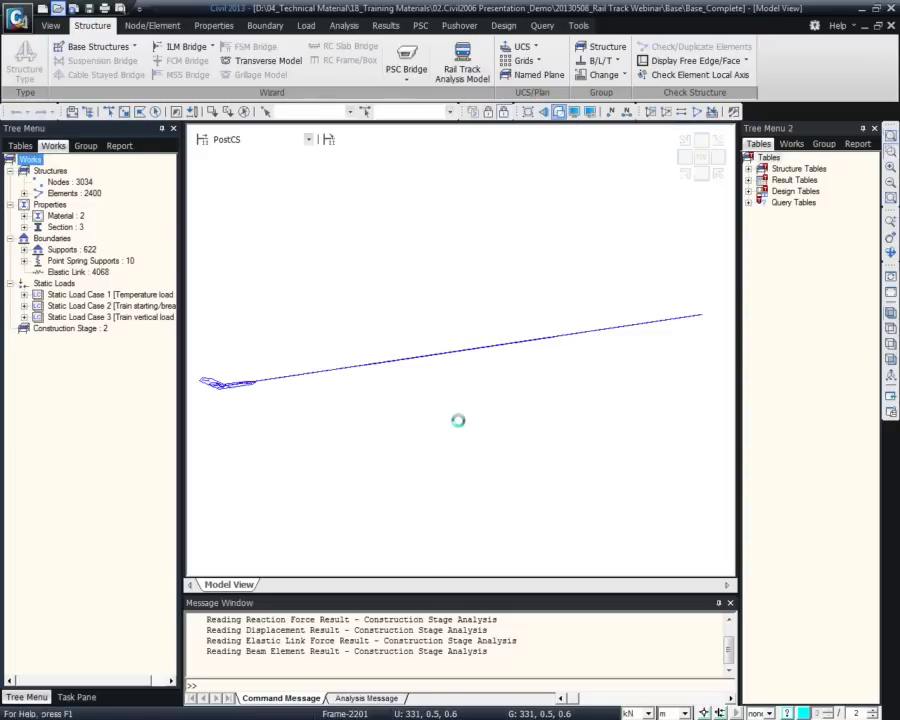
{"action": "left_click_drag", "start_coordinate": [432, 342], "coordinate": [420, 402]}
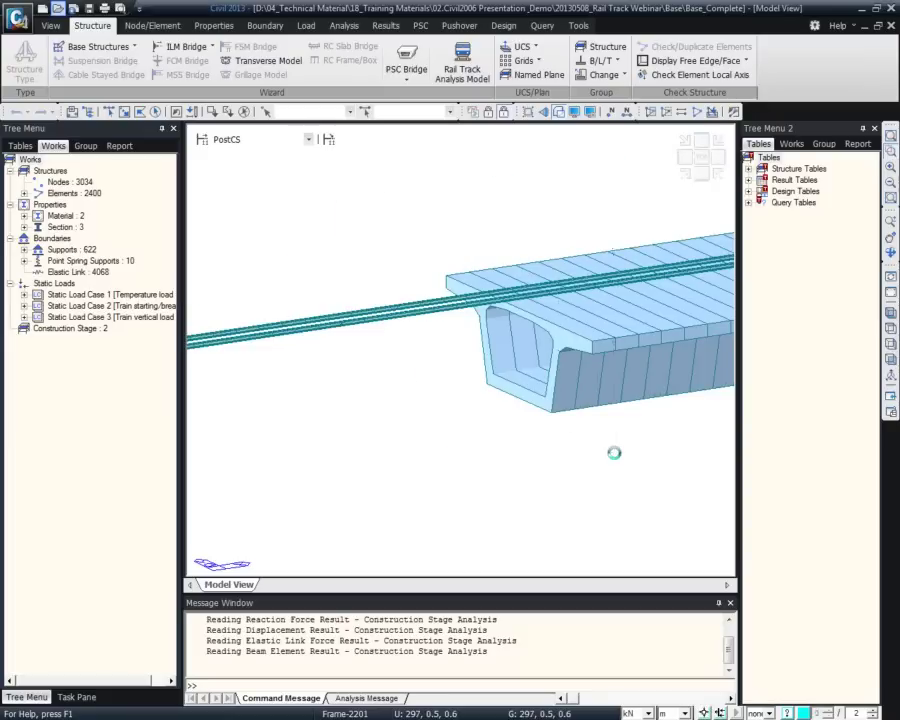
- Auto-hide the tables tree to widen the model view
{"action": "scroll", "coordinate": [568, 420], "scroll_direction": "up", "scroll_amount": 3}
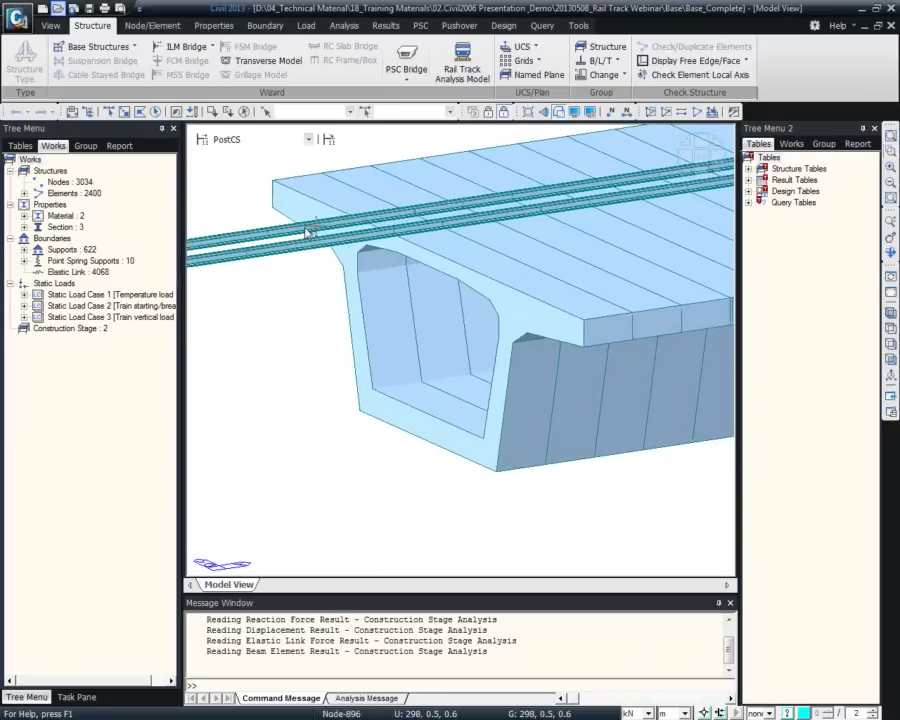
{"action": "mouse_move", "coordinate": [308, 233]}
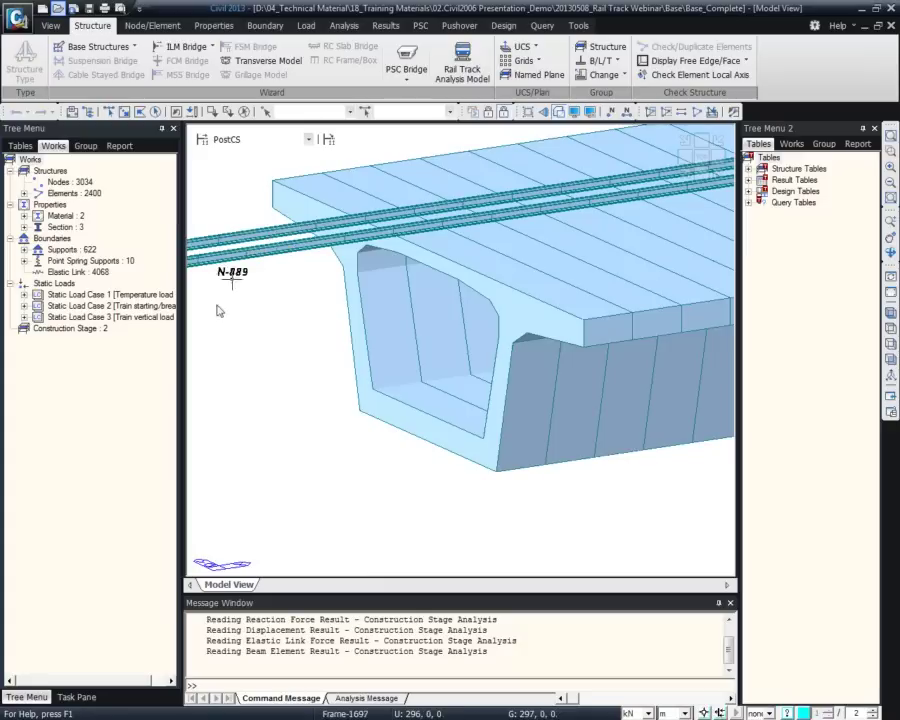
{"action": "left_click", "coordinate": [137, 378]}
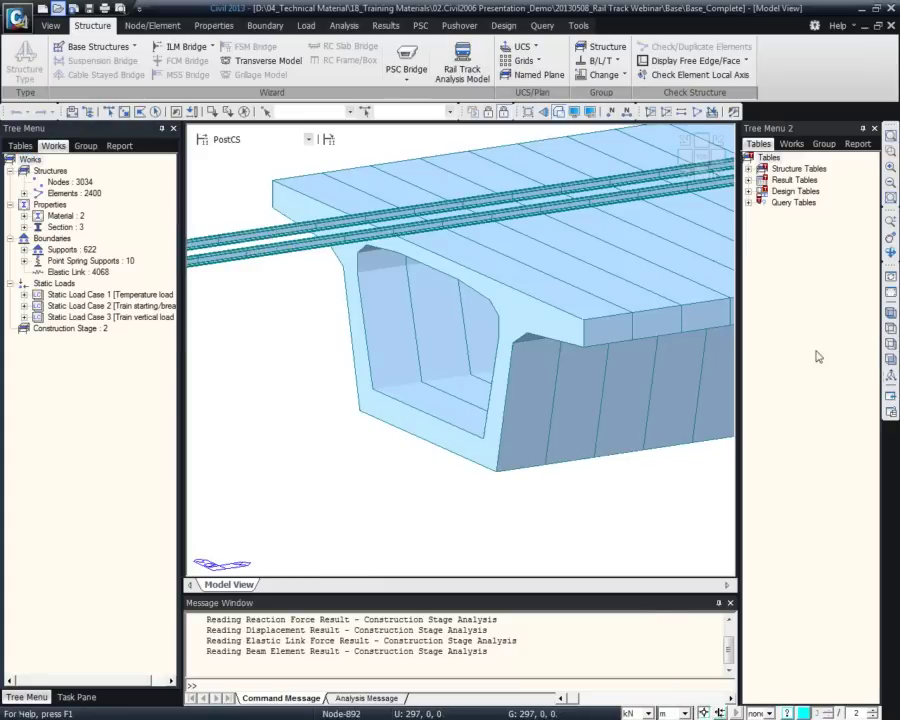
{"action": "left_click", "coordinate": [863, 130]}
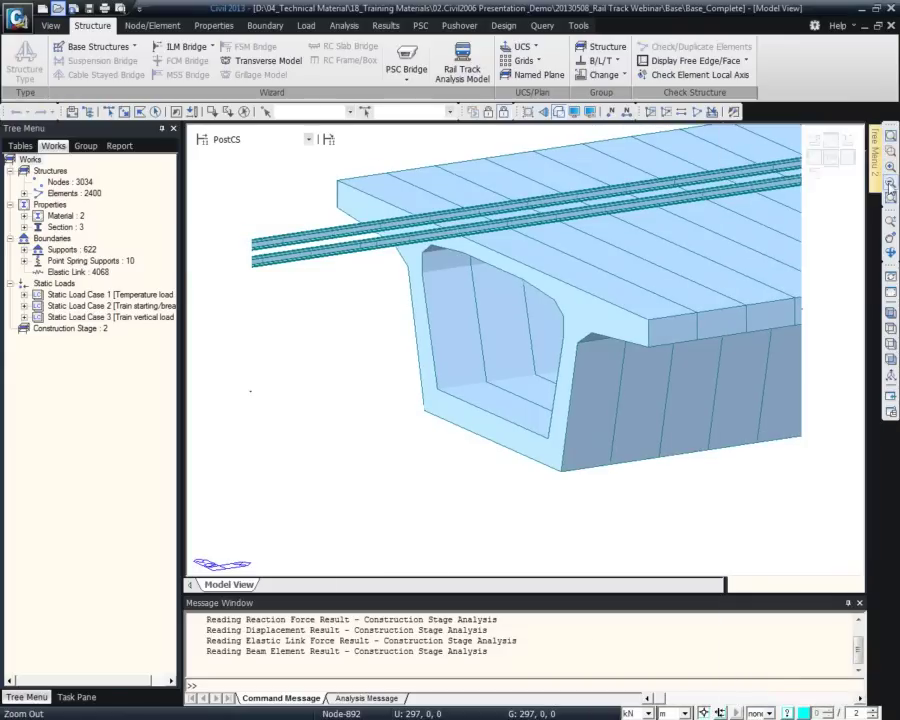
- Zoom out three times, orbit the model, and bring up the construction stage list
{"action": "left_click", "coordinate": [889, 184]}
{"action": "left_click", "coordinate": [889, 184]}
{"action": "left_click", "coordinate": [889, 184]}
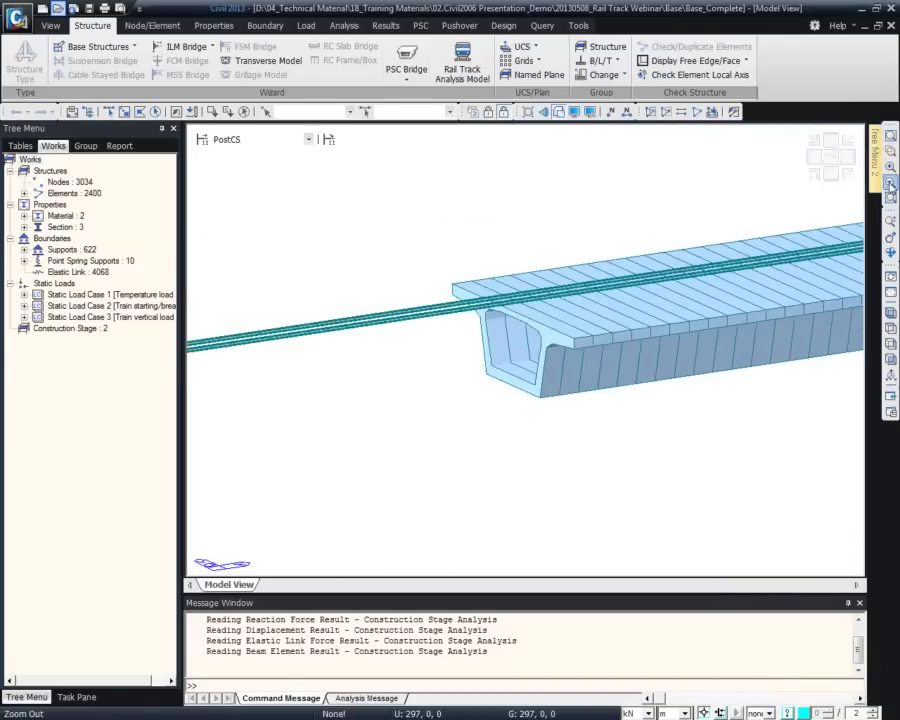
{"action": "middle_click_drag", "start_coordinate": [743, 272], "coordinate": [518, 371]}
{"action": "left_click", "coordinate": [245, 139]}
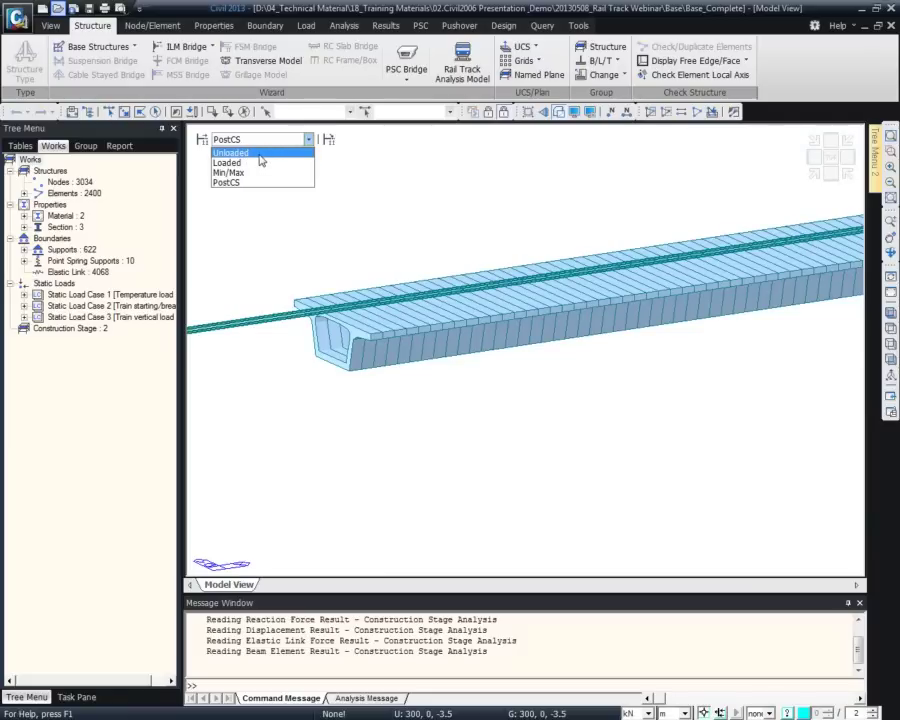
- Switch to the Unloaded stage and toggle Static Load Case 1's element temperature loads on and off
{"action": "left_click", "coordinate": [259, 154]}
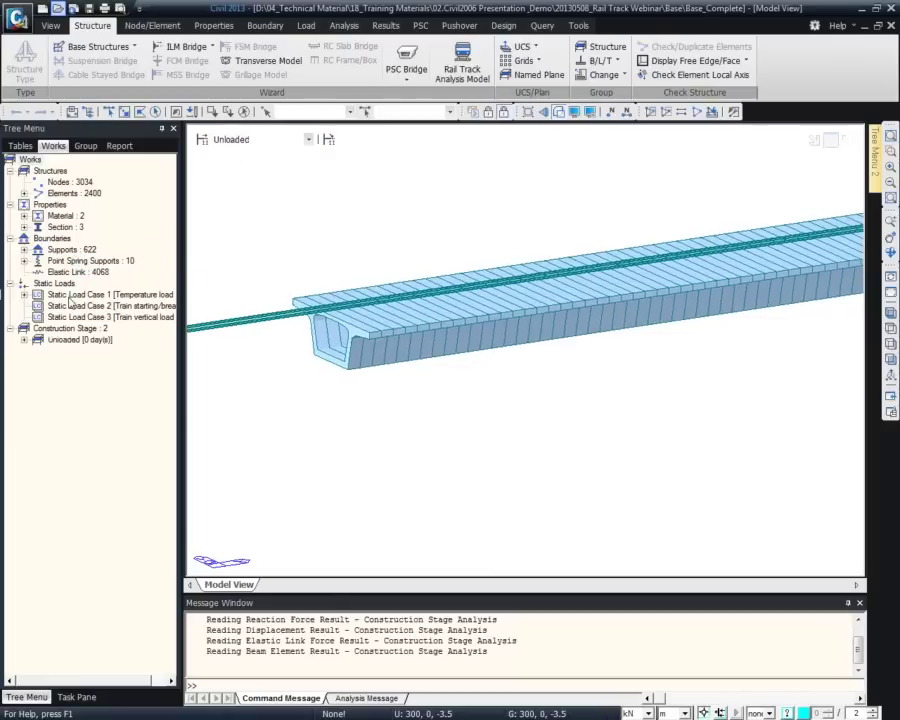
{"action": "double_click", "coordinate": [57, 295]}
{"action": "left_click", "coordinate": [97, 305]}
{"action": "right_click", "coordinate": [97, 305]}
{"action": "left_click", "coordinate": [118, 333]}
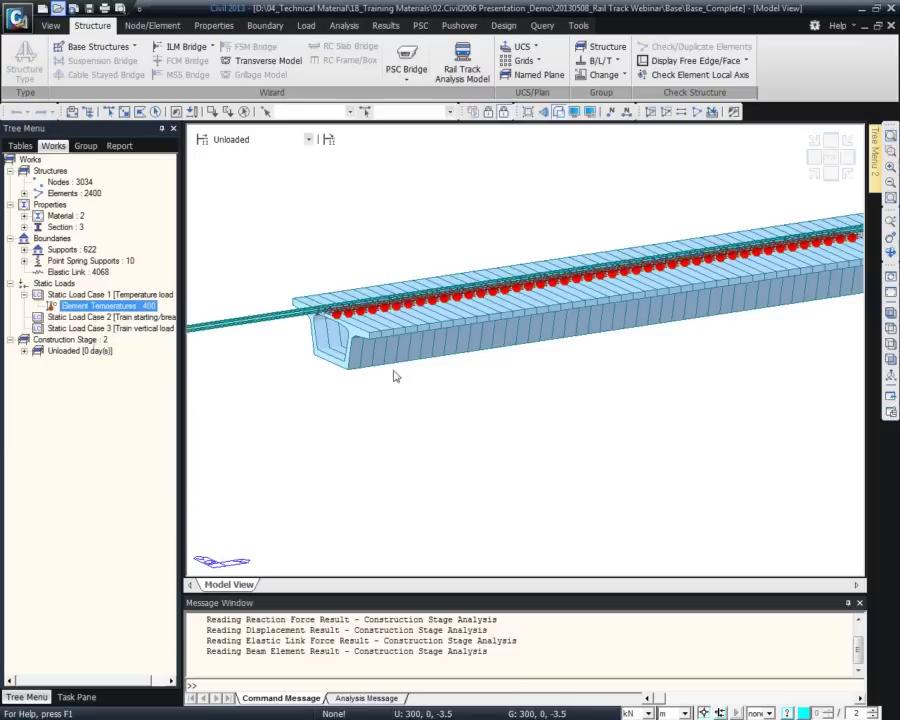
{"action": "right_click", "coordinate": [148, 304]}
{"action": "left_click", "coordinate": [160, 356]}
- Keep the Unloaded stage, redisplay the temperature loads, and open the Point Spring Support table
{"action": "left_click", "coordinate": [309, 139]}
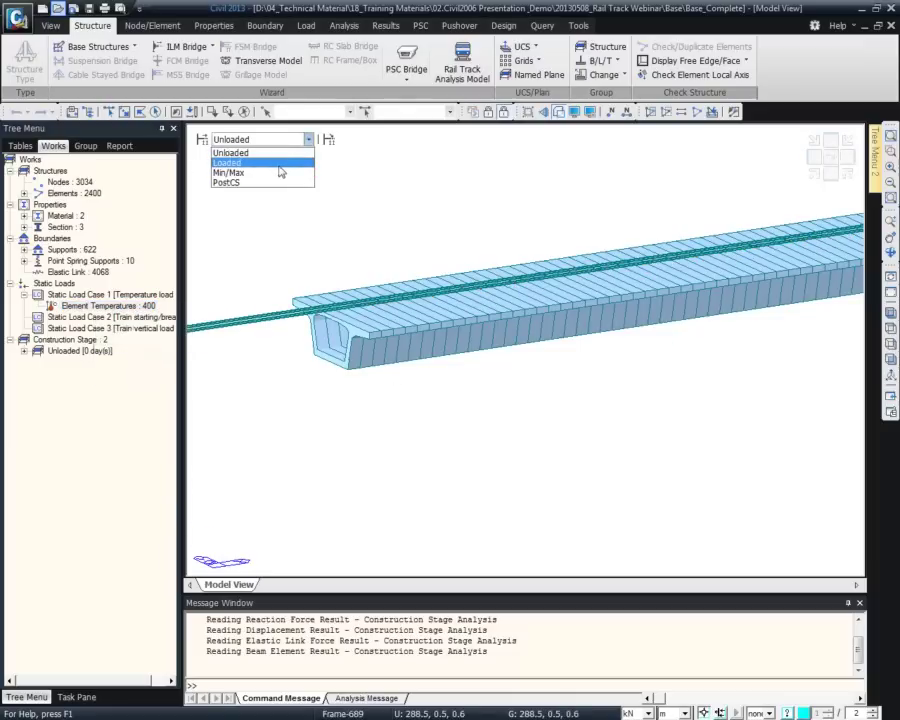
{"action": "left_click", "coordinate": [283, 152]}
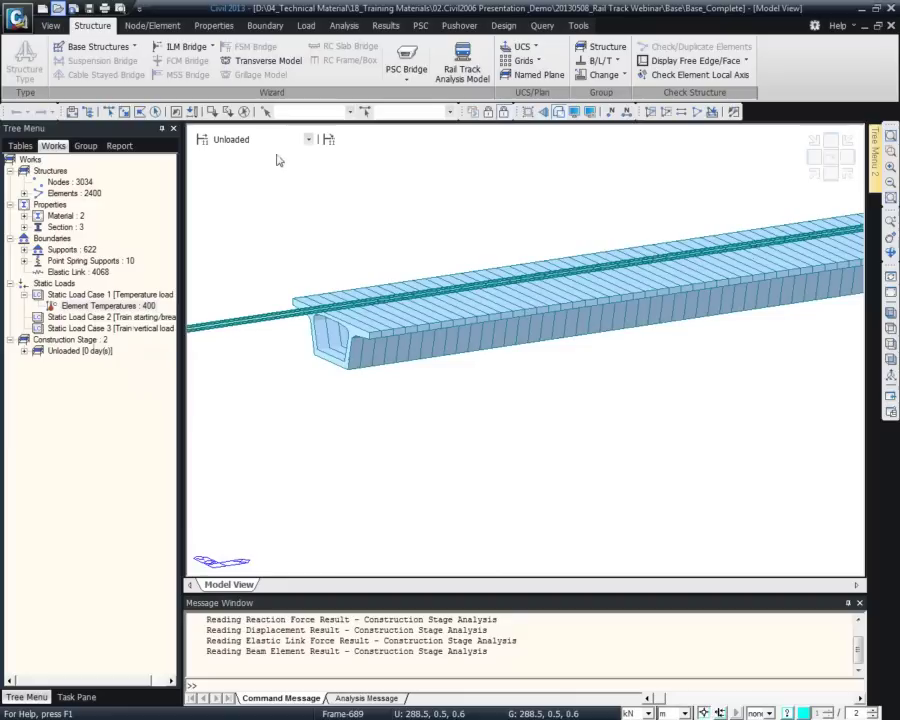
{"action": "right_click", "coordinate": [100, 308]}
{"action": "left_click", "coordinate": [125, 337]}
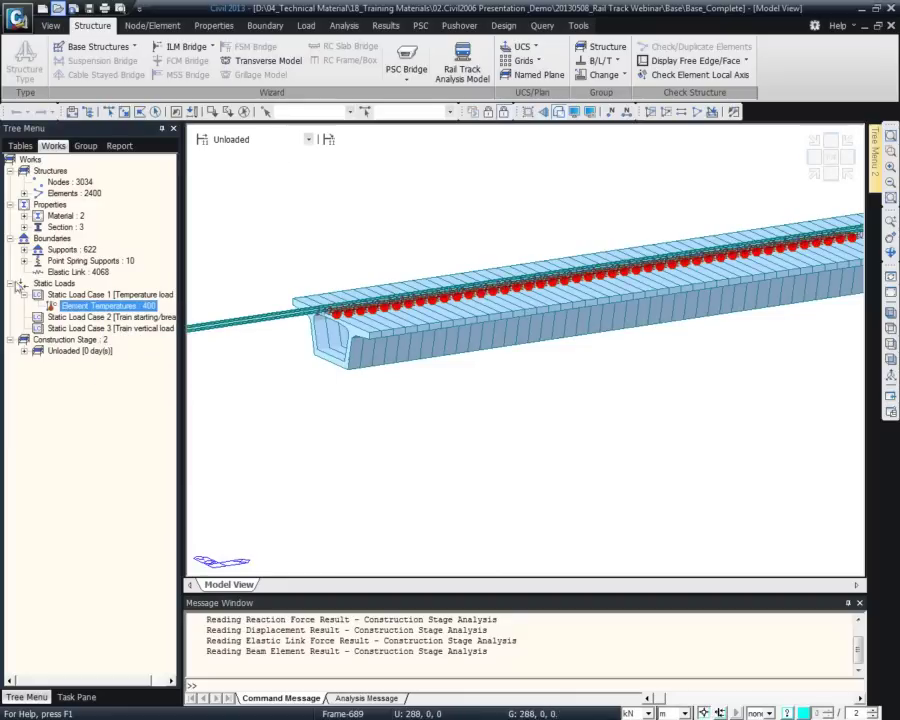
{"action": "right_click", "coordinate": [80, 261]}
{"action": "left_click", "coordinate": [120, 271]}
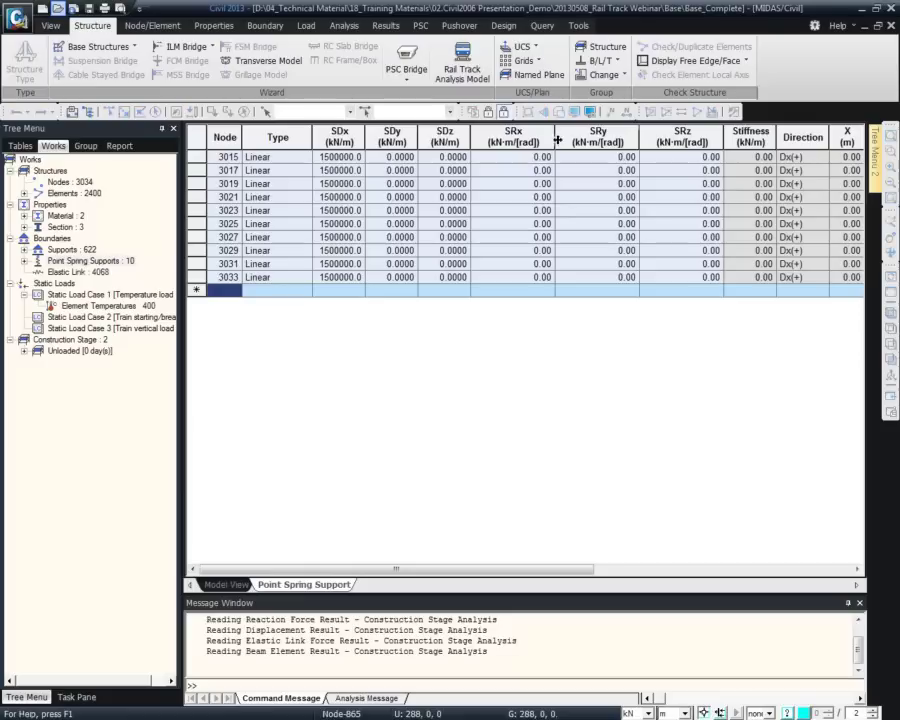
- Expand Point Spring Supports to the Linear Type 1 spring and open the Elastic Link table
{"action": "left_click_drag", "start_coordinate": [547, 137], "coordinate": [608, 130]}
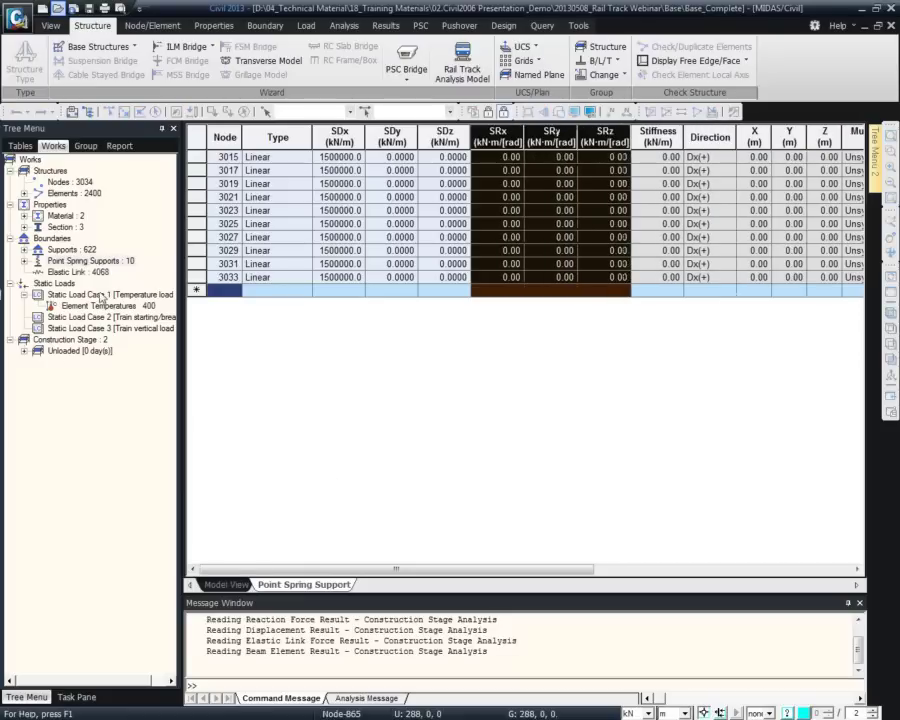
{"action": "double_click", "coordinate": [35, 262]}
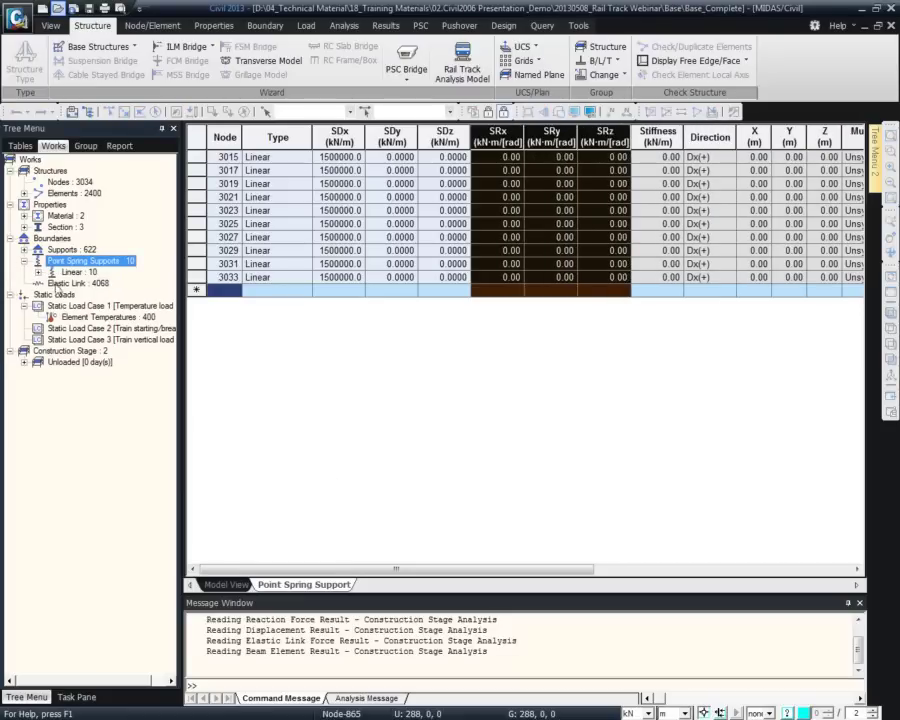
{"action": "left_click", "coordinate": [37, 272]}
{"action": "left_click", "coordinate": [100, 283]}
{"action": "left_click", "coordinate": [70, 295]}
{"action": "right_click", "coordinate": [70, 295]}
{"action": "left_click", "coordinate": [104, 350]}
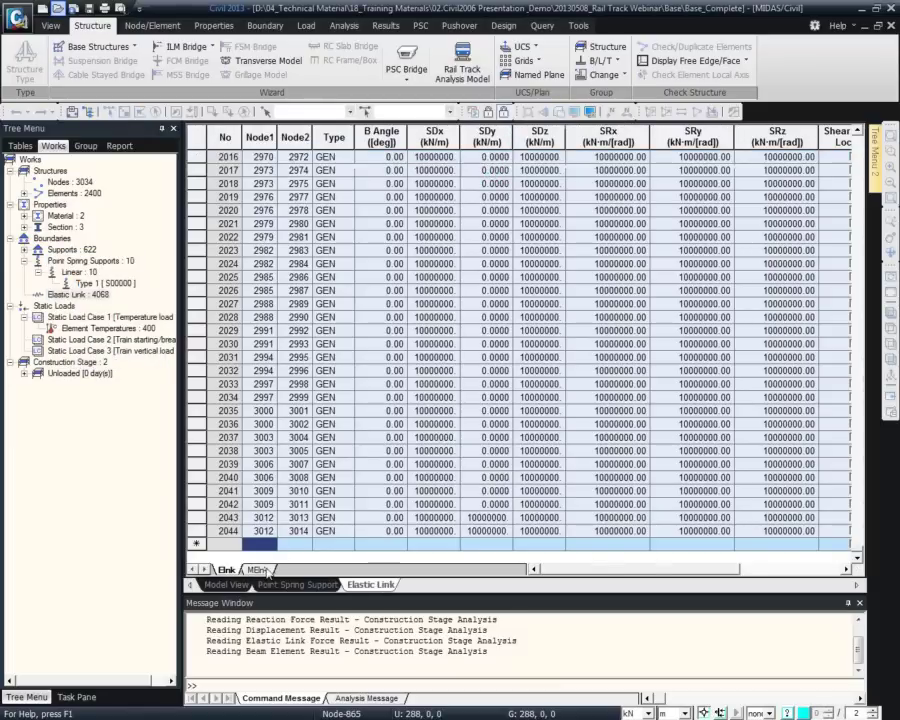
- On the MElnk sheet, hide the D1, F1, R1, M1 and D9-through-Distance-Ratio columns
{"action": "key", "text": "ctrl+Page_Down"}
{"action": "left_click_drag", "start_coordinate": [553, 137], "coordinate": [765, 137]}
{"action": "right_click", "coordinate": [444, 135]}
{"action": "left_click", "coordinate": [375, 137]}
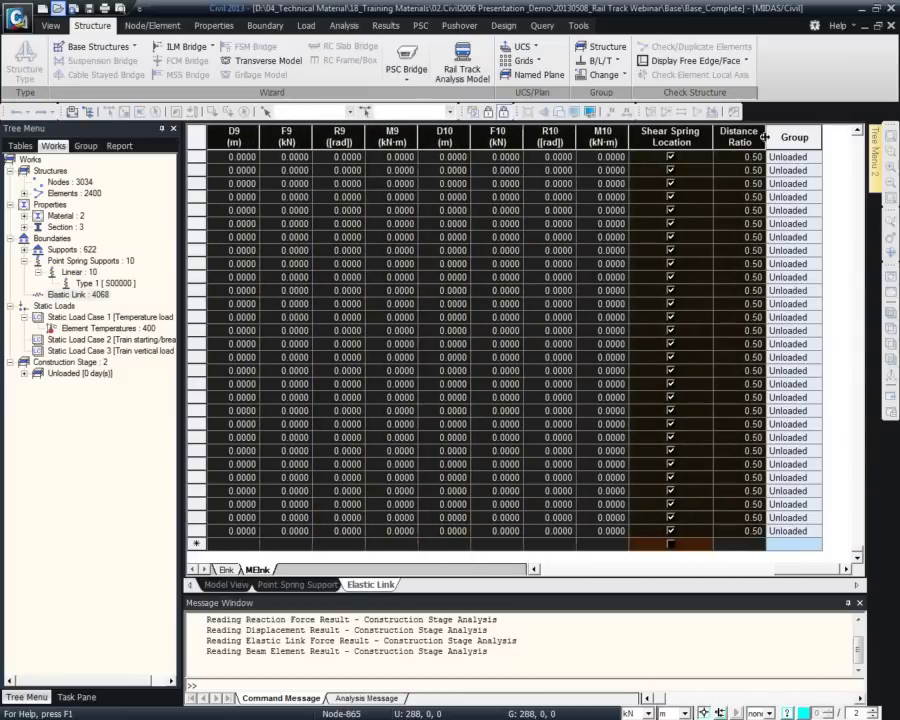
{"action": "right_click", "coordinate": [765, 136]}
{"action": "left_click", "coordinate": [696, 140]}
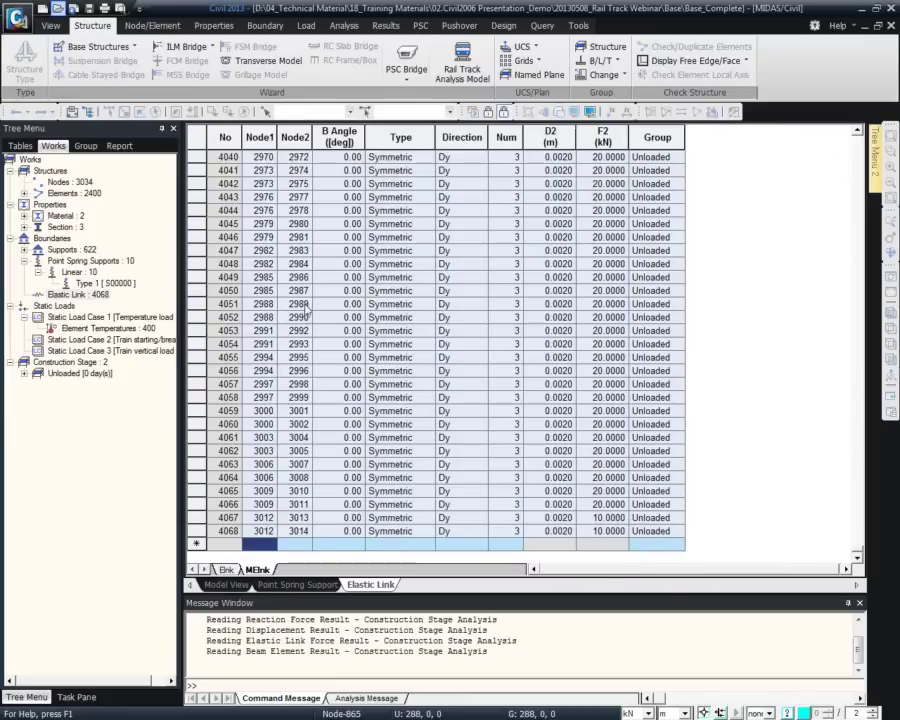
- Inspect the node, D2, F2 and direction values of links 4040–4048, then return to the 3-D model
{"action": "left_click_drag", "start_coordinate": [297, 250], "coordinate": [194, 233]}
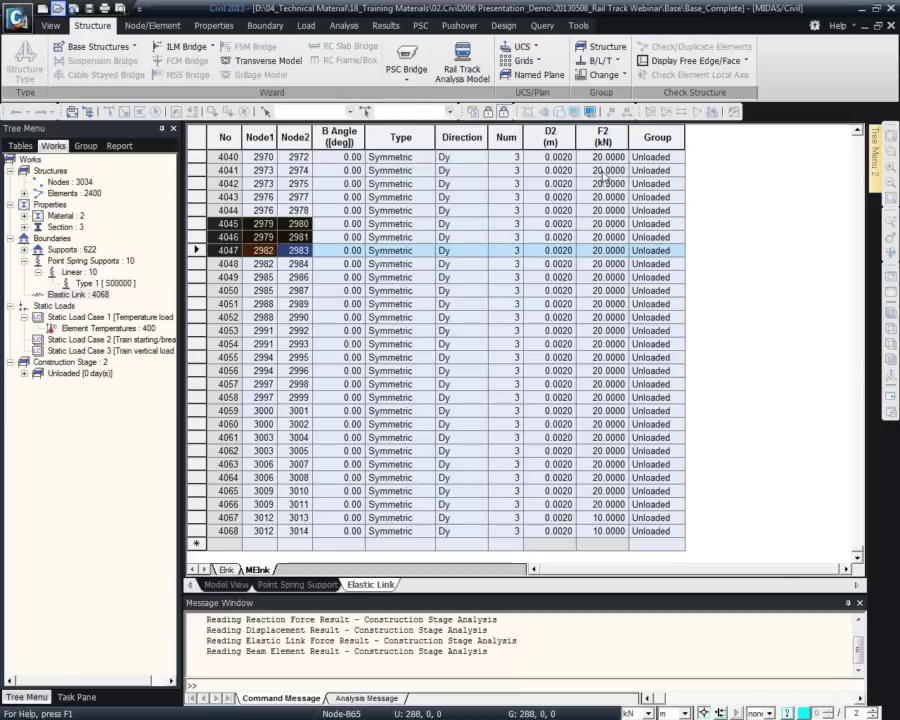
{"action": "left_click_drag", "start_coordinate": [561, 158], "coordinate": [565, 266]}
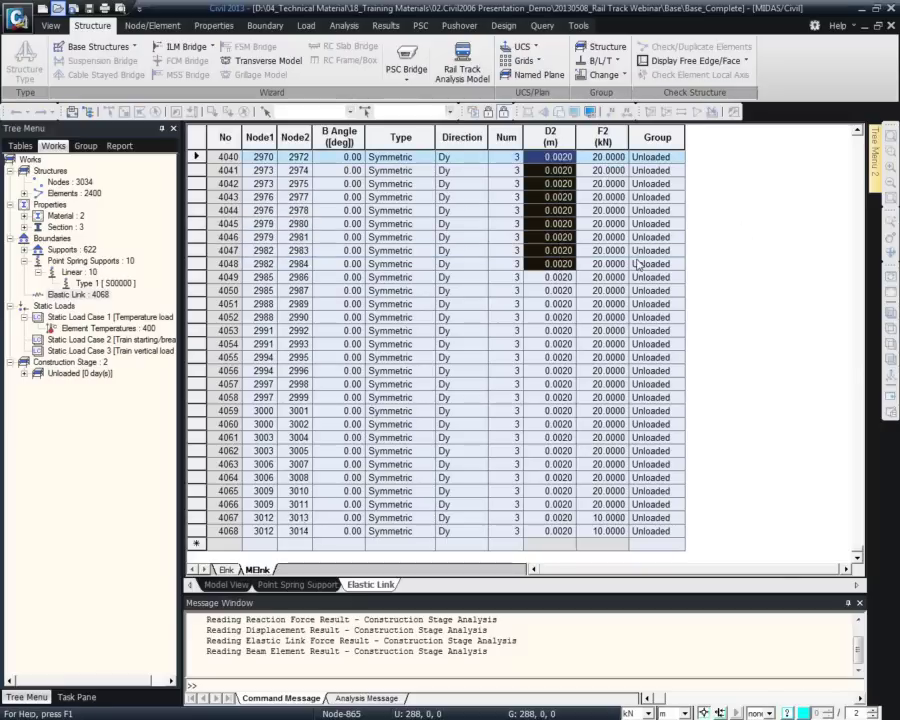
{"action": "left_click", "coordinate": [541, 178]}
{"action": "mouse_move", "coordinate": [597, 173]}
{"action": "left_mouse_down"}
{"action": "mouse_move", "coordinate": [600, 262]}
{"action": "mouse_move", "coordinate": [598, 172]}
{"action": "left_mouse_up"}
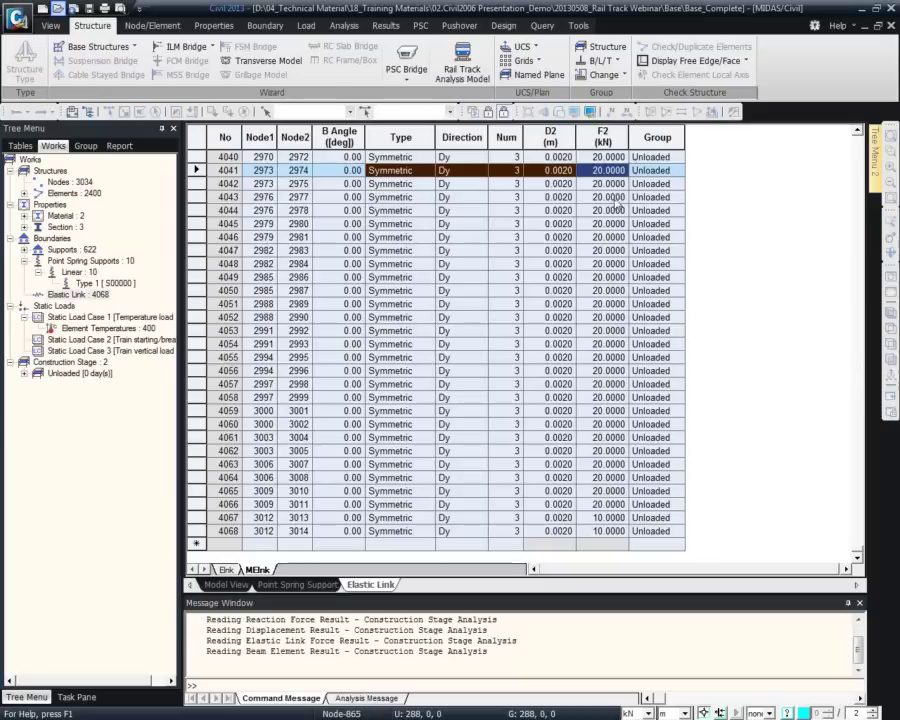
{"action": "left_click", "coordinate": [230, 585]}
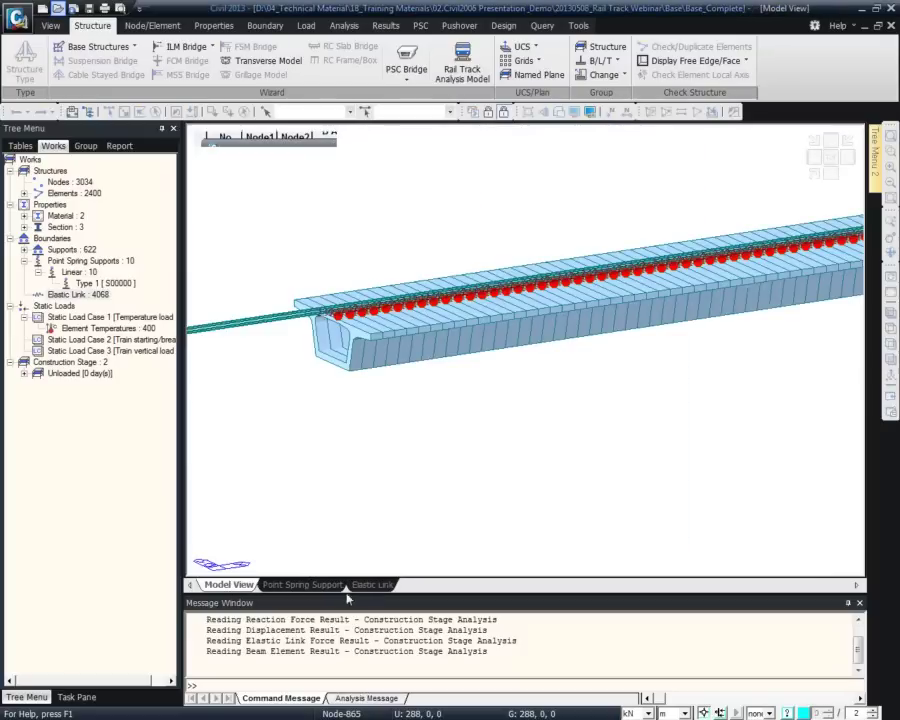
{"action": "left_click", "coordinate": [372, 586]}
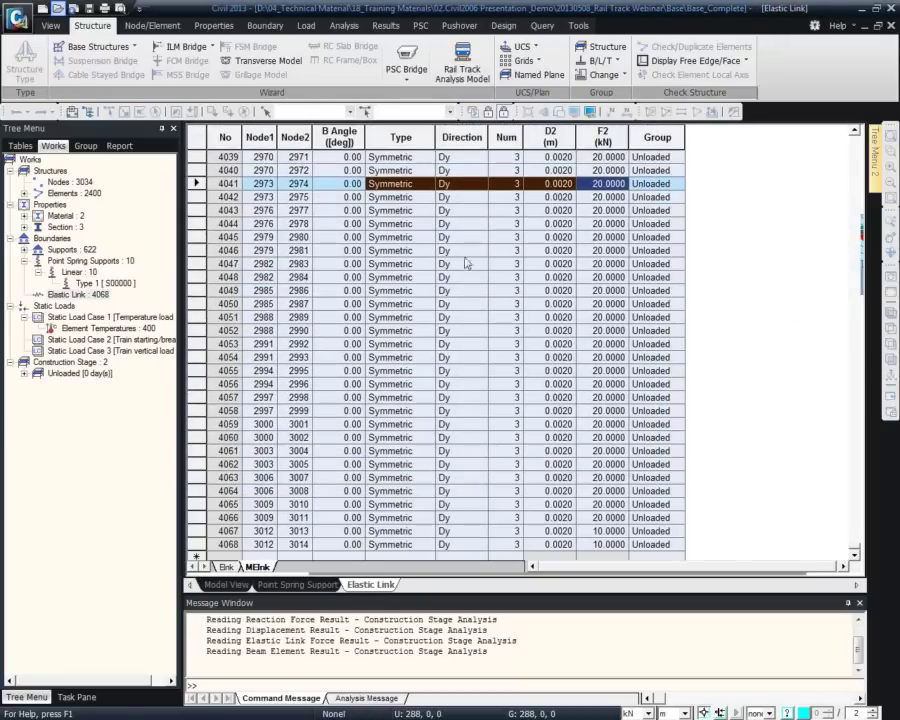
{"action": "left_click", "coordinate": [455, 198]}
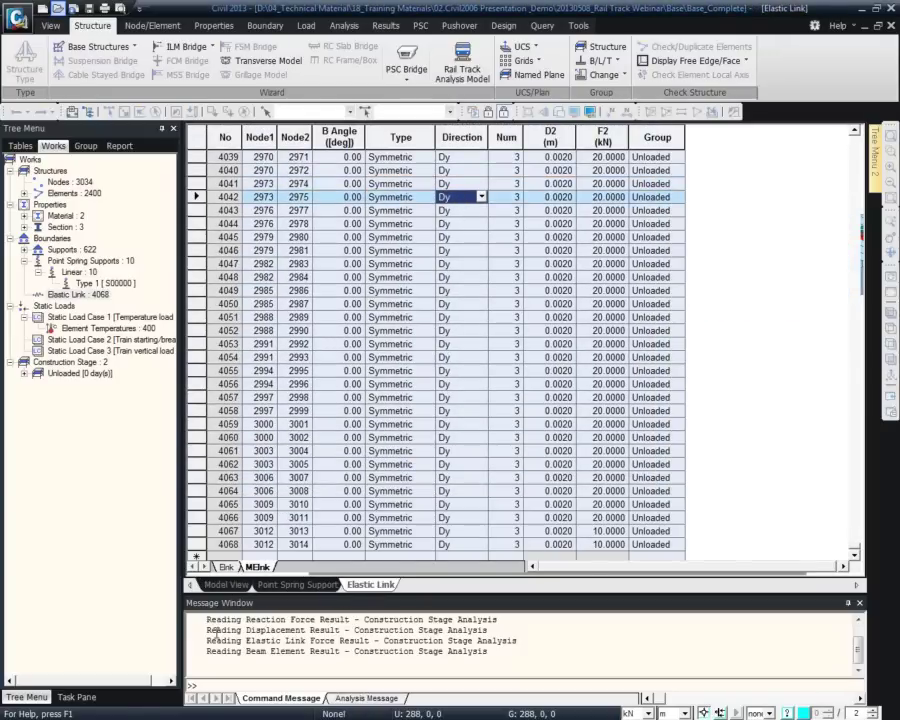
{"action": "left_click", "coordinate": [228, 585]}
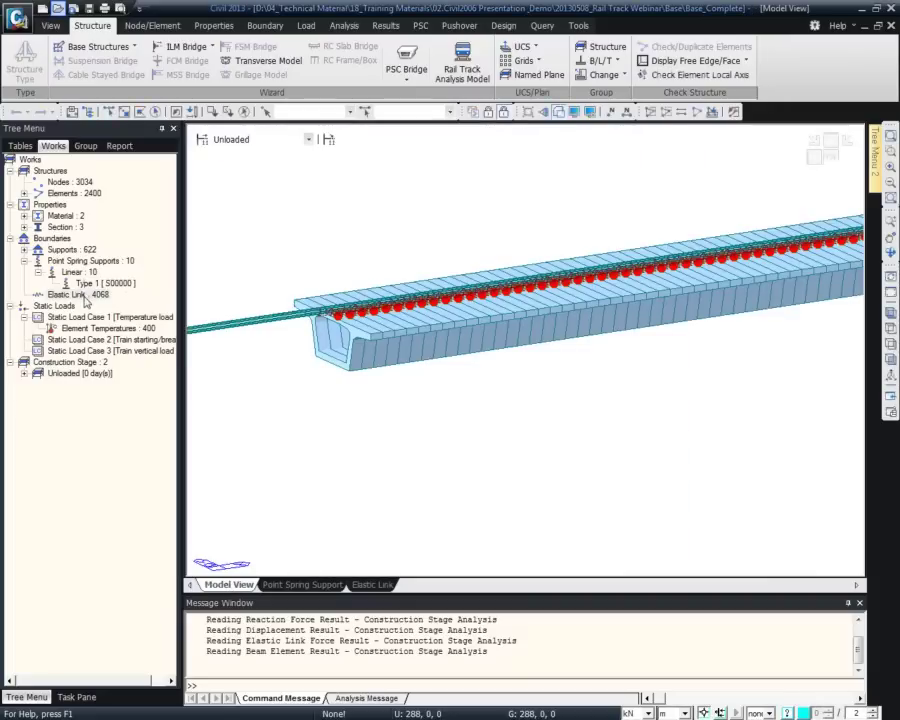
- Display the elastic links and frame the rail-to-girder links near the girder's end
{"action": "right_click", "coordinate": [98, 295]}
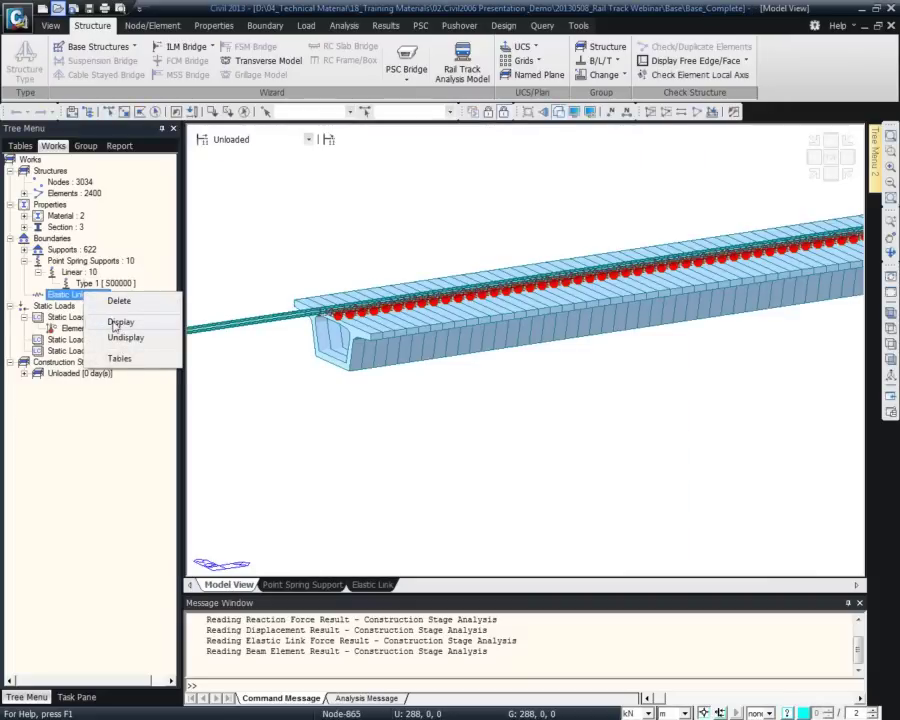
{"action": "left_click", "coordinate": [120, 322]}
{"action": "left_click", "coordinate": [627, 111]}
{"action": "left_click_drag", "start_coordinate": [271, 265], "coordinate": [375, 377]}
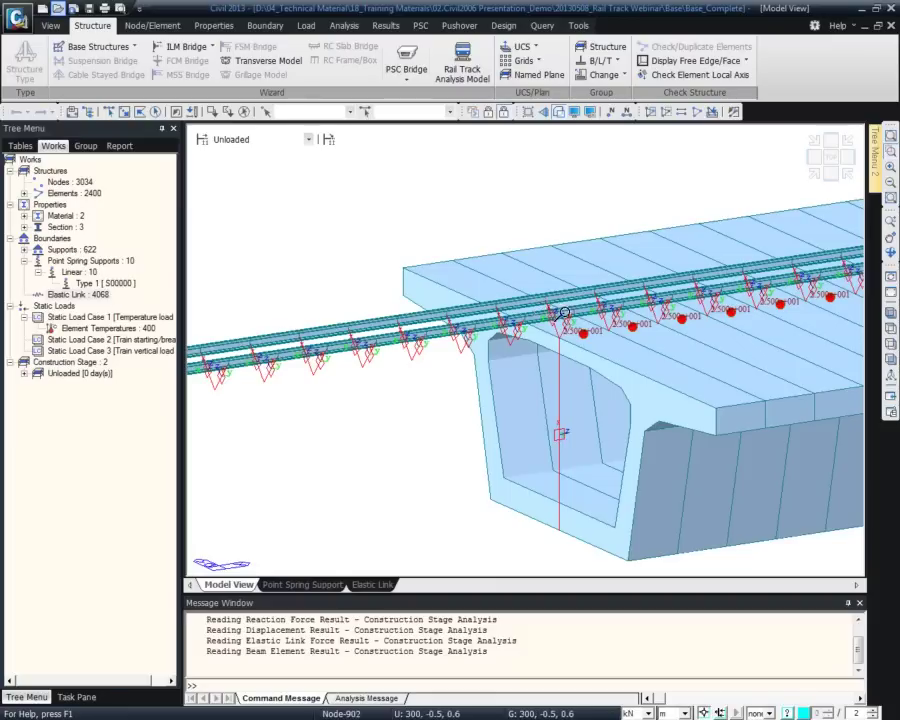
{"action": "left_click", "coordinate": [80, 294]}
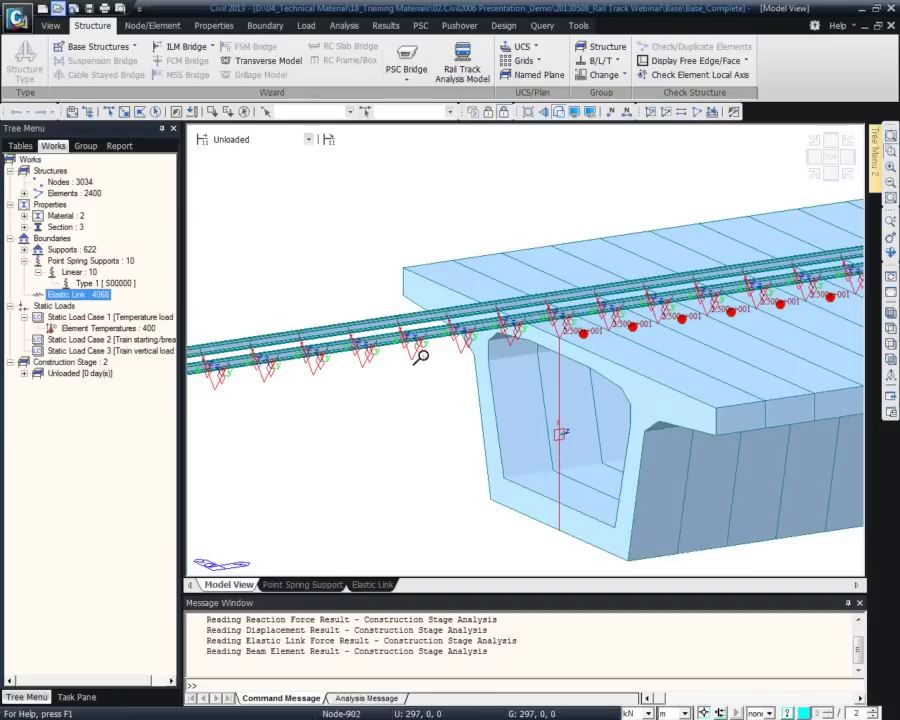
{"action": "middle_click_drag", "start_coordinate": [404, 376], "coordinate": [563, 318]}
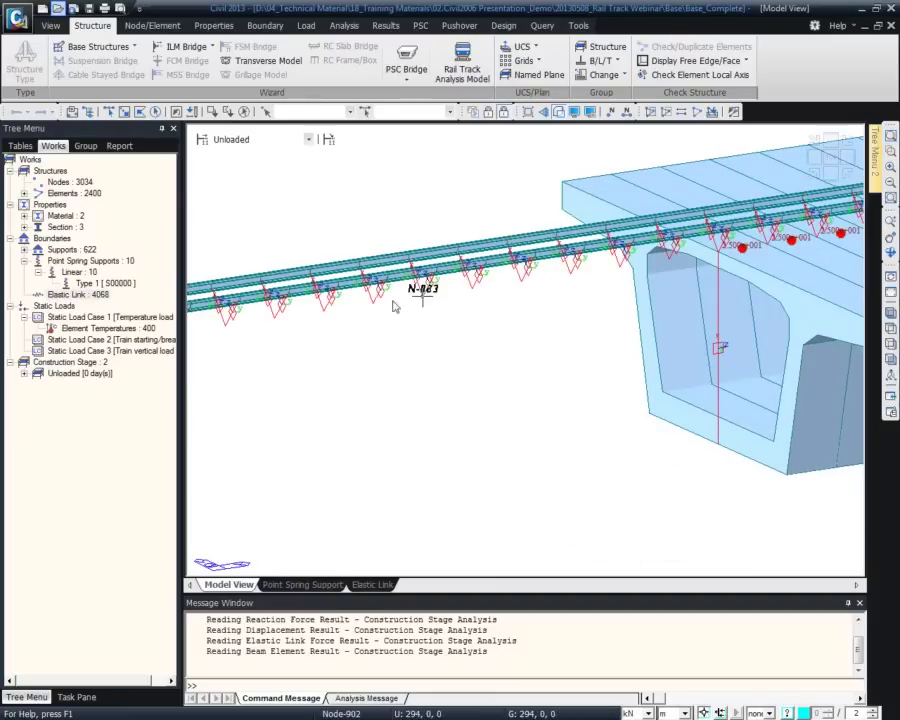
{"action": "left_click", "coordinate": [78, 294]}
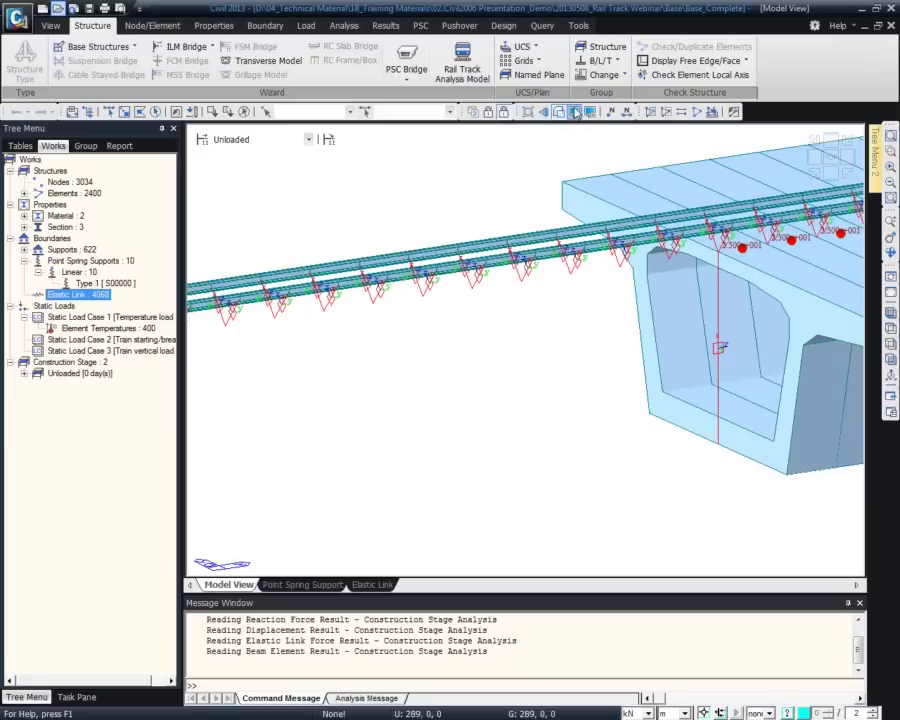
- Turn on support display in the boundary display settings
{"action": "left_click", "coordinate": [574, 111]}
{"action": "left_click", "coordinate": [510, 223]}
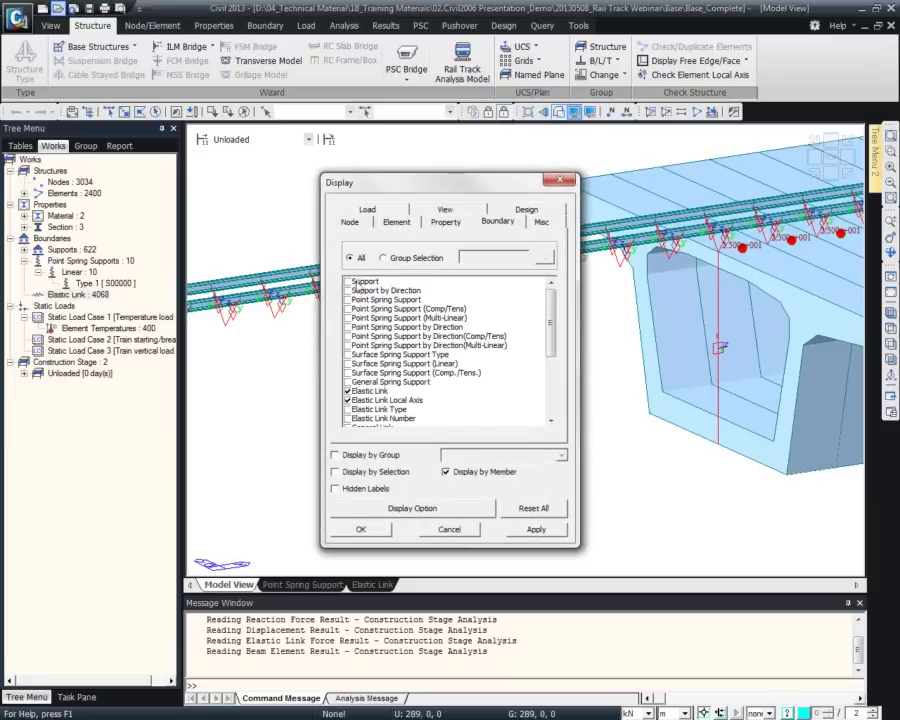
{"action": "left_click", "coordinate": [347, 282]}
{"action": "left_click", "coordinate": [362, 530]}
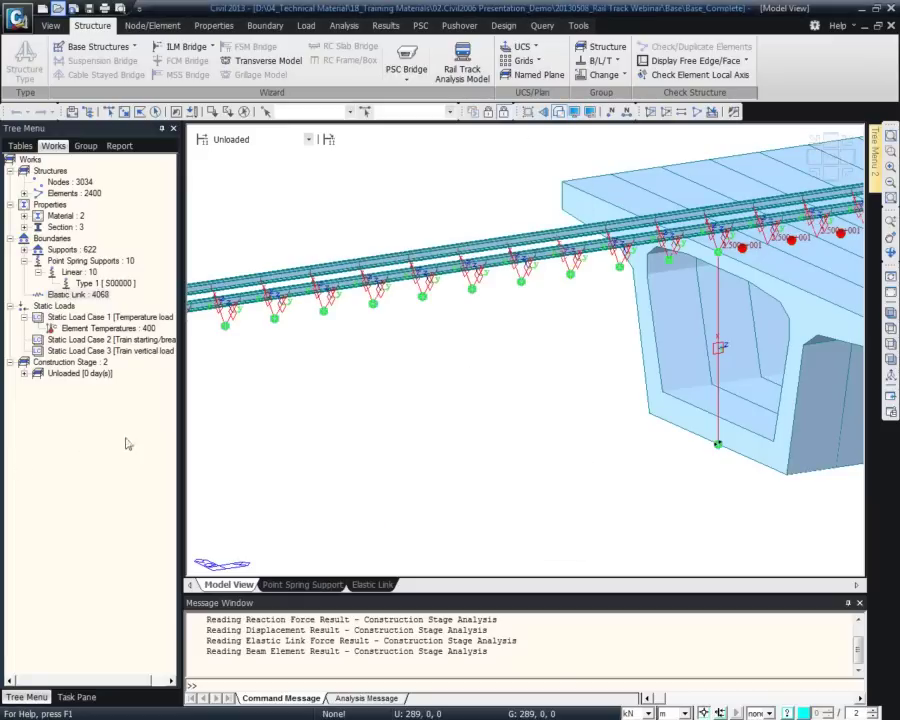
- Rotate, pan and zoom in on the point spring support at the girder's end, then zoom back out
{"action": "middle_click_drag", "start_coordinate": [795, 349], "coordinate": [540, 318]}
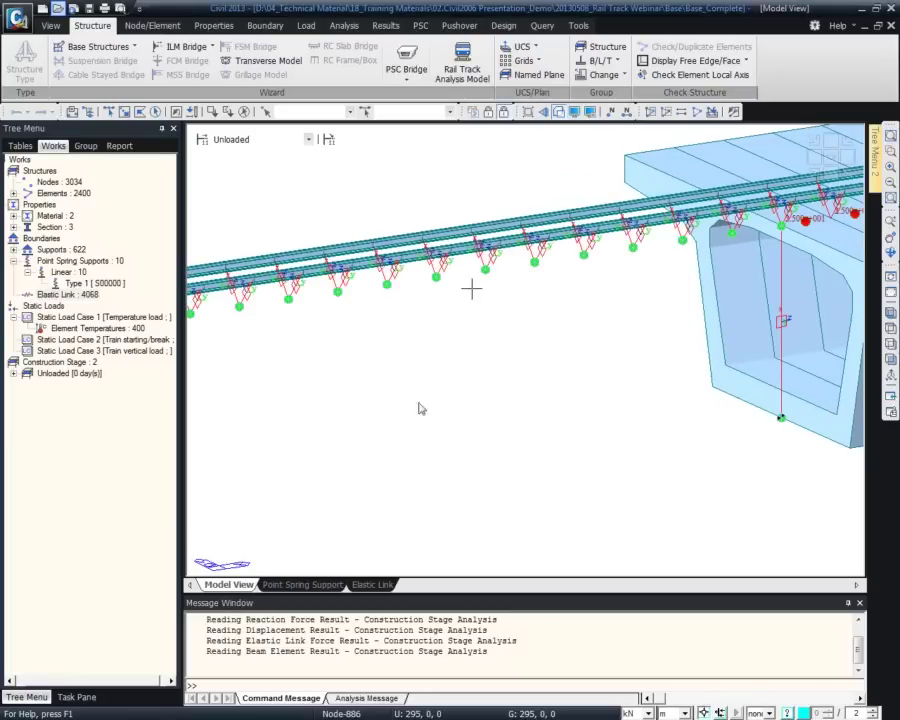
{"action": "middle_click_drag", "start_coordinate": [643, 307], "coordinate": [620, 354]}
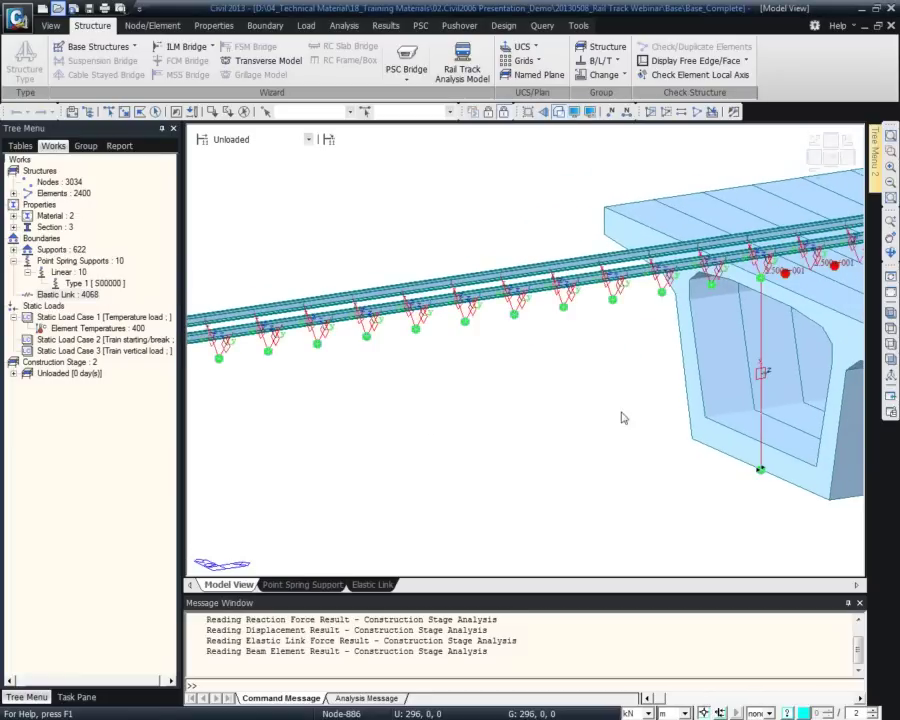
{"action": "middle_click_drag", "start_coordinate": [623, 418], "coordinate": [715, 453]}
{"action": "middle_click_drag", "start_coordinate": [553, 465], "coordinate": [689, 494]}
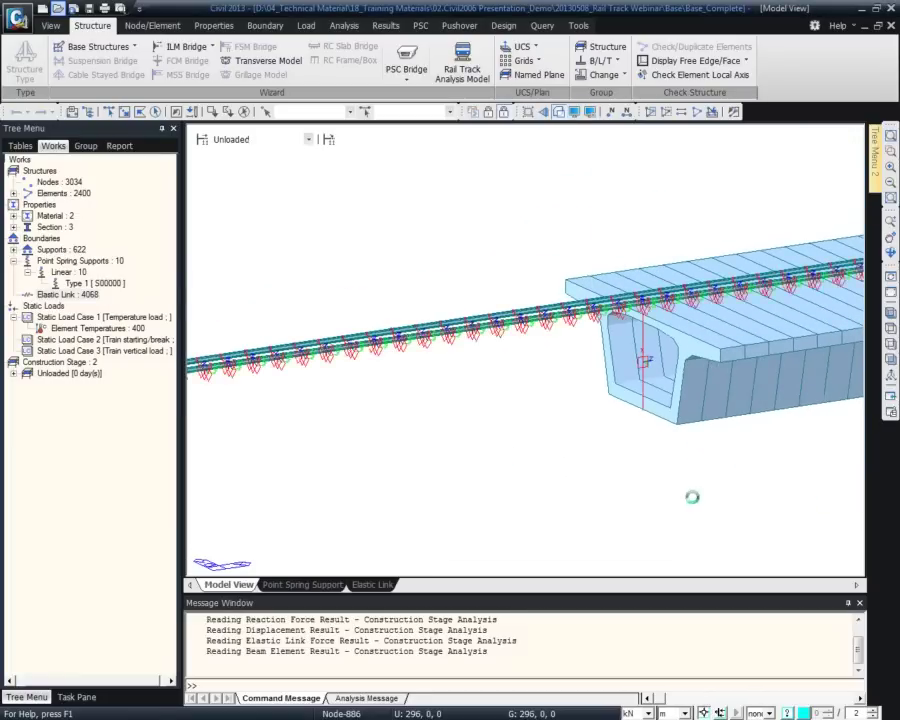
{"action": "middle_click_drag", "start_coordinate": [669, 430], "coordinate": [321, 402]}
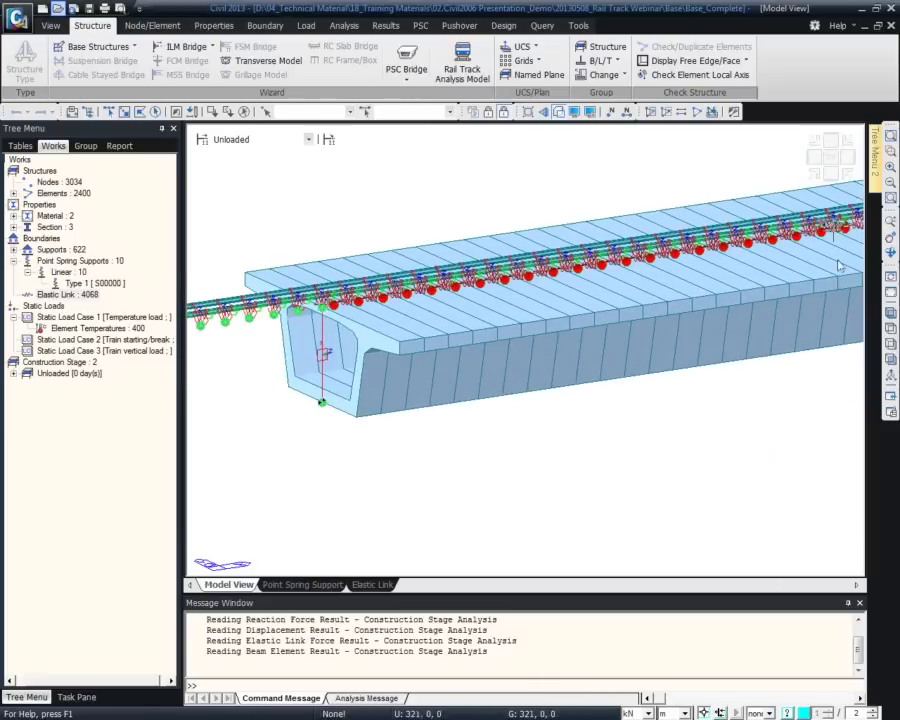
{"action": "left_click_drag", "start_coordinate": [257, 351], "coordinate": [352, 450]}
{"action": "left_click_drag", "start_coordinate": [538, 335], "coordinate": [627, 378]}
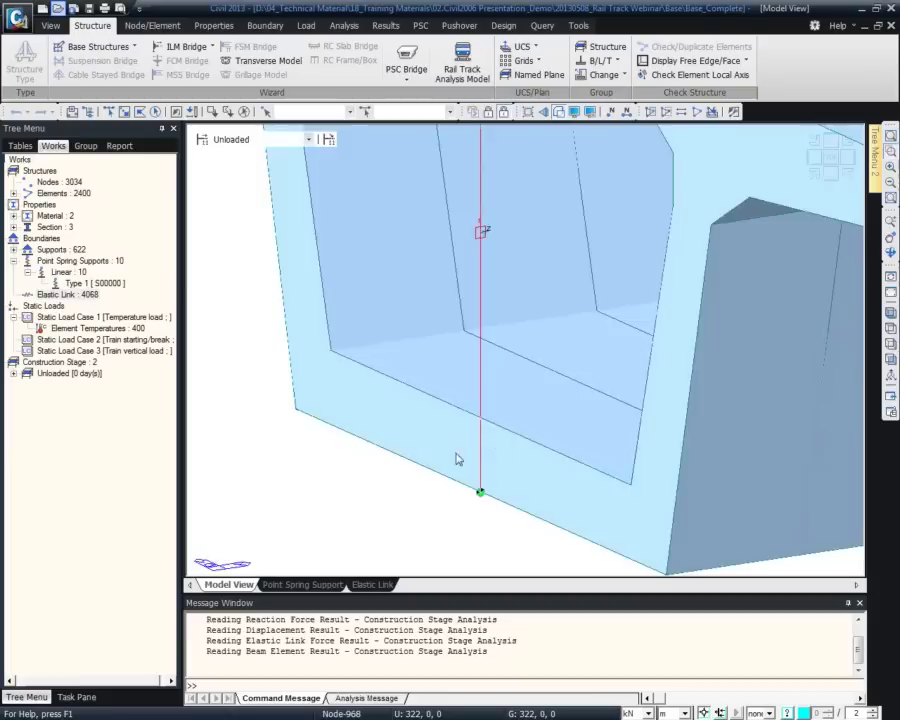
{"action": "scroll", "coordinate": [458, 458], "scroll_direction": "down", "scroll_amount": 3}
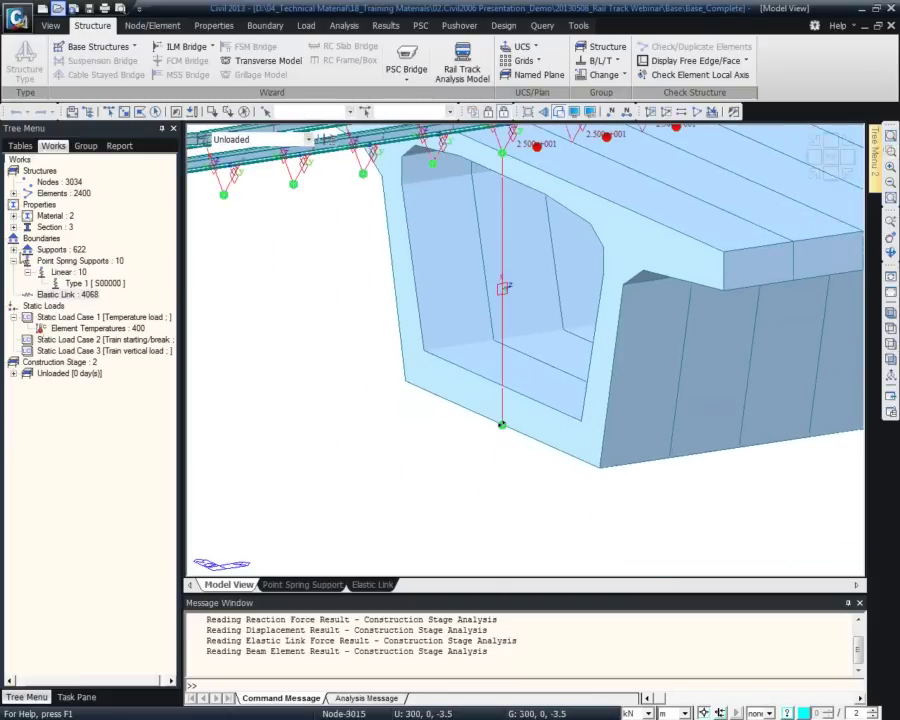
- Hide the Type 1 point spring supports from the model view
{"action": "right_click", "coordinate": [84, 286]}
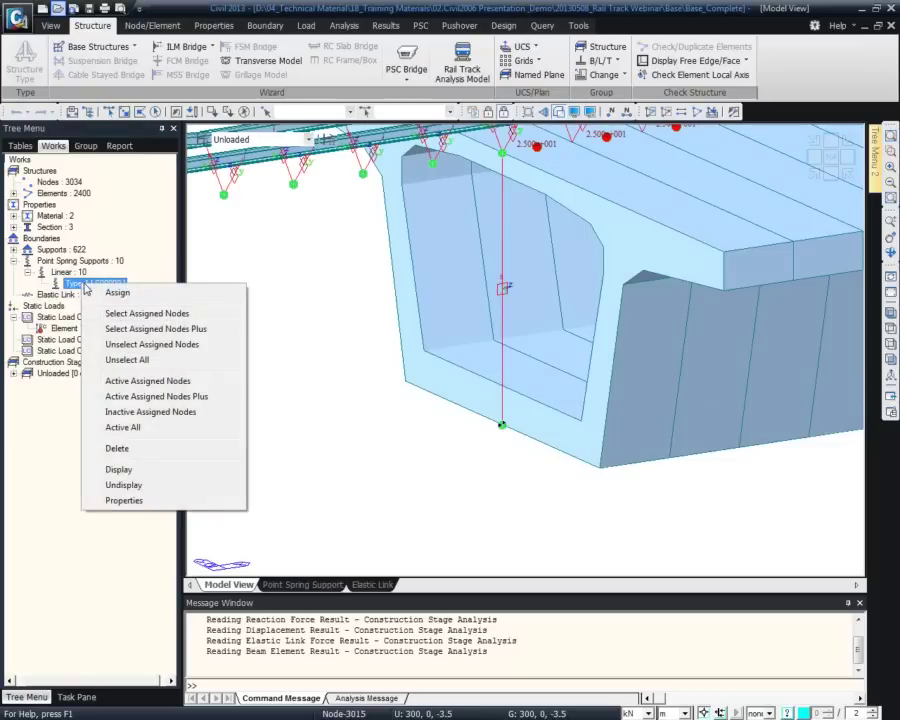
{"action": "left_click", "coordinate": [136, 484]}
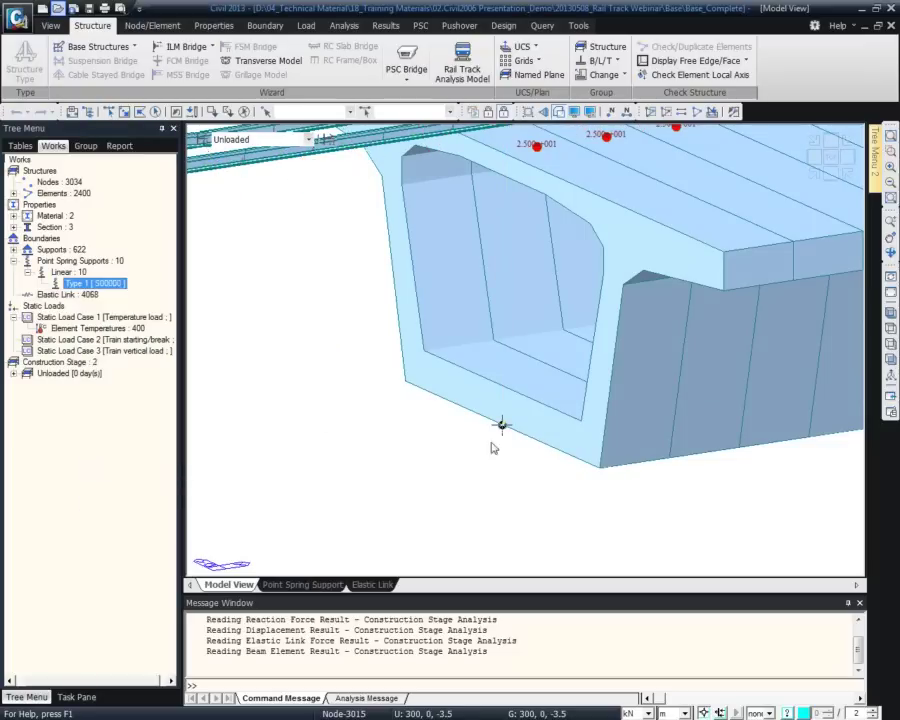
{"action": "right_click", "coordinate": [73, 288]}
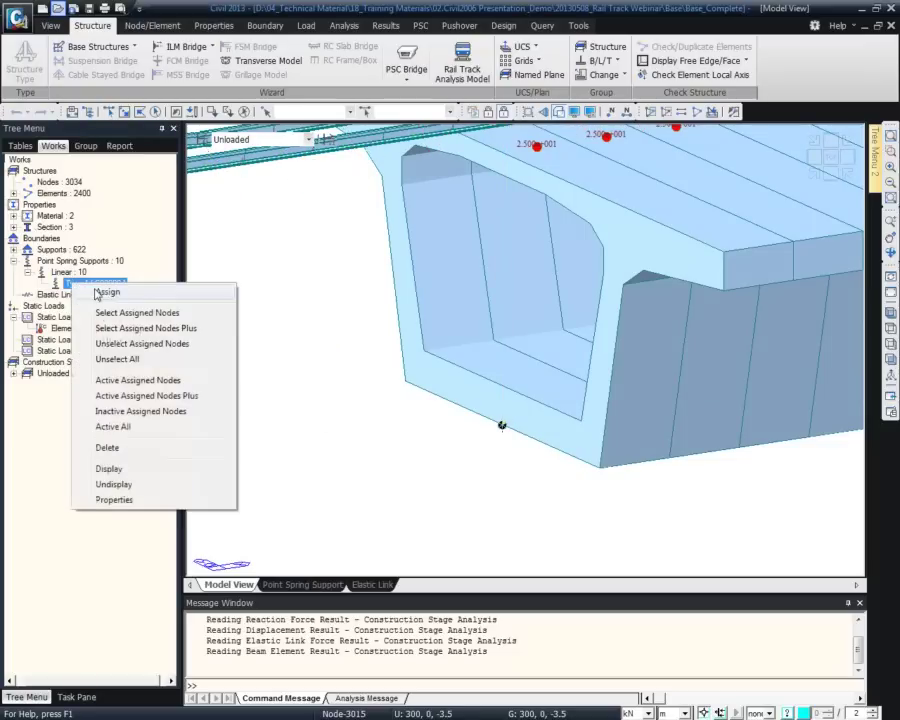
{"action": "left_click", "coordinate": [110, 496]}
- Check node 3019's 1500000 kN/m SDx stiffness in the spring table, then return to the model
{"action": "right_click", "coordinate": [69, 265]}
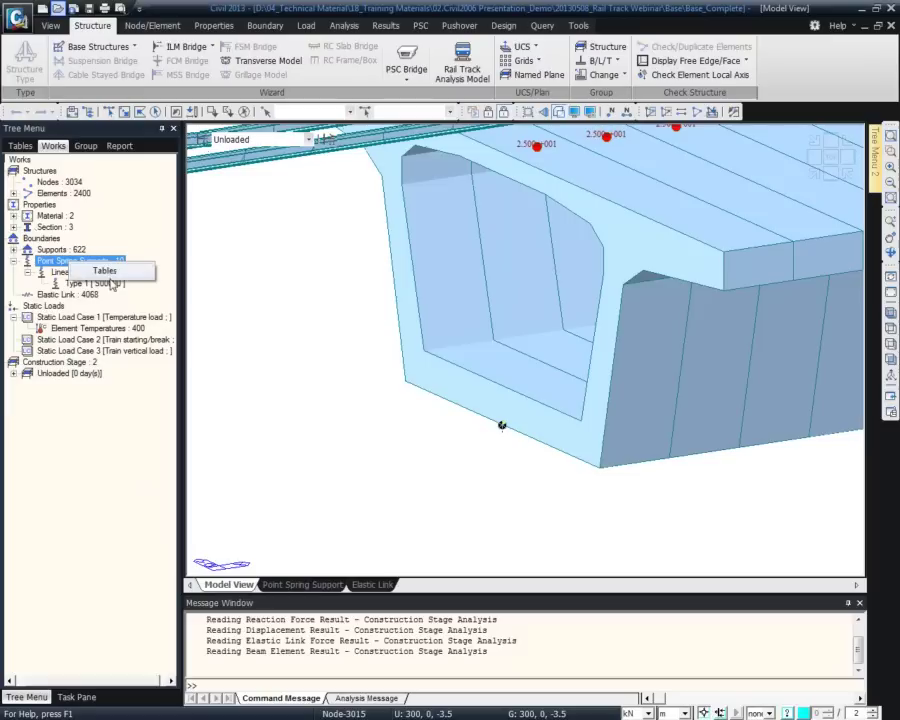
{"action": "left_click", "coordinate": [102, 267]}
{"action": "left_click", "coordinate": [354, 188]}
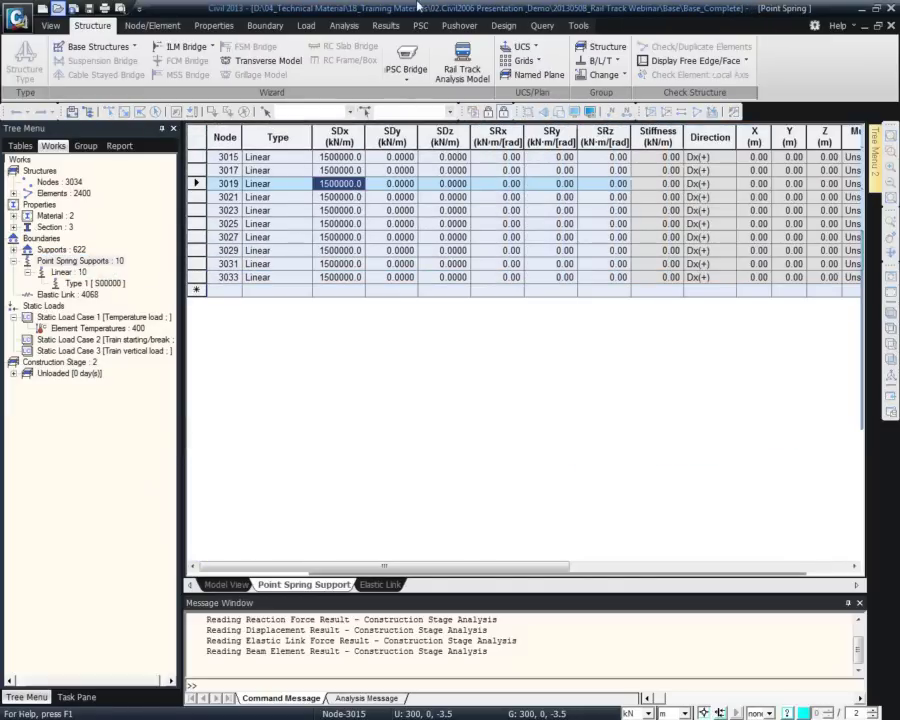
{"action": "key", "text": "ctrl+F4"}
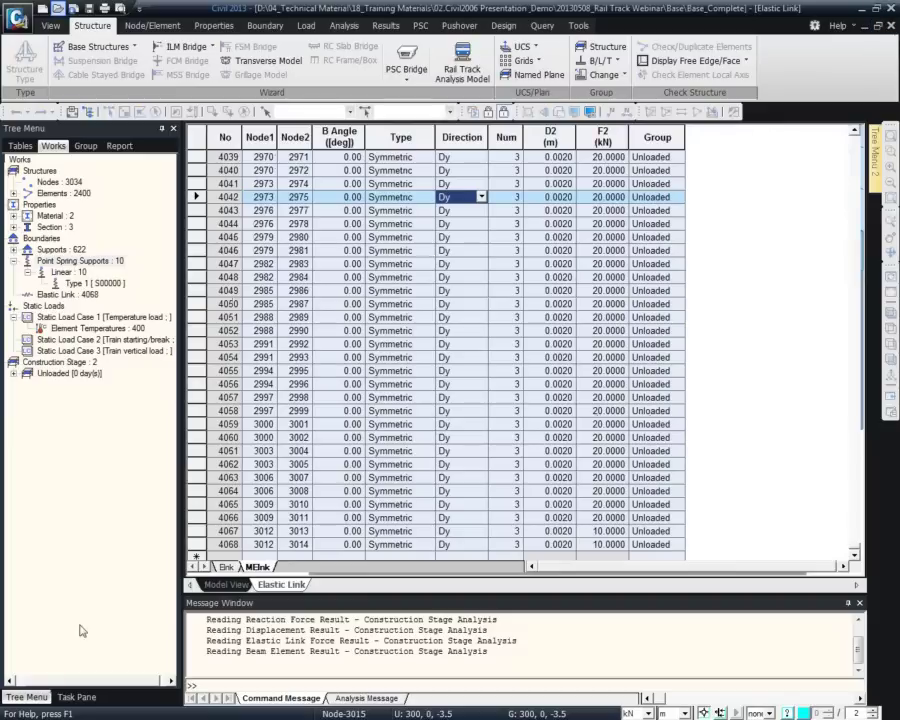
{"action": "left_click", "coordinate": [218, 585]}
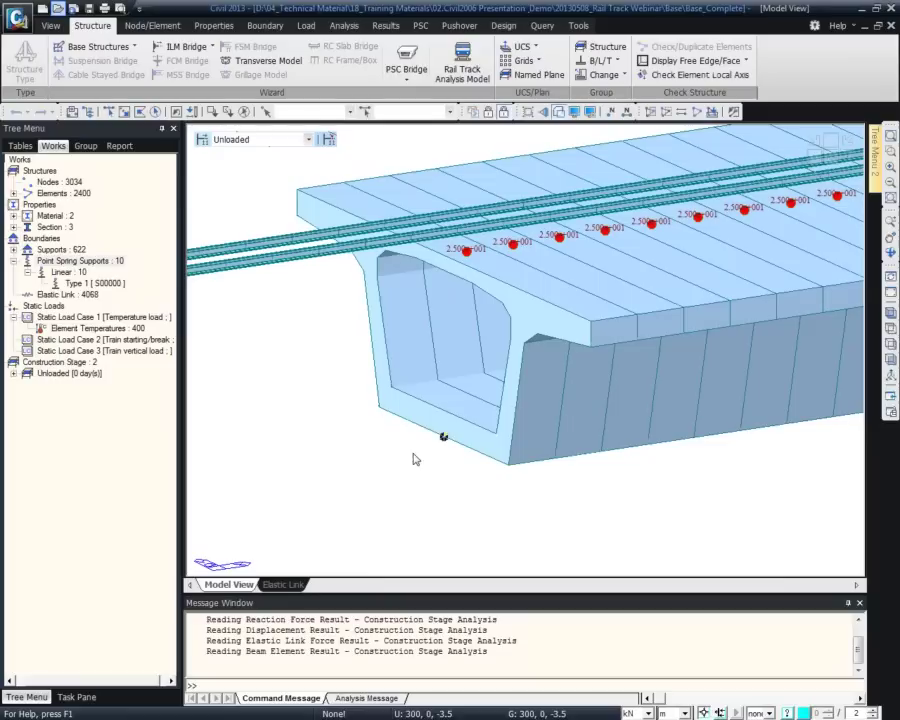
- Pan the girder view and set the construction stage combo to Loaded
{"action": "middle_click_drag", "start_coordinate": [500, 416], "coordinate": [375, 474]}
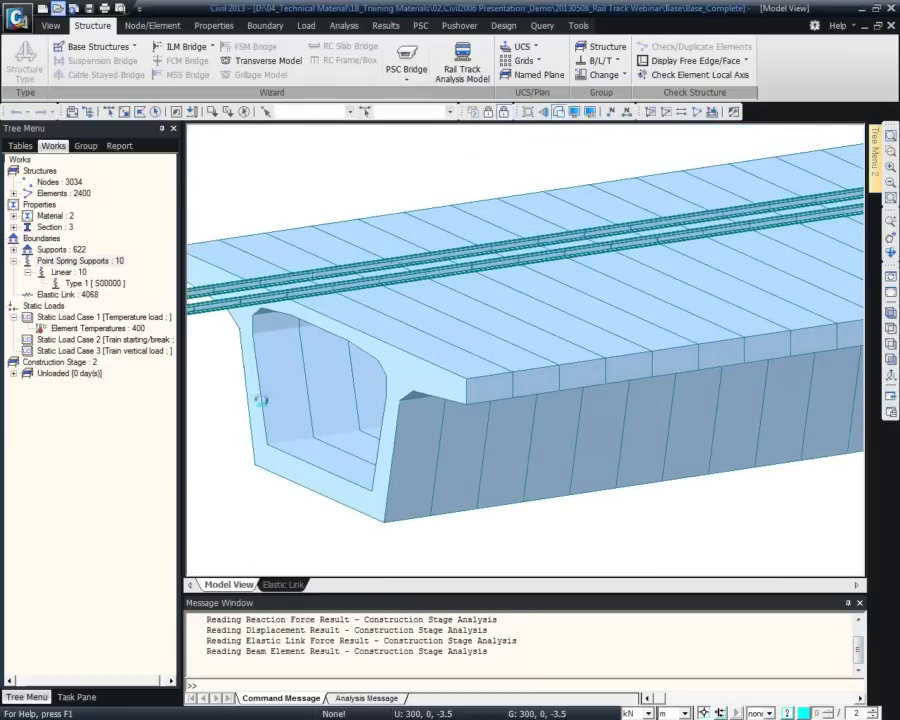
{"action": "middle_click_drag", "start_coordinate": [255, 410], "coordinate": [342, 362]}
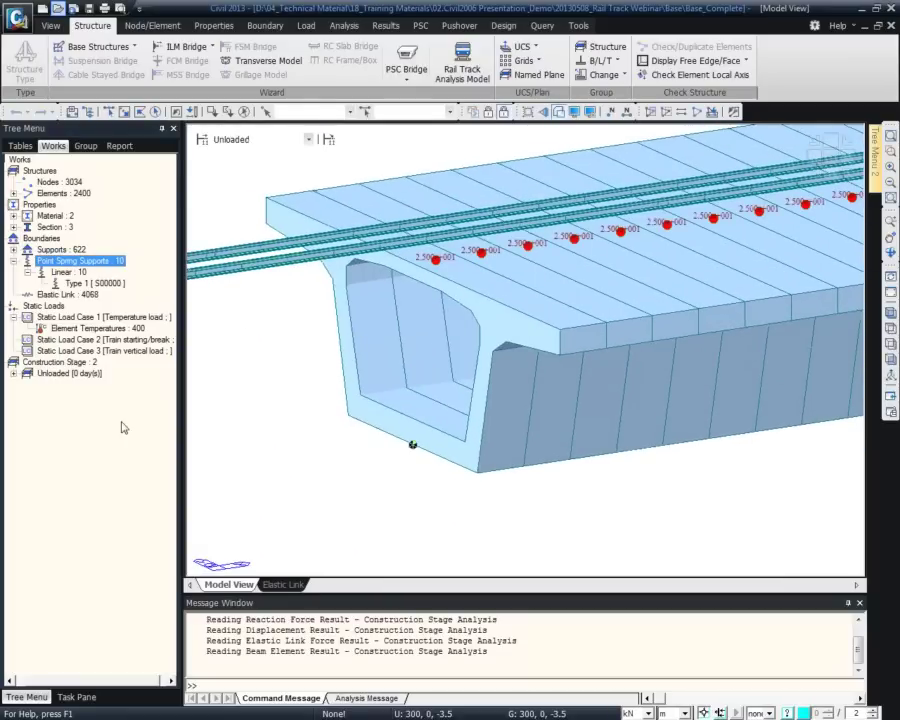
{"action": "left_click", "coordinate": [242, 142]}
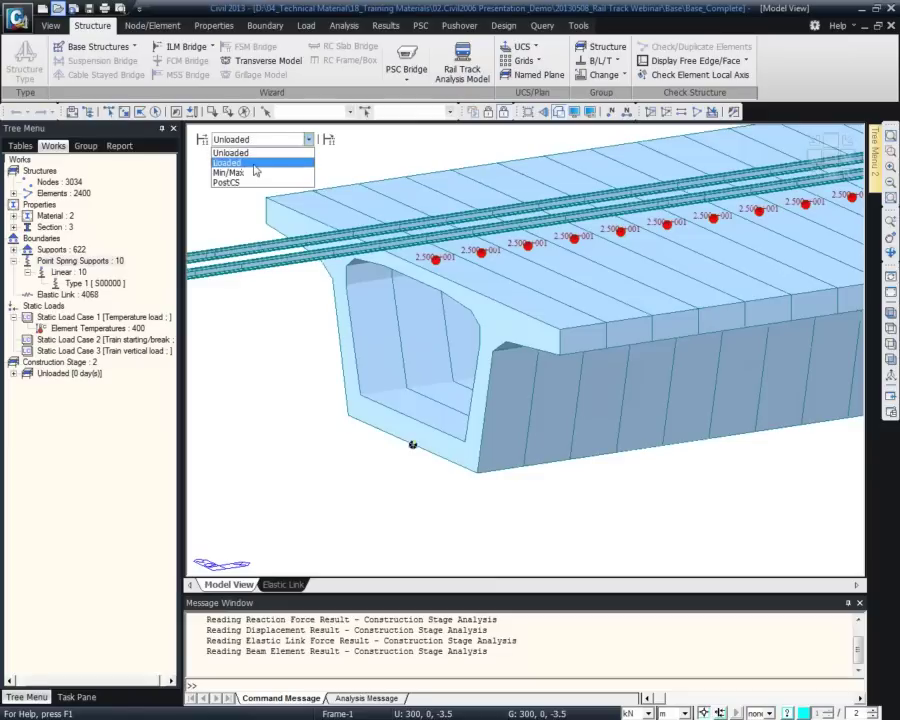
{"action": "left_click", "coordinate": [255, 163]}
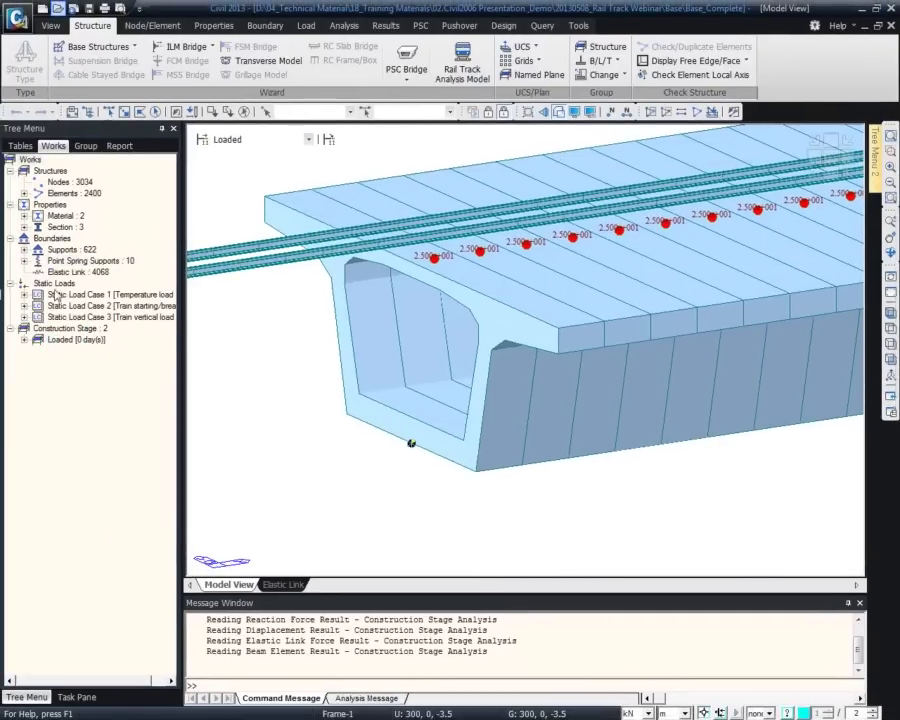
- Expand all static load cases and display Static Load Case 2's element beam loads
{"action": "right_click", "coordinate": [55, 284]}
{"action": "left_click", "coordinate": [134, 293]}
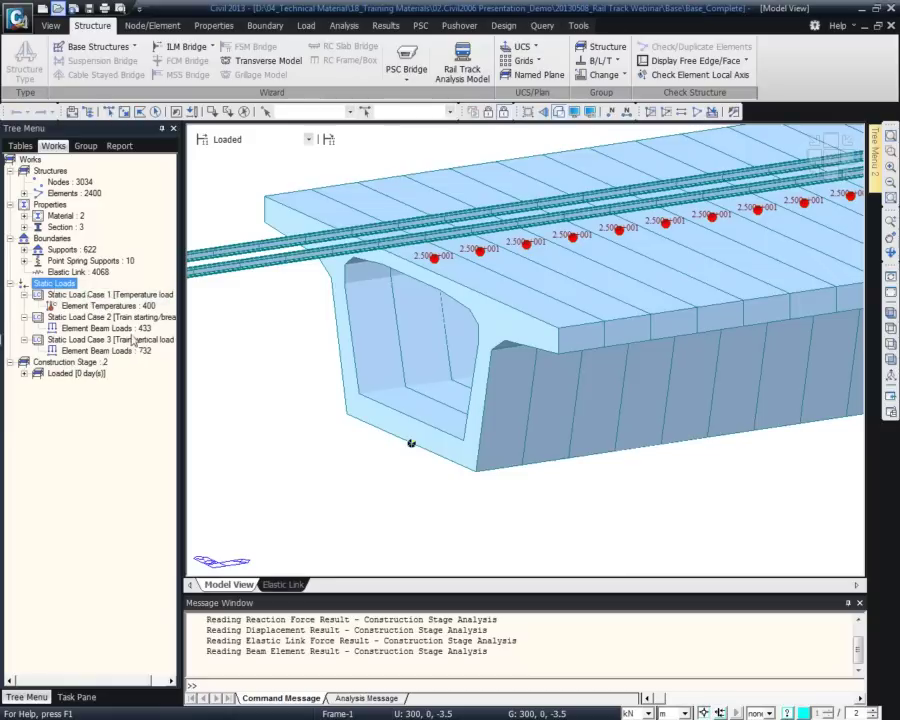
{"action": "left_click", "coordinate": [133, 330]}
{"action": "right_click", "coordinate": [133, 330]}
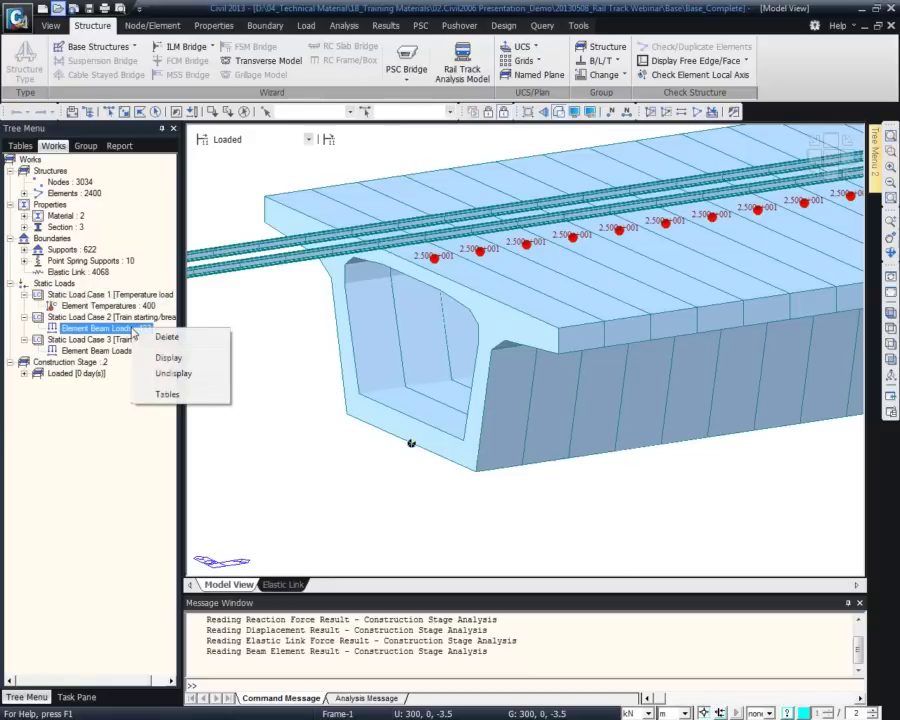
{"action": "left_click", "coordinate": [160, 356]}
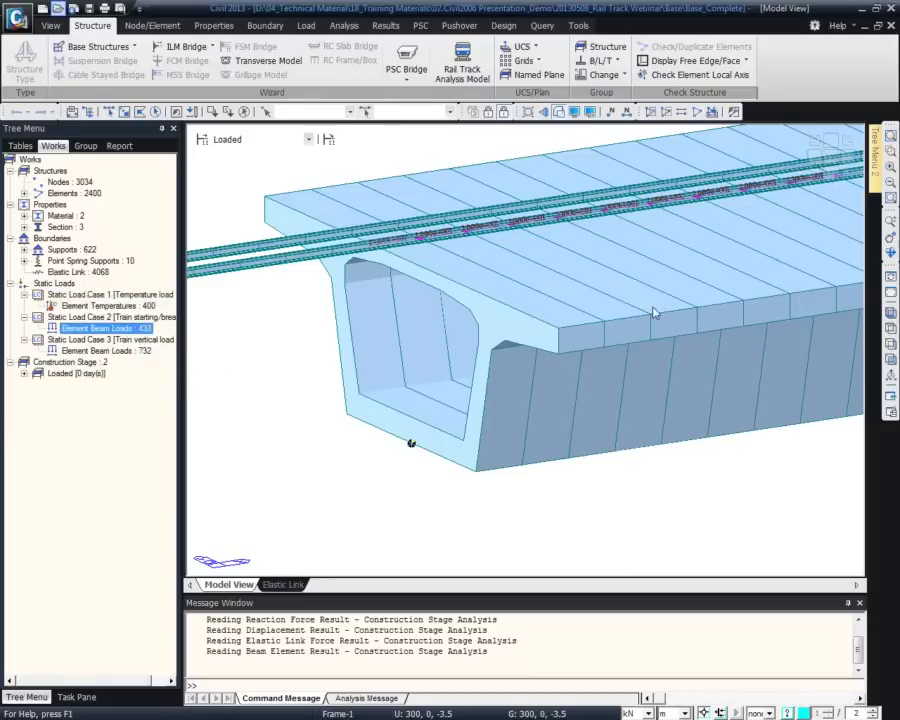
{"action": "middle_click_drag", "start_coordinate": [458, 215], "coordinate": [181, 365], "text": "ctrl"}
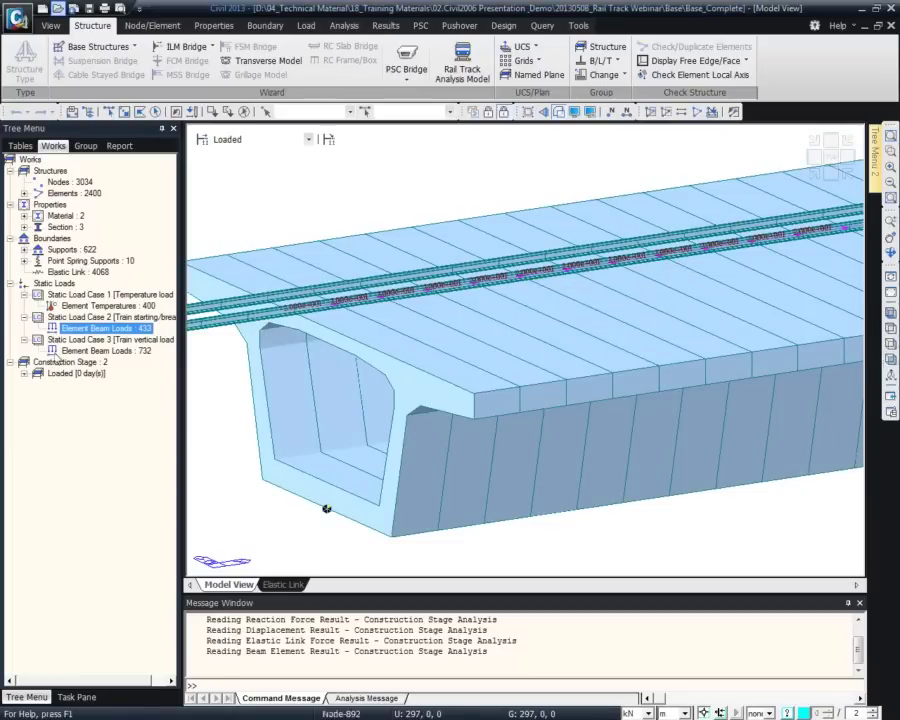
- Display Static Load Case 3's -80 train beam loads along the rails and view the girder end
{"action": "left_click", "coordinate": [80, 351]}
{"action": "right_click", "coordinate": [79, 352]}
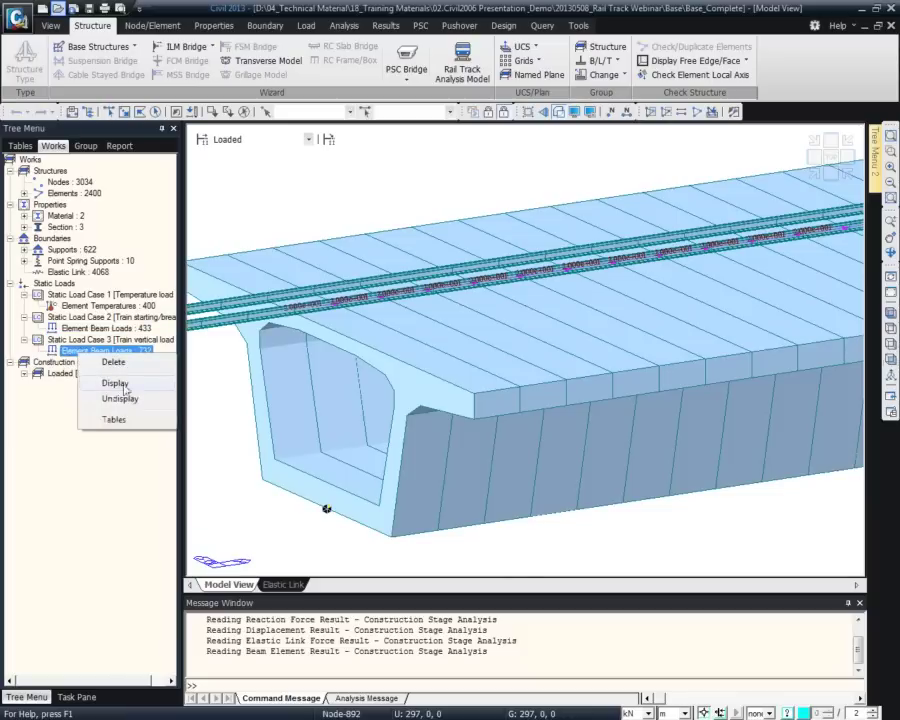
{"action": "left_click", "coordinate": [118, 384]}
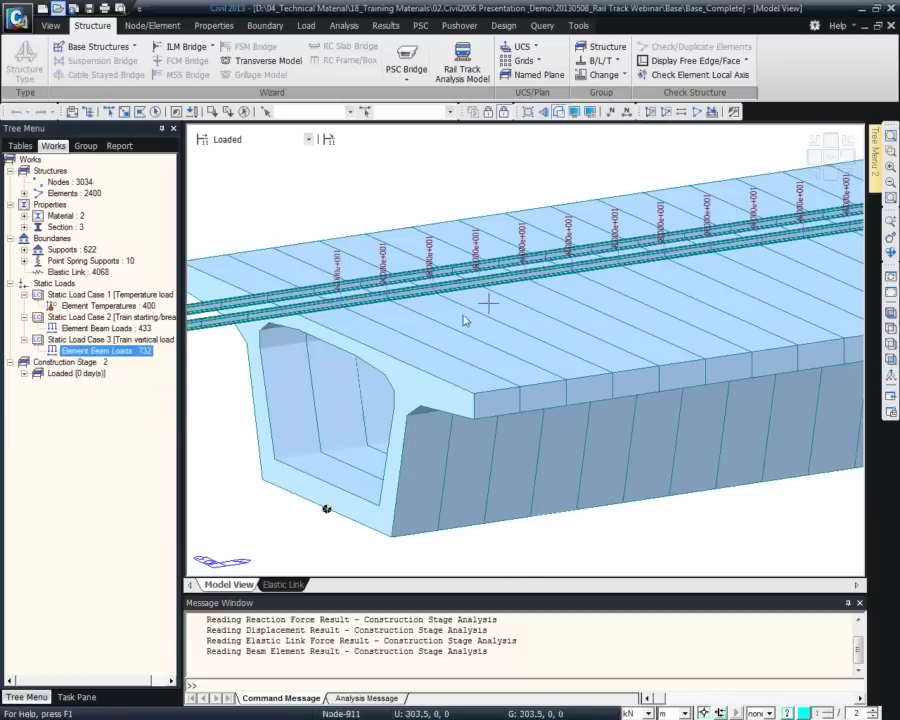
{"action": "scroll", "coordinate": [630, 252], "scroll_direction": "up", "scroll_amount": 2}
{"action": "scroll", "coordinate": [304, 404], "scroll_direction": "down", "scroll_amount": 3}
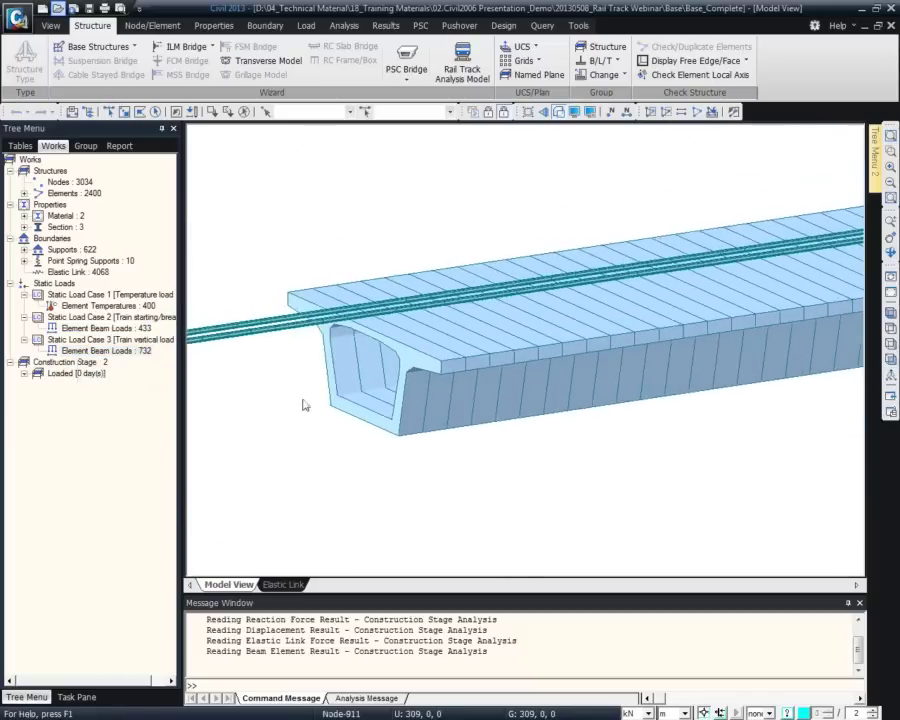
{"action": "middle_click_drag", "start_coordinate": [376, 414], "coordinate": [636, 353], "text": "ctrl"}
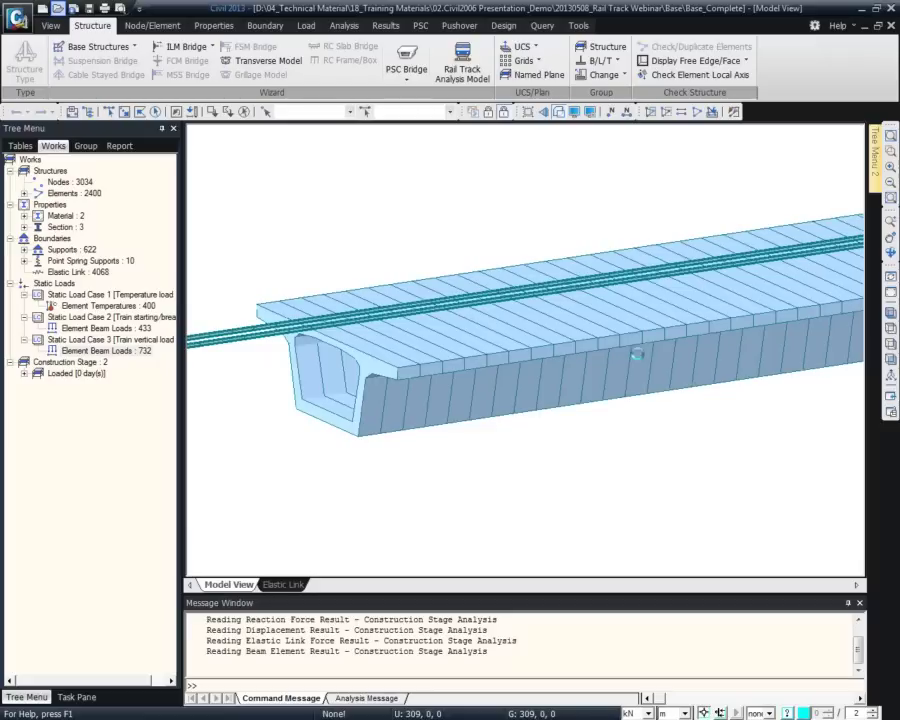
{"action": "left_click", "coordinate": [106, 351]}
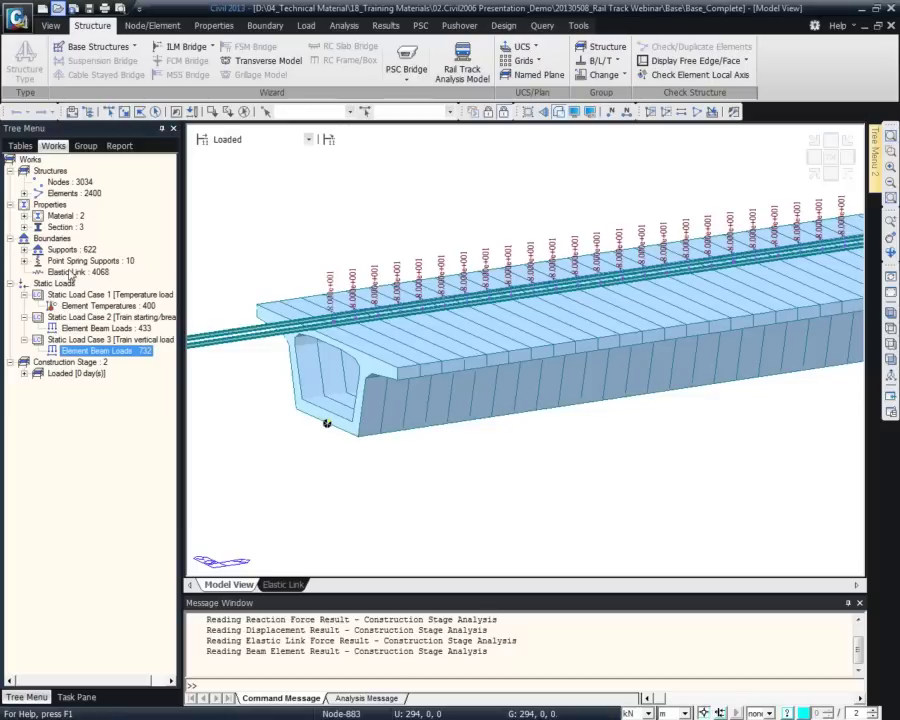
{"action": "right_click", "coordinate": [62, 273]}
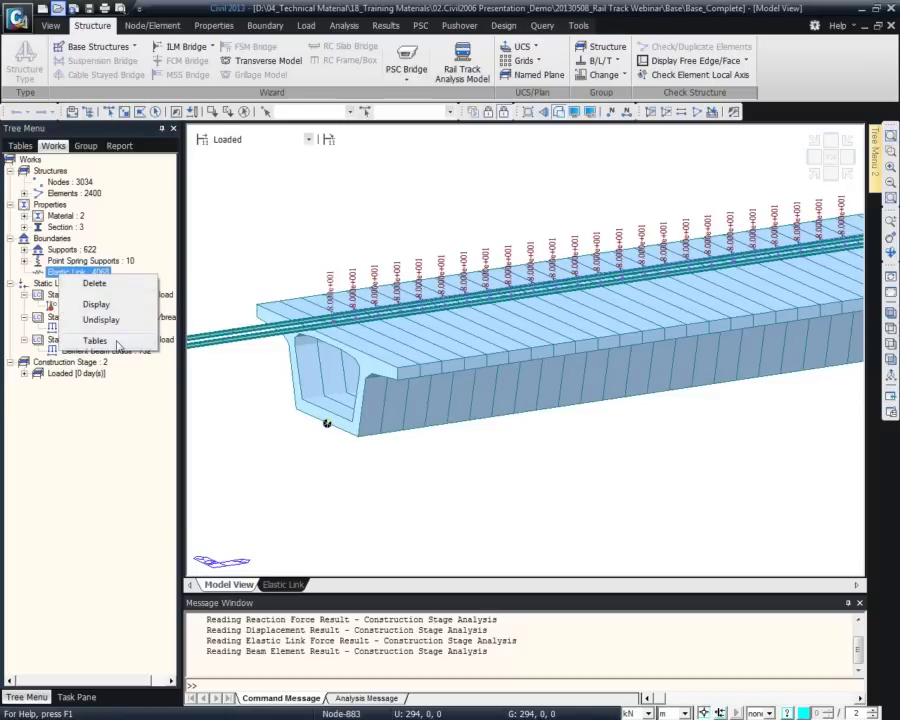
{"action": "left_click", "coordinate": [186, 561]}
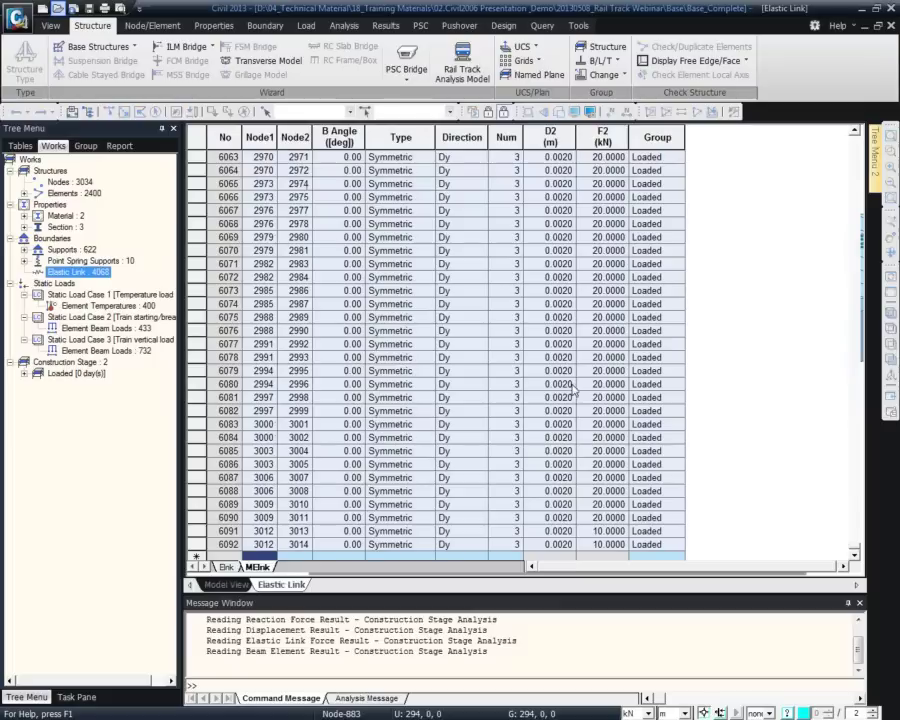
{"action": "left_click", "coordinate": [648, 358]}
{"action": "left_click_drag", "start_coordinate": [596, 141], "coordinate": [569, 134]}
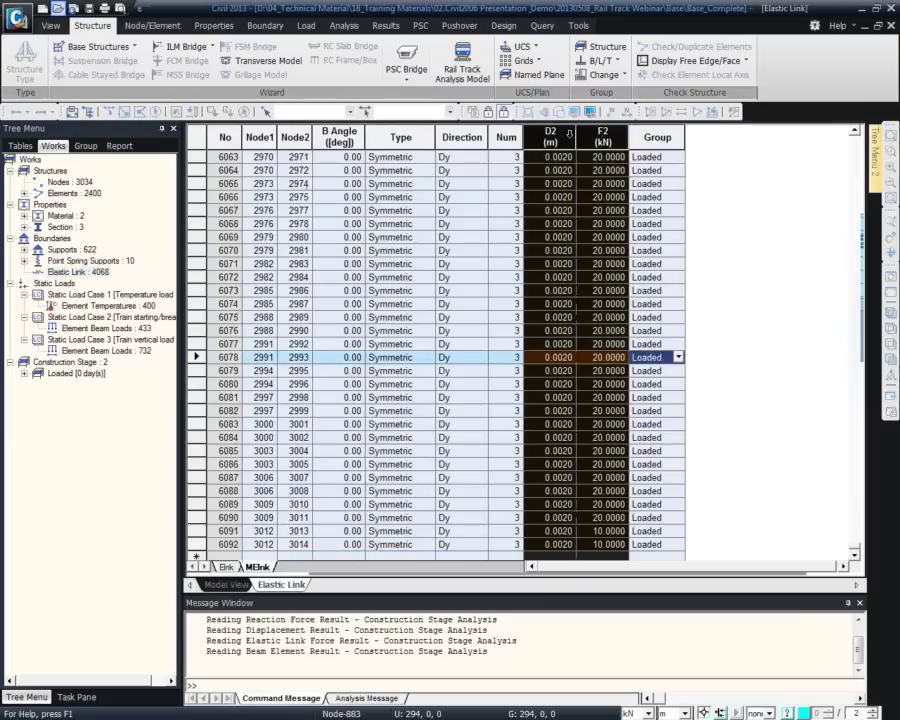
{"action": "right_click", "coordinate": [626, 137]}
{"action": "left_click", "coordinate": [549, 183]}
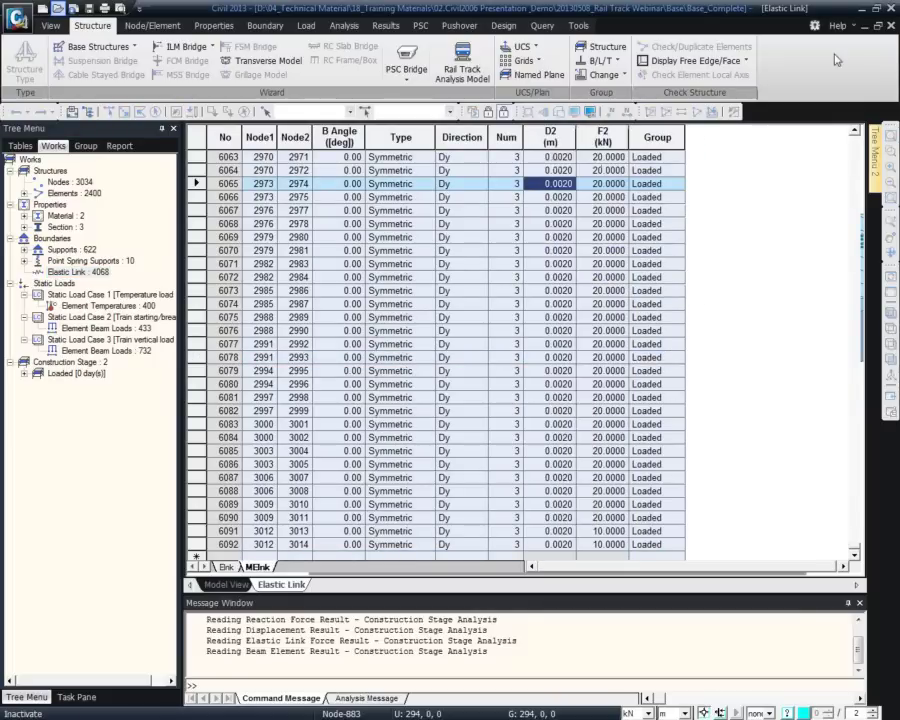
{"action": "left_click", "coordinate": [891, 27]}
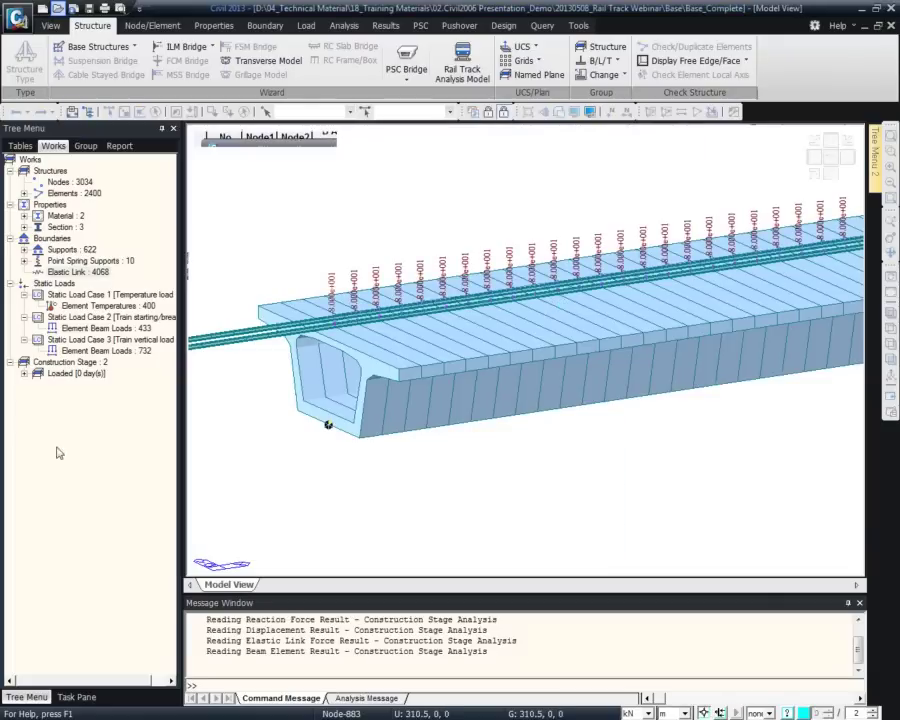
- Check link 4806's 60 kN F2 force on the Elastic Link table's MElnk sheet, then close the table
{"action": "right_click", "coordinate": [89, 274]}
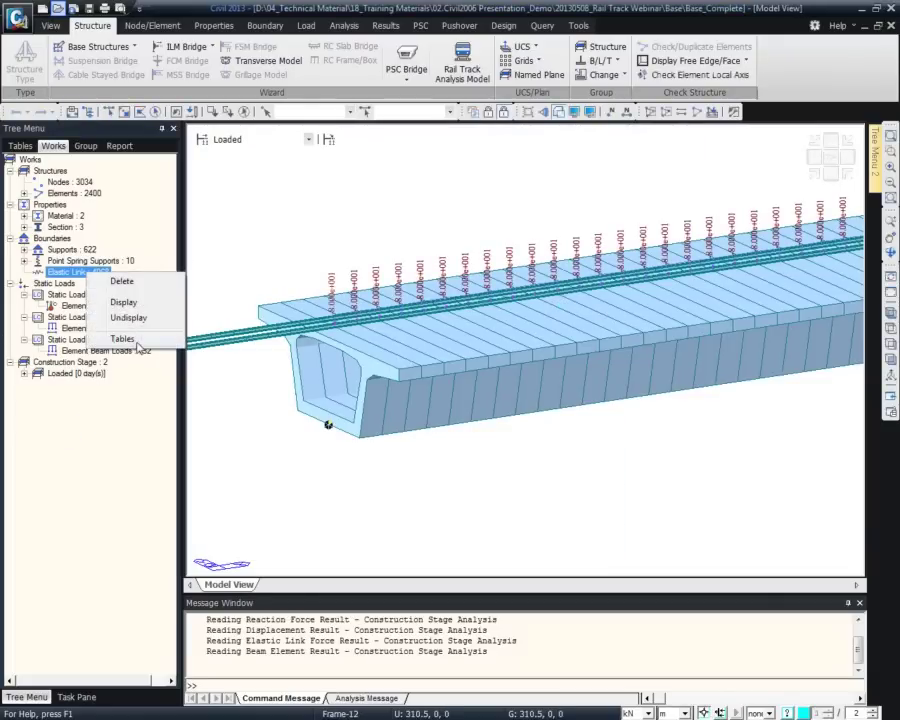
{"action": "left_click", "coordinate": [96, 241]}
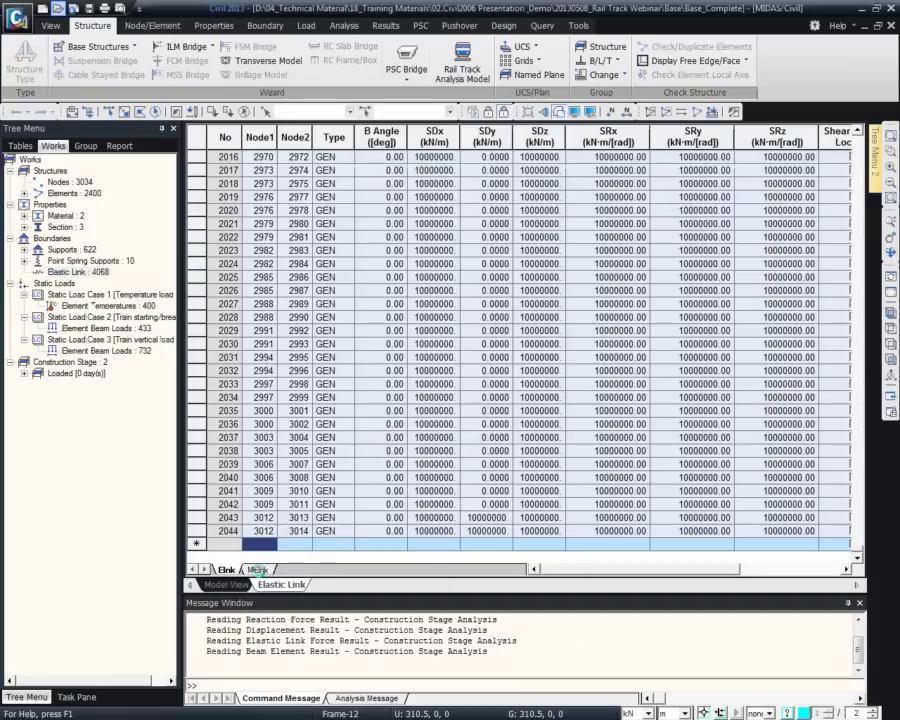
{"action": "left_click", "coordinate": [259, 570]}
{"action": "mouse_move", "coordinate": [540, 386]}
{"action": "left_mouse_down"}
{"action": "mouse_move", "coordinate": [850, 376]}
{"action": "mouse_move", "coordinate": [551, 370]}
{"action": "left_mouse_up"}
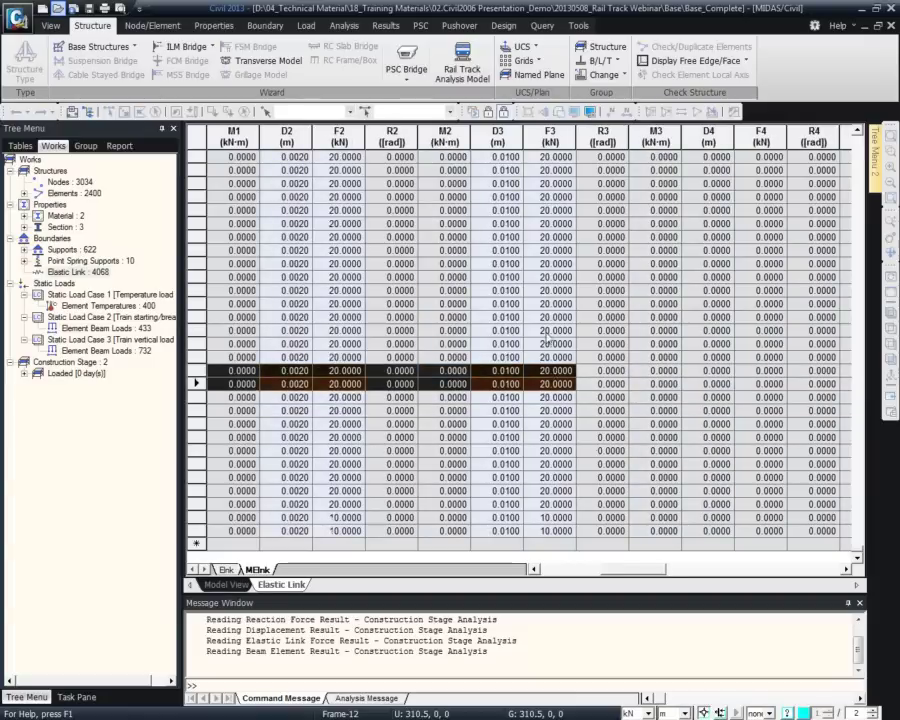
{"action": "scroll", "coordinate": [549, 338], "scroll_direction": "up", "scroll_amount": 5}
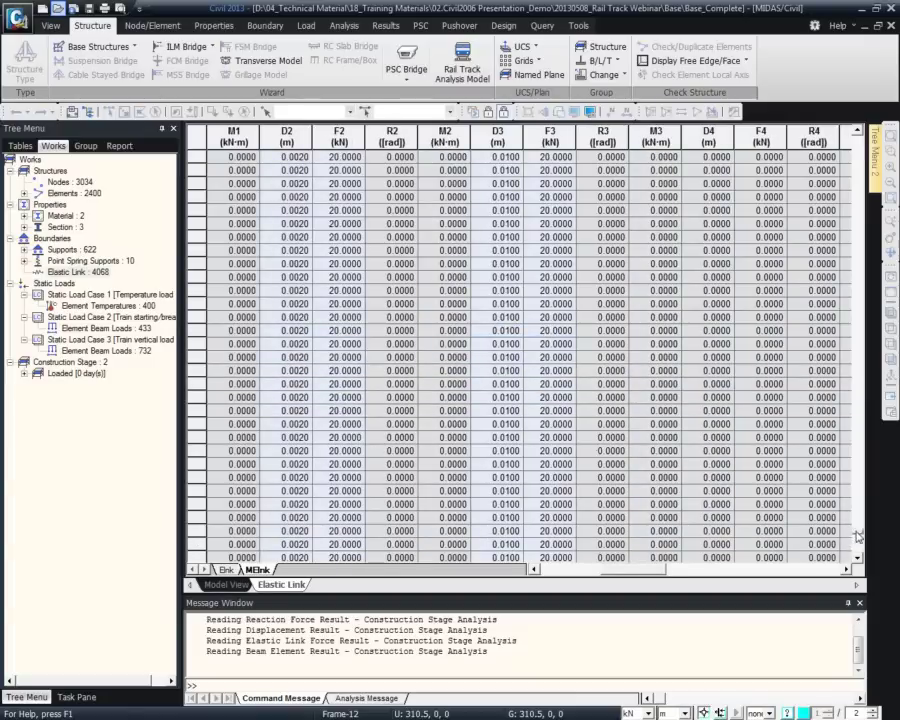
{"action": "left_click_drag", "start_coordinate": [557, 224], "coordinate": [717, 238]}
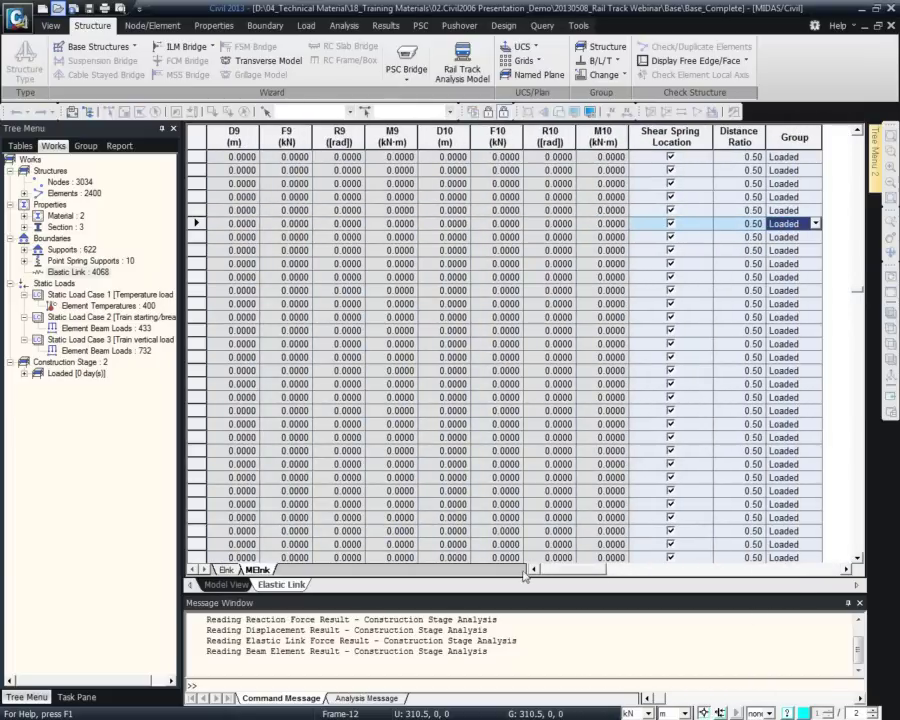
{"action": "left_click", "coordinate": [820, 224]}
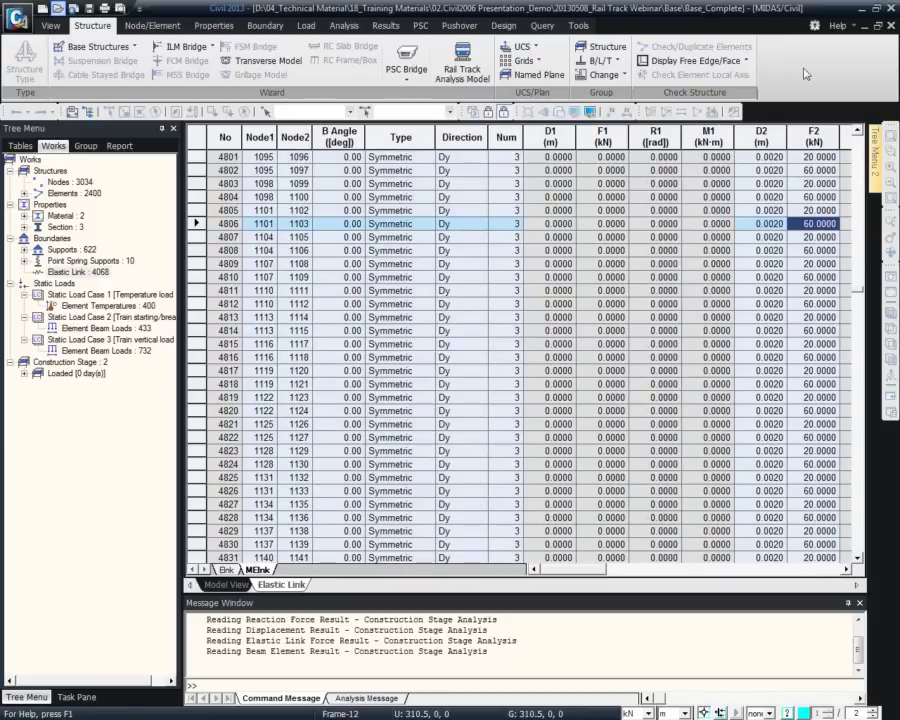
{"action": "left_click", "coordinate": [890, 24]}
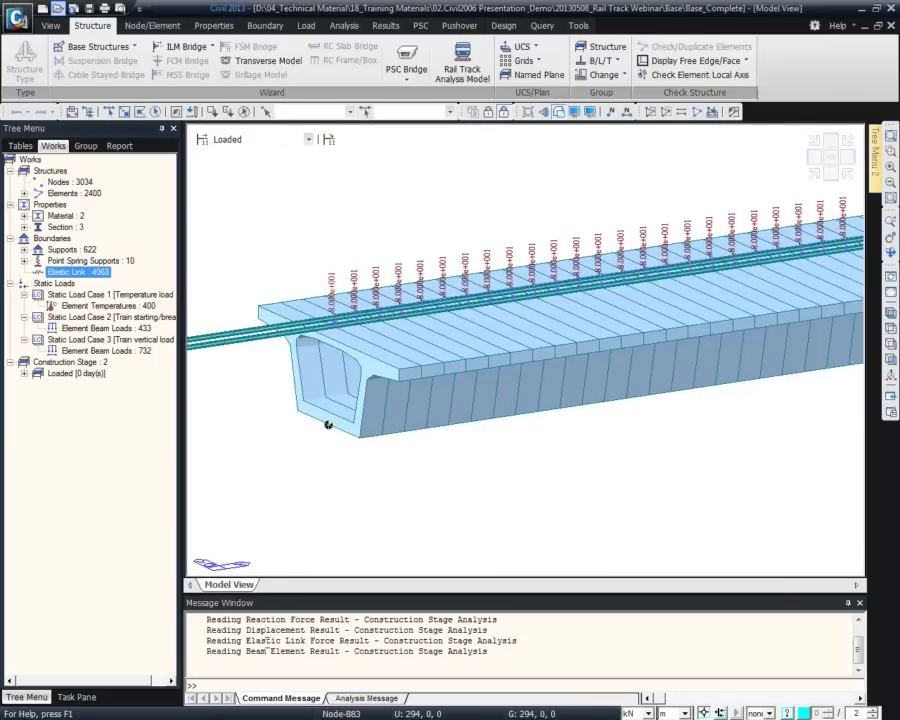
{"action": "right_click", "coordinate": [100, 273]}
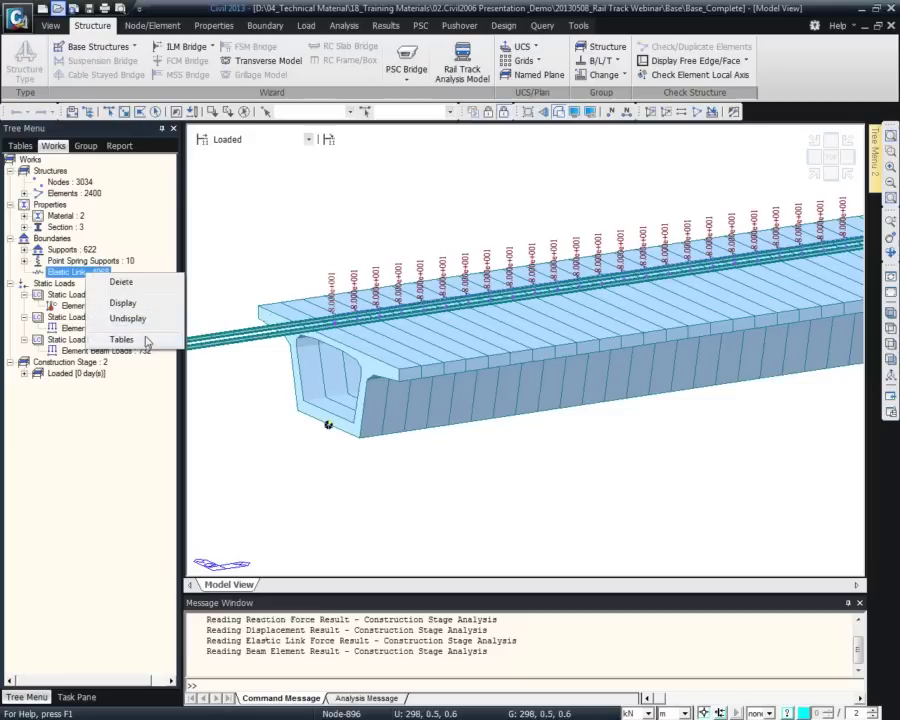
{"action": "left_click", "coordinate": [142, 343]}
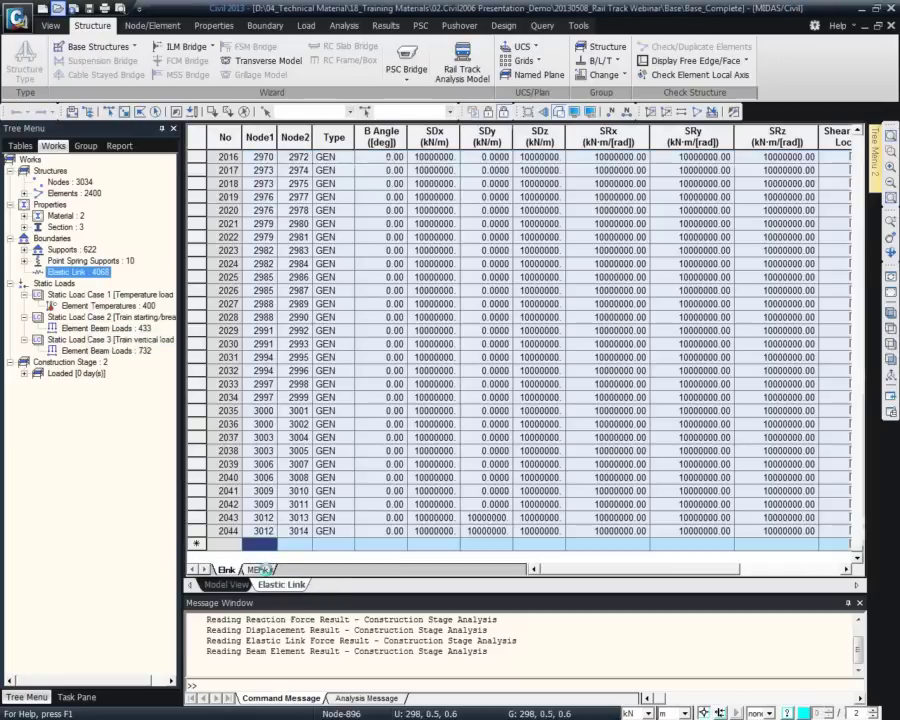
{"action": "left_click", "coordinate": [258, 569]}
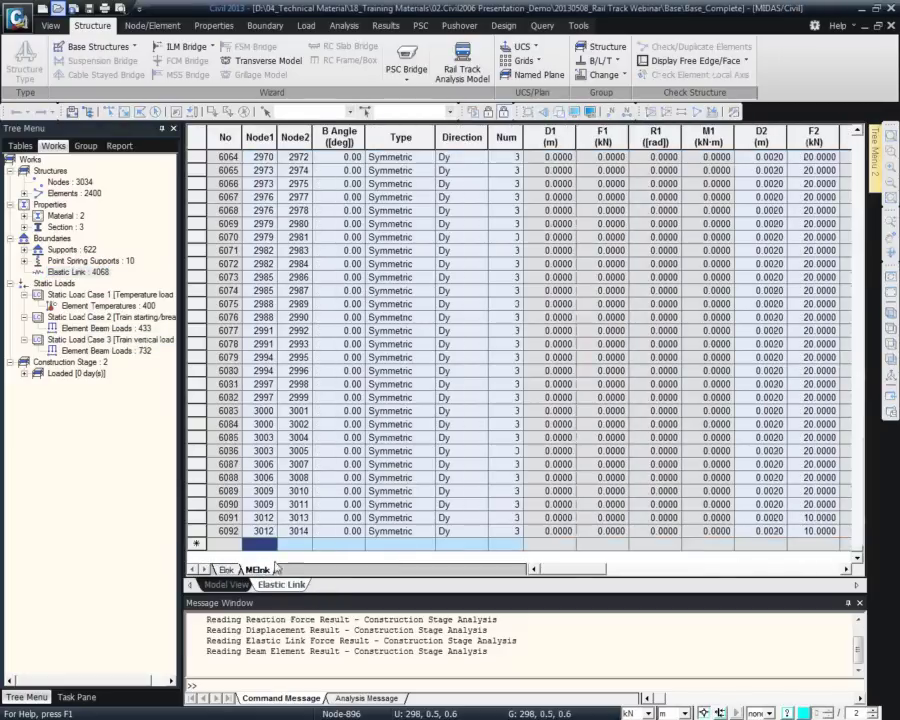
{"action": "left_click", "coordinate": [227, 569]}
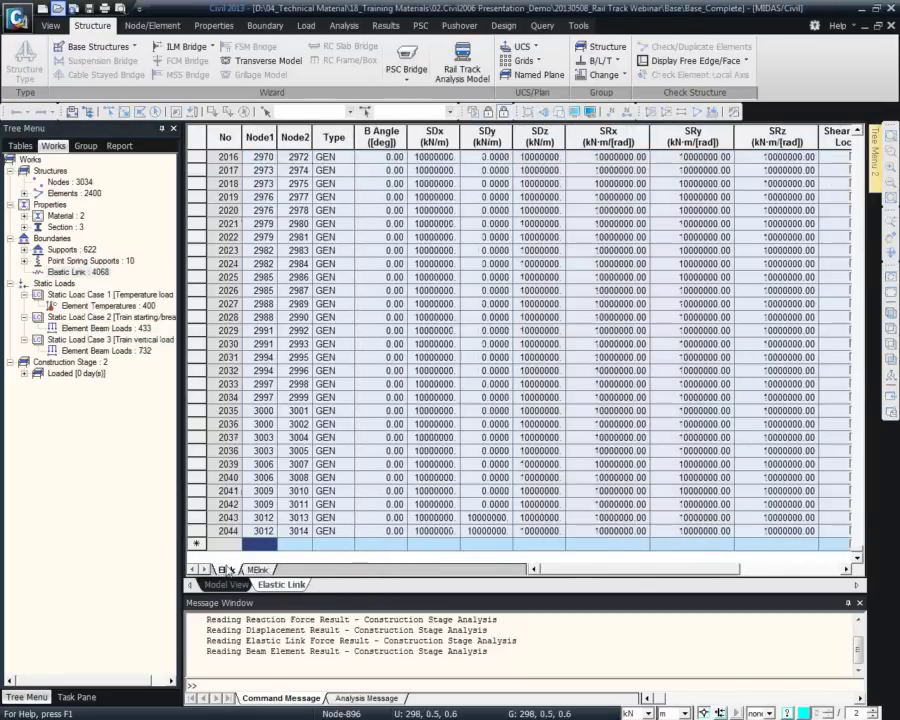
{"action": "left_click", "coordinate": [446, 211]}
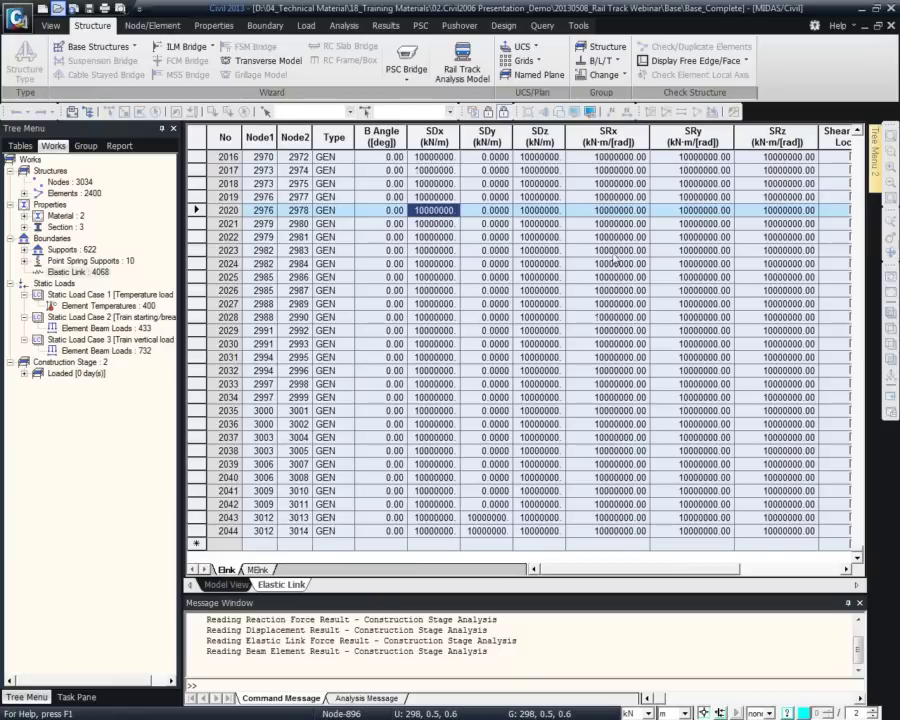
{"action": "left_click", "coordinate": [530, 214]}
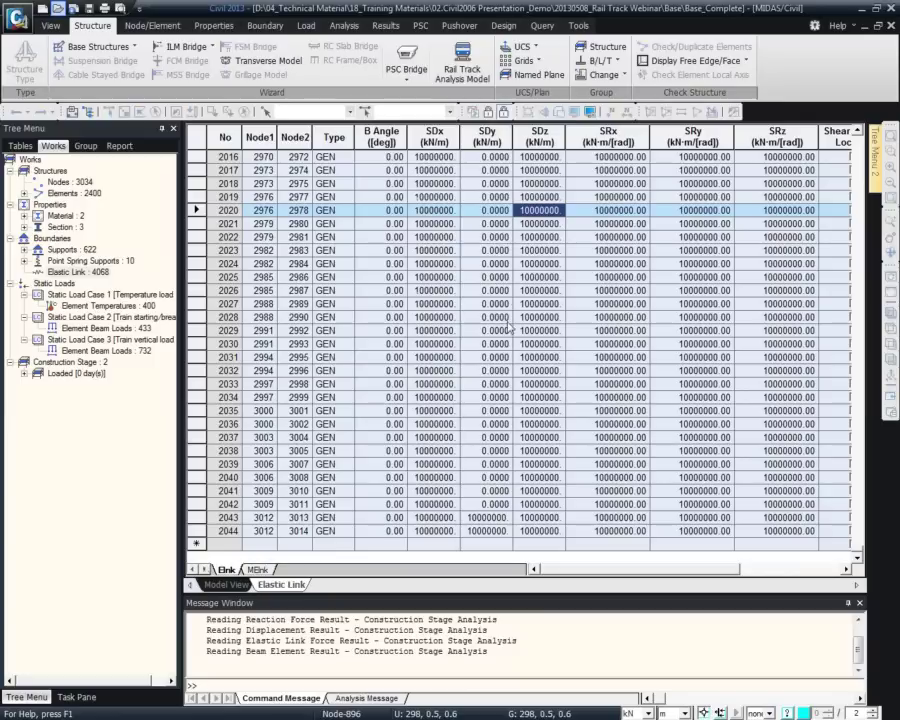
{"action": "left_click", "coordinate": [892, 34]}
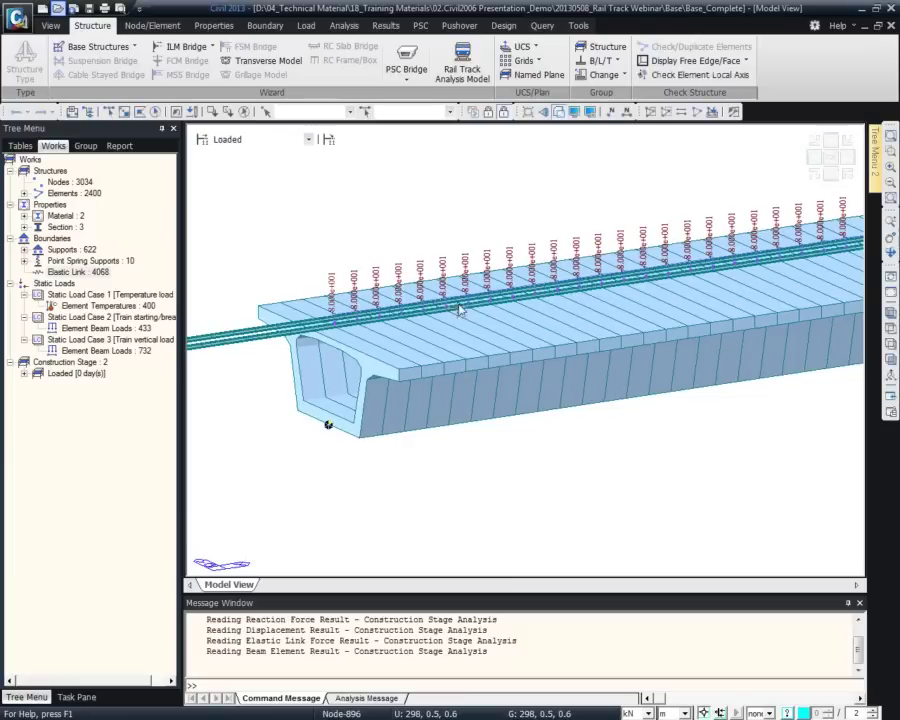
- Display the elastic links and switch the bridge model to front elevation
{"action": "left_click", "coordinate": [78, 272]}
{"action": "right_click", "coordinate": [78, 272]}
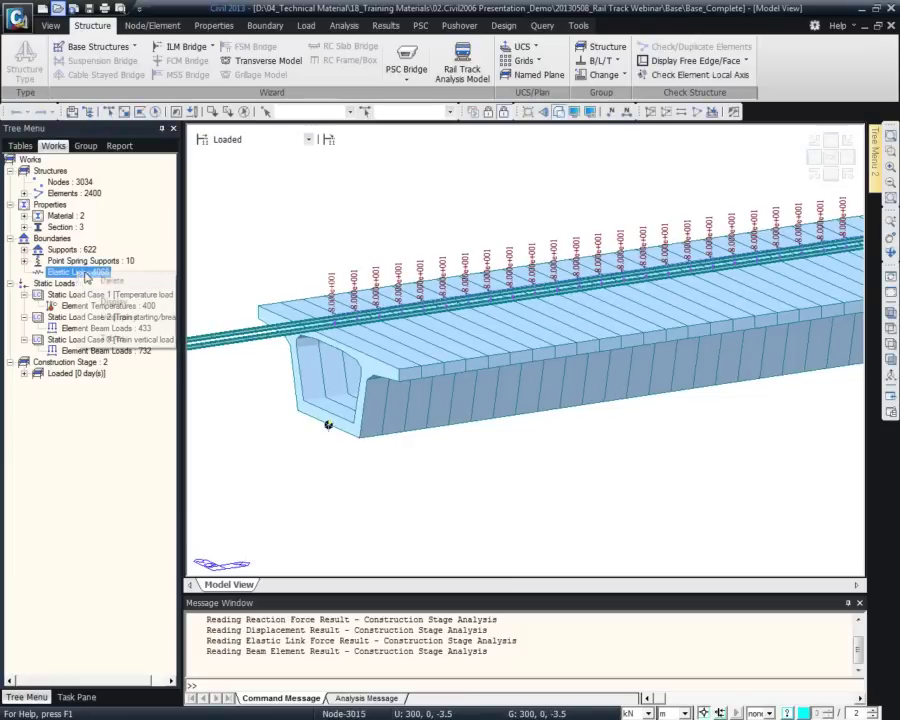
{"action": "left_click", "coordinate": [110, 301]}
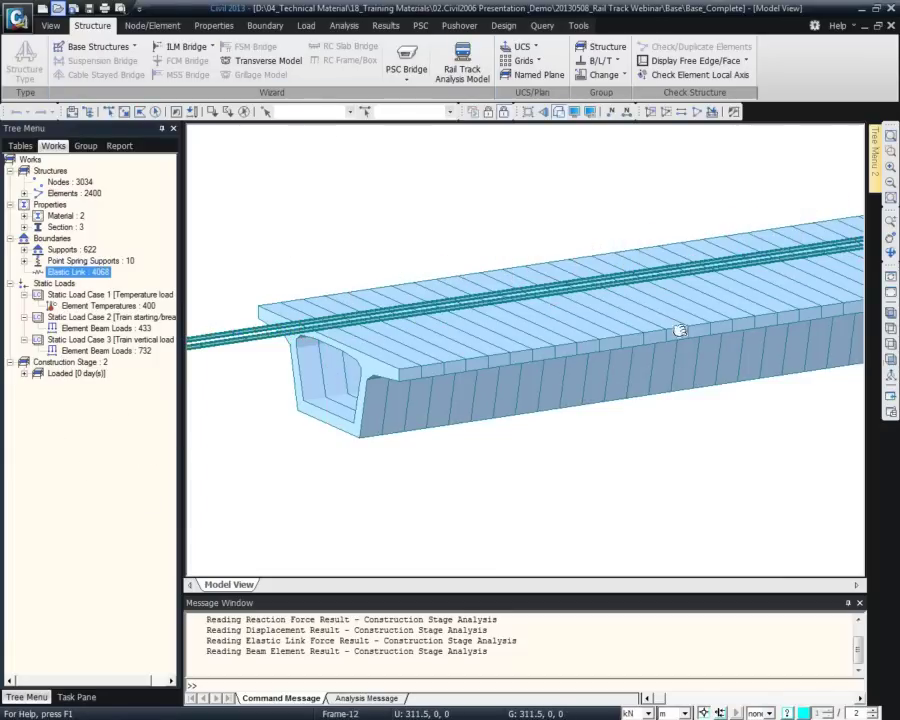
{"action": "middle_click_drag", "start_coordinate": [679, 330], "coordinate": [600, 320]}
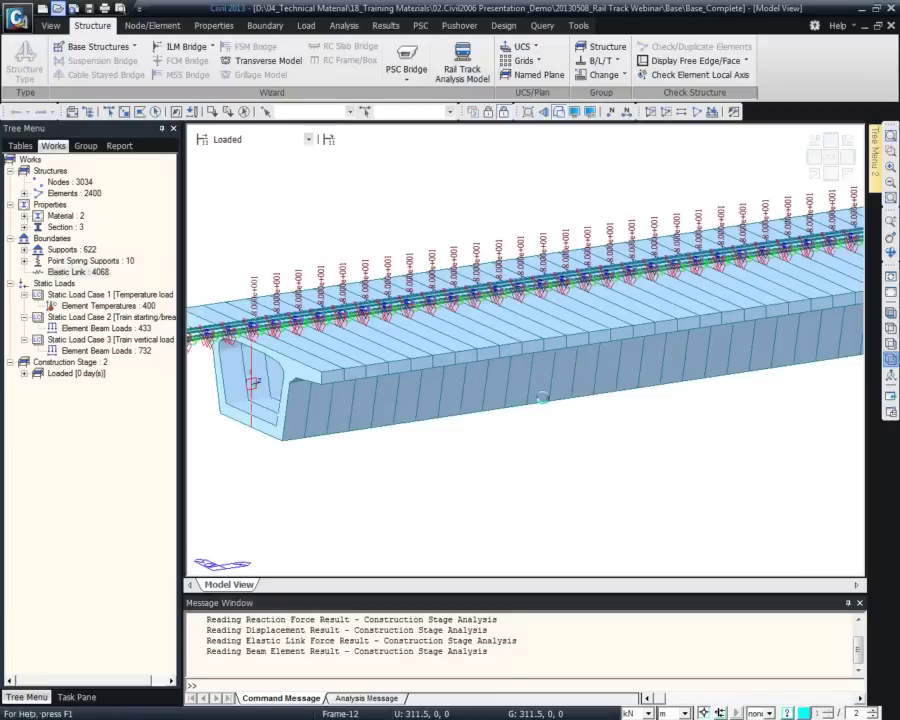
{"action": "left_click", "coordinate": [575, 111]}
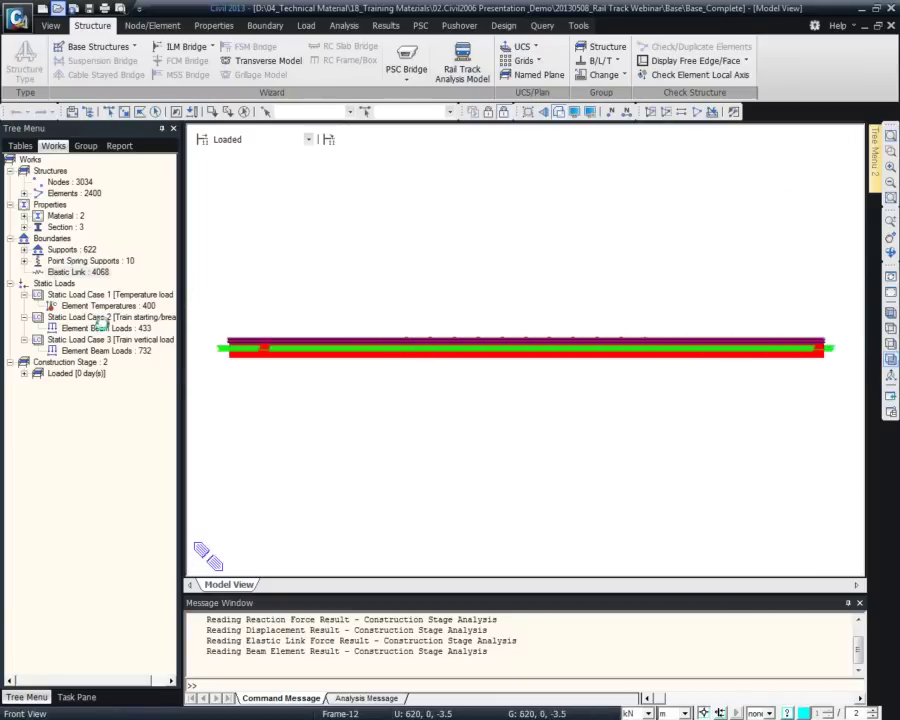
- Hide the elastic links and the Element Beam Loads from the view
{"action": "right_click", "coordinate": [105, 272]}
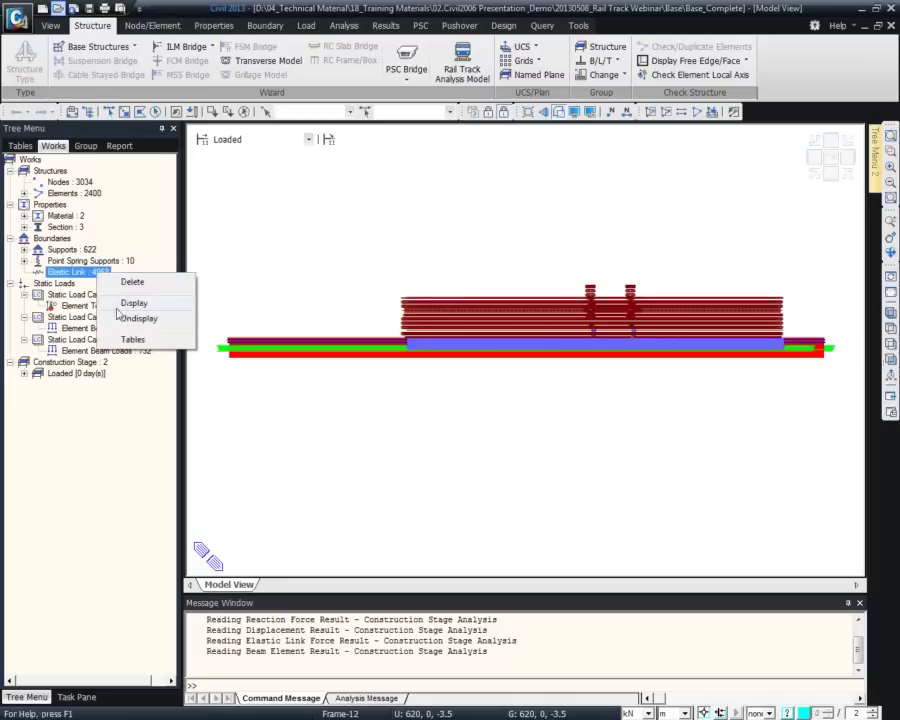
{"action": "left_click", "coordinate": [118, 316]}
{"action": "left_click", "coordinate": [80, 352]}
{"action": "right_click", "coordinate": [79, 356]}
{"action": "left_click", "coordinate": [96, 398]}
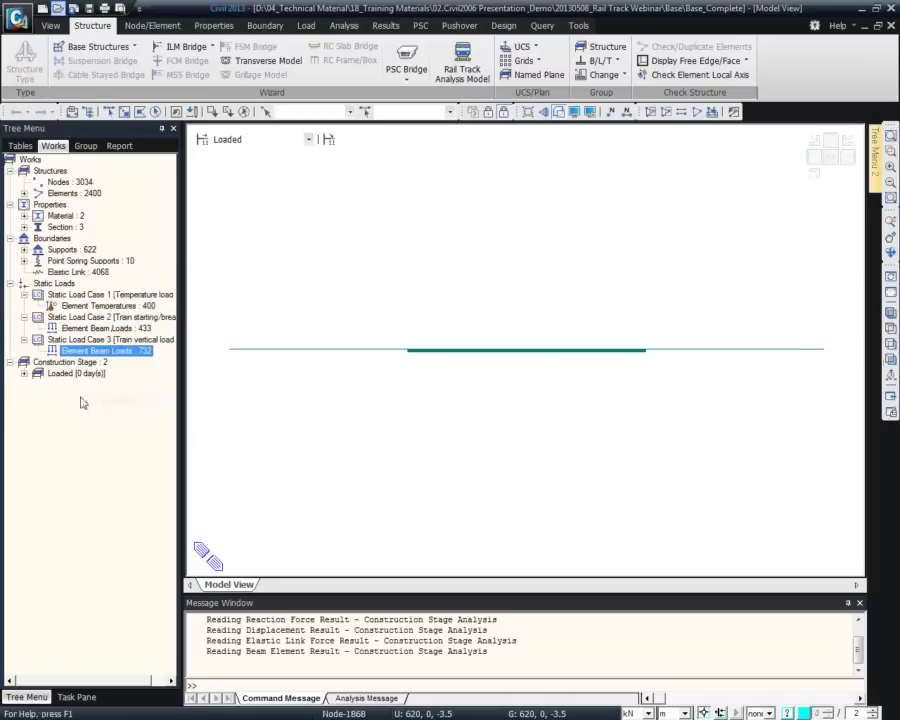
- Display the Type 1 [111111] supports and zoom in on the track's left end deck
{"action": "double_click", "coordinate": [77, 250]}
{"action": "right_click", "coordinate": [88, 260]}
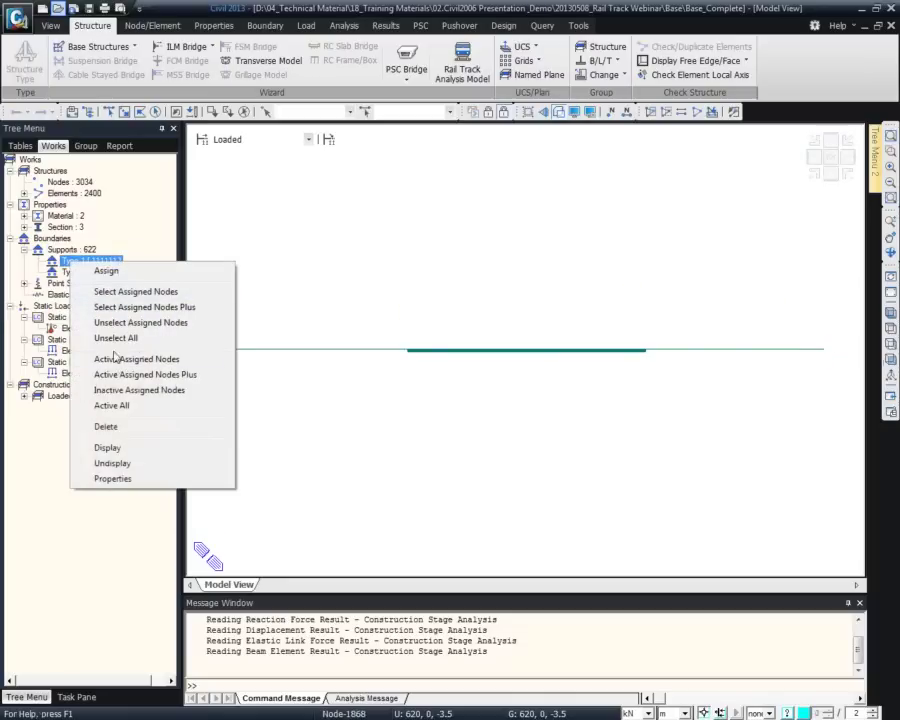
{"action": "left_click", "coordinate": [107, 448]}
{"action": "left_click", "coordinate": [888, 151]}
{"action": "left_click_drag", "start_coordinate": [390, 321], "coordinate": [482, 386]}
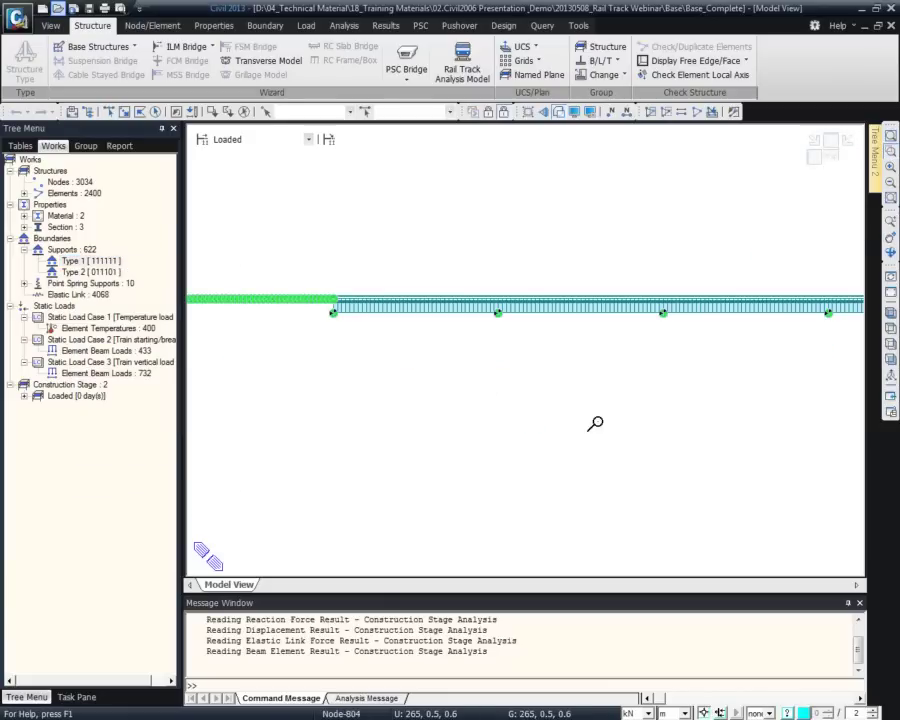
{"action": "left_click_drag", "start_coordinate": [472, 271], "coordinate": [545, 377]}
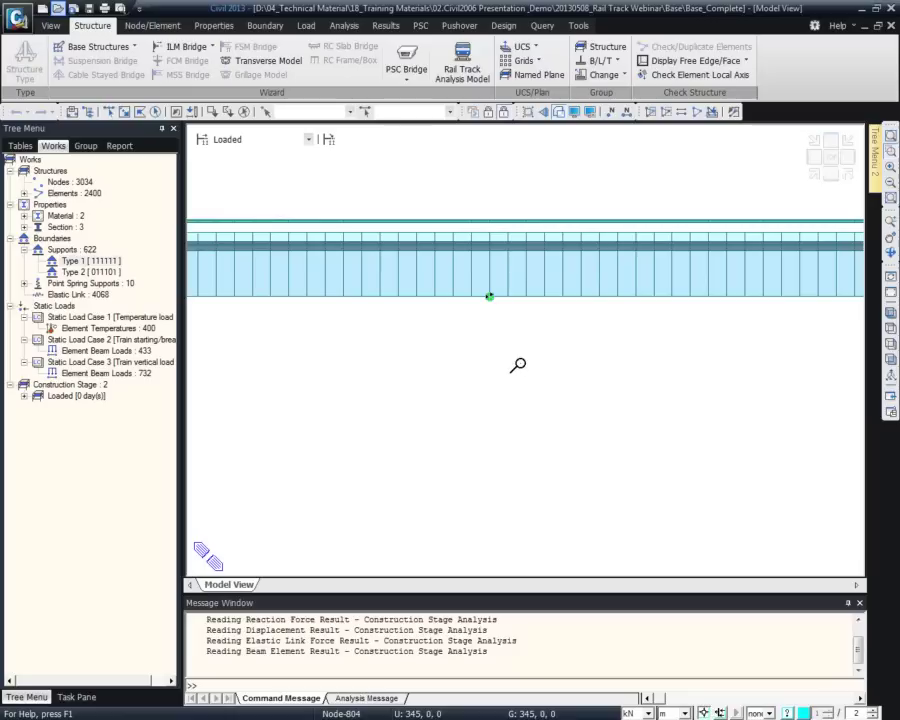
- Window-select elements 3016 and 3017 at the deck
{"action": "left_click", "coordinate": [123, 111]}
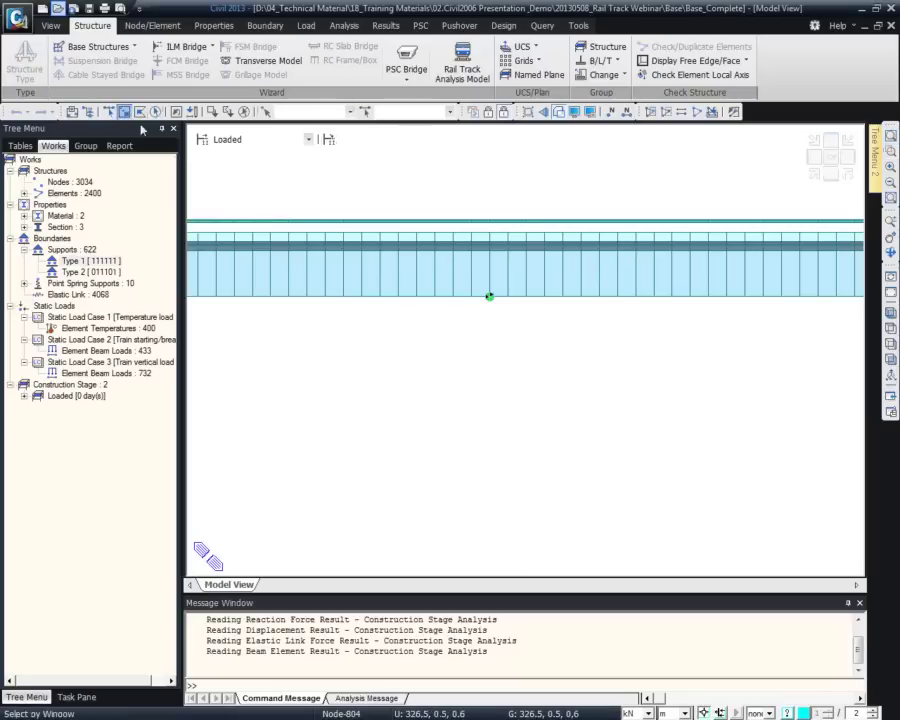
{"action": "left_click_drag", "start_coordinate": [482, 229], "coordinate": [502, 323]}
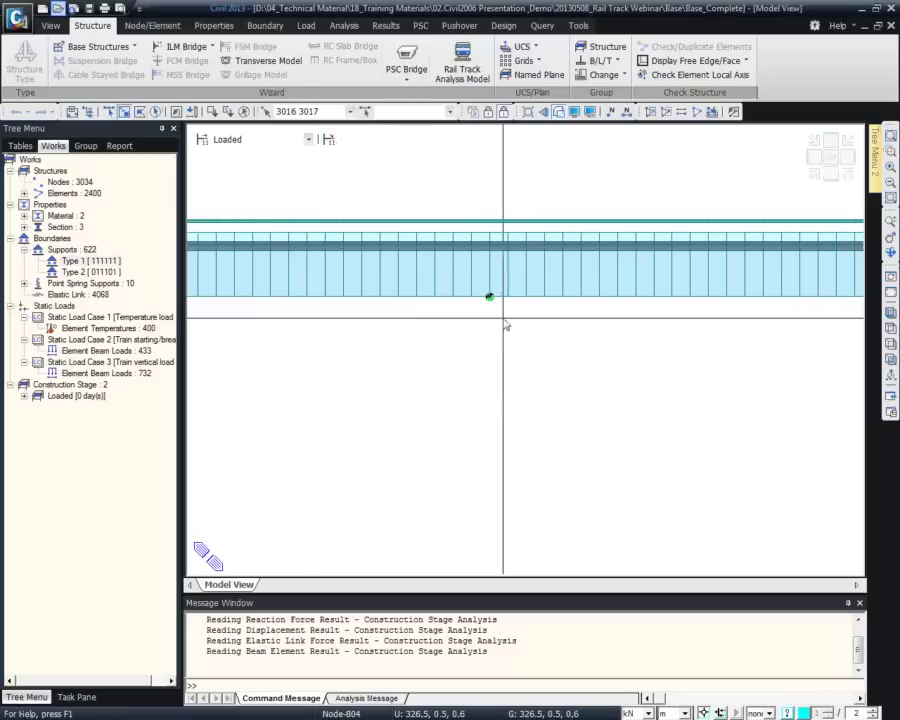
{"action": "left_click", "coordinate": [328, 112]}
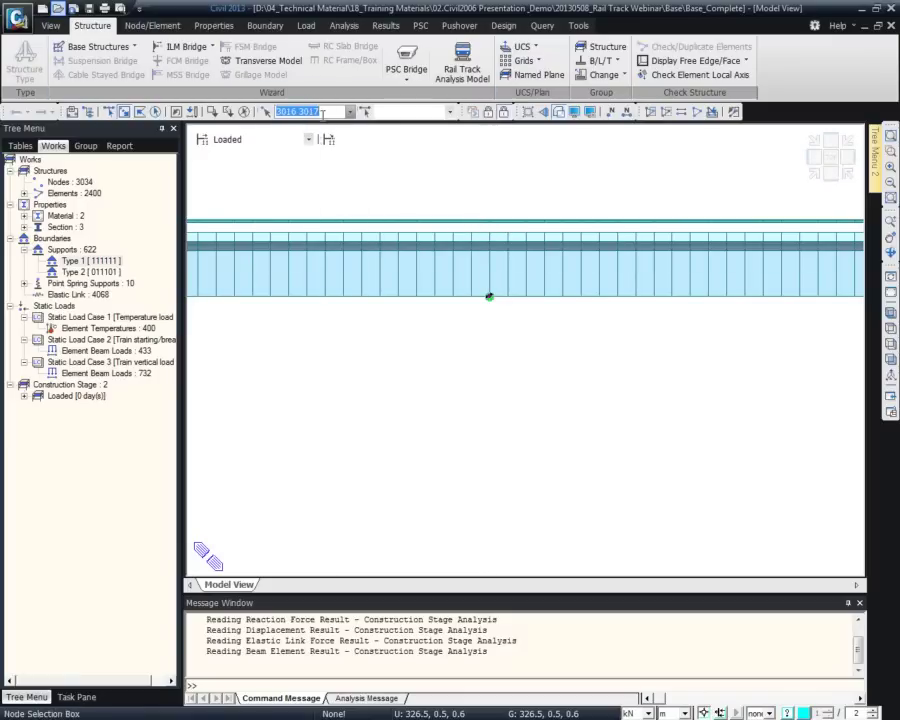
{"action": "key", "text": "End"}
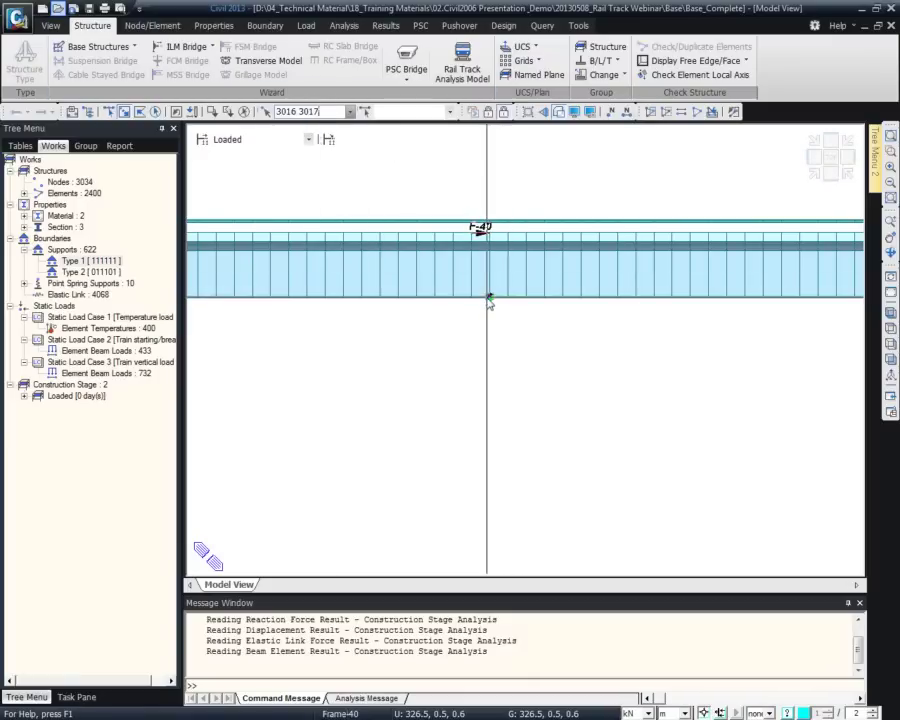
{"action": "left_click", "coordinate": [489, 297]}
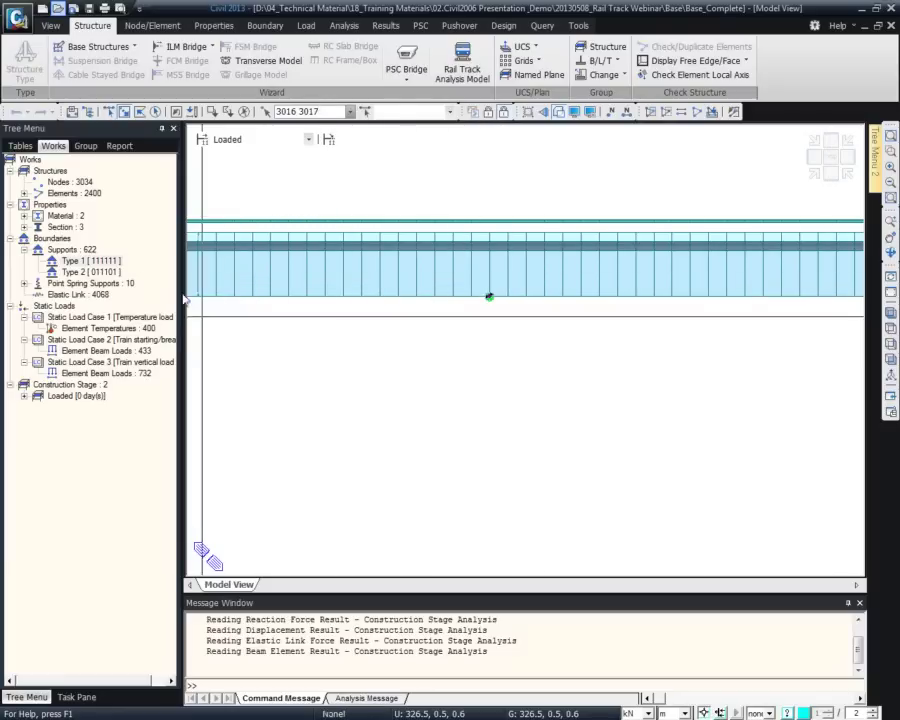
- Select the Type 1 and Type 2 support nodes, then clear the selection and pan the view
{"action": "left_click", "coordinate": [101, 262]}
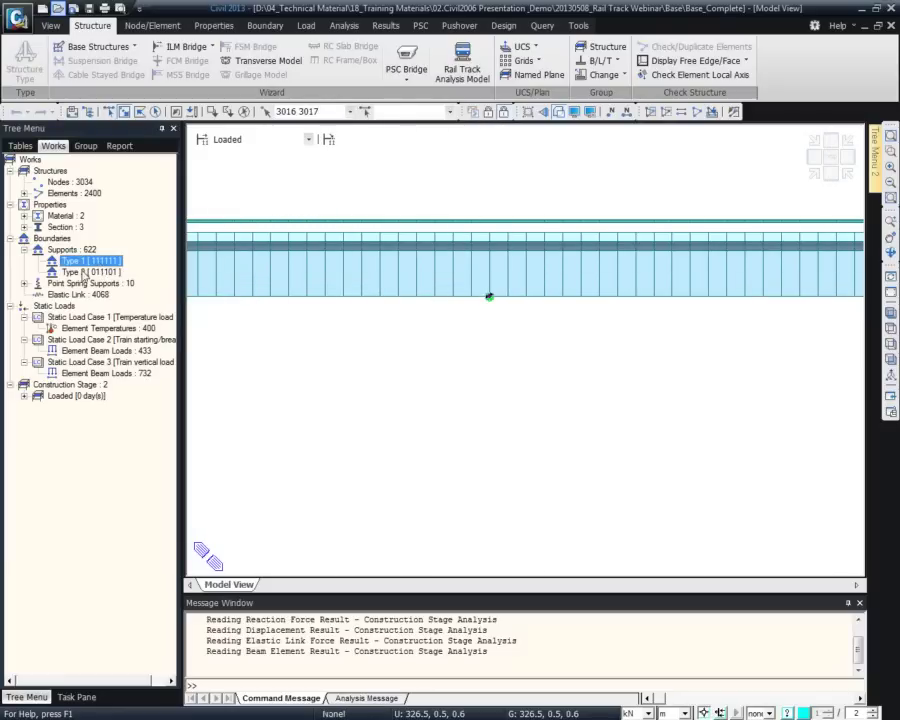
{"action": "left_click", "coordinate": [84, 272]}
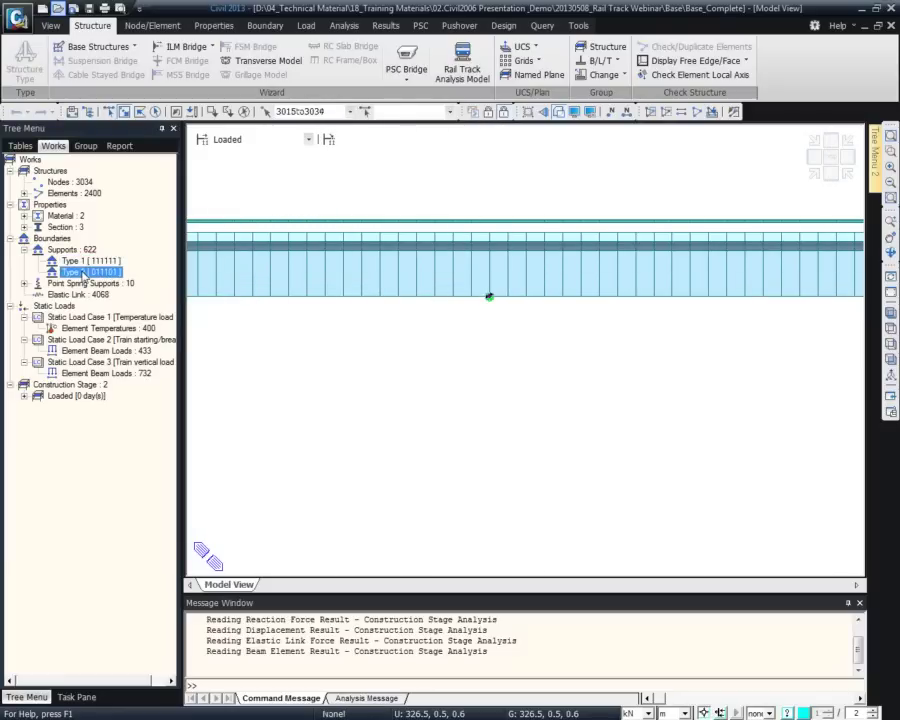
{"action": "left_click", "coordinate": [228, 111]}
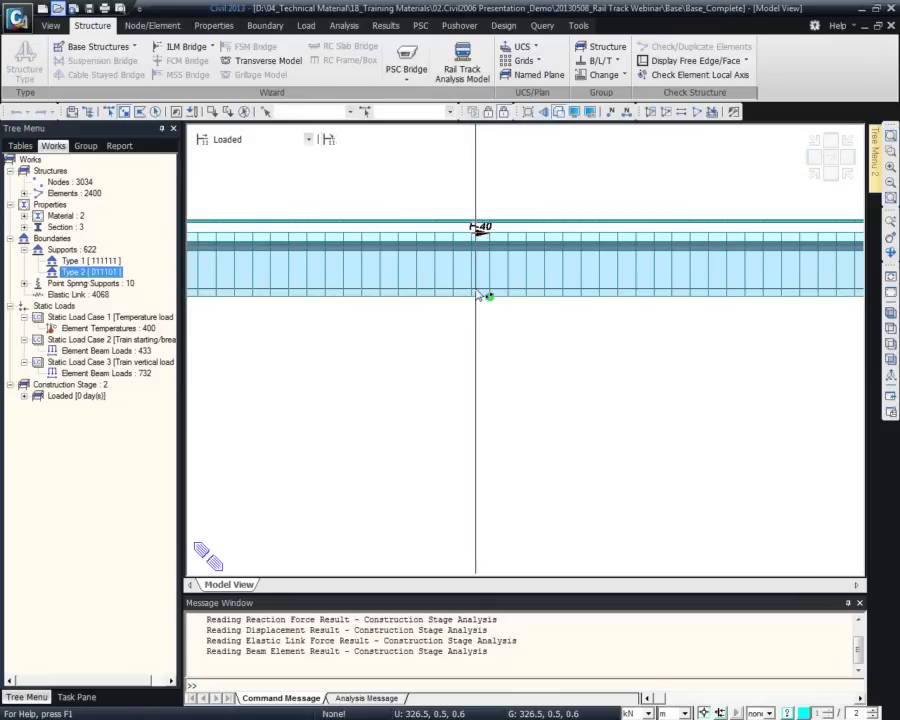
{"action": "middle_click_drag", "start_coordinate": [400, 348], "coordinate": [407, 388]}
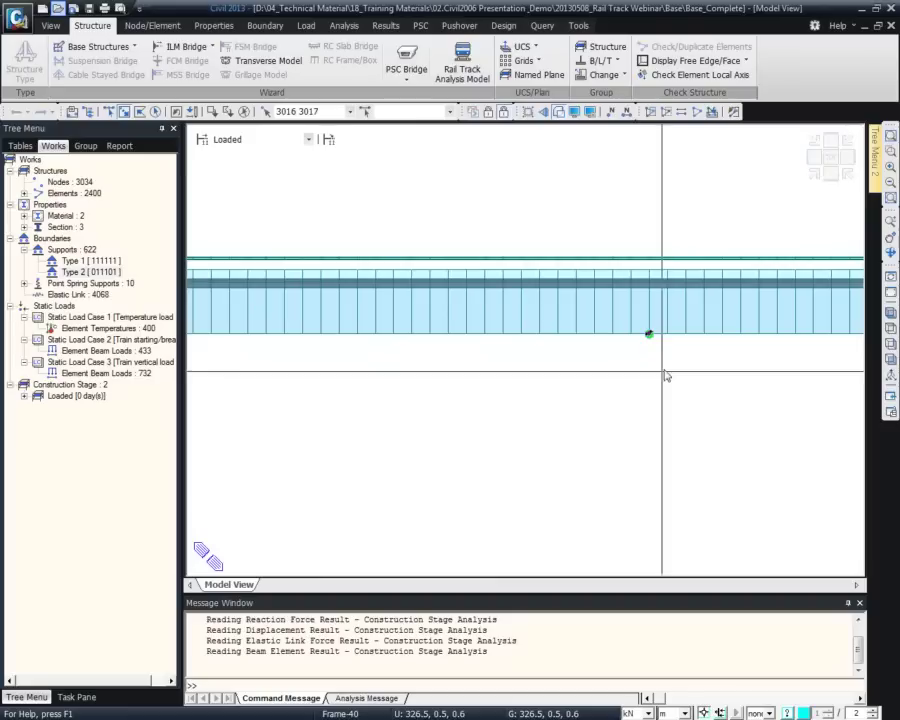
{"action": "left_click", "coordinate": [650, 335]}
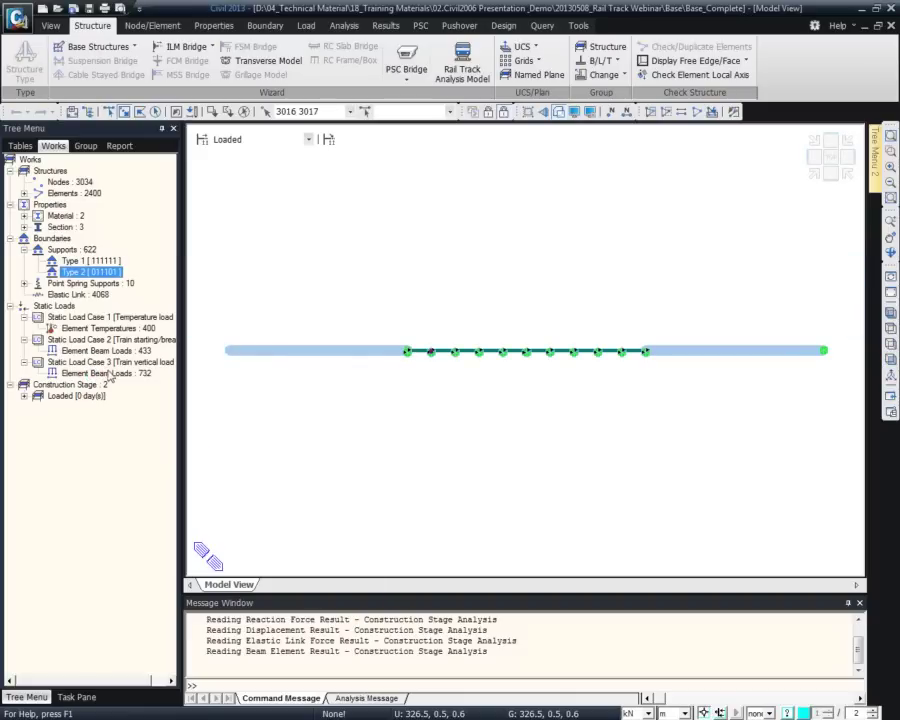
- Redisplay the Element Beam Loads and switch to Total Commander
{"action": "right_click", "coordinate": [110, 373]}
{"action": "left_click", "coordinate": [142, 398]}
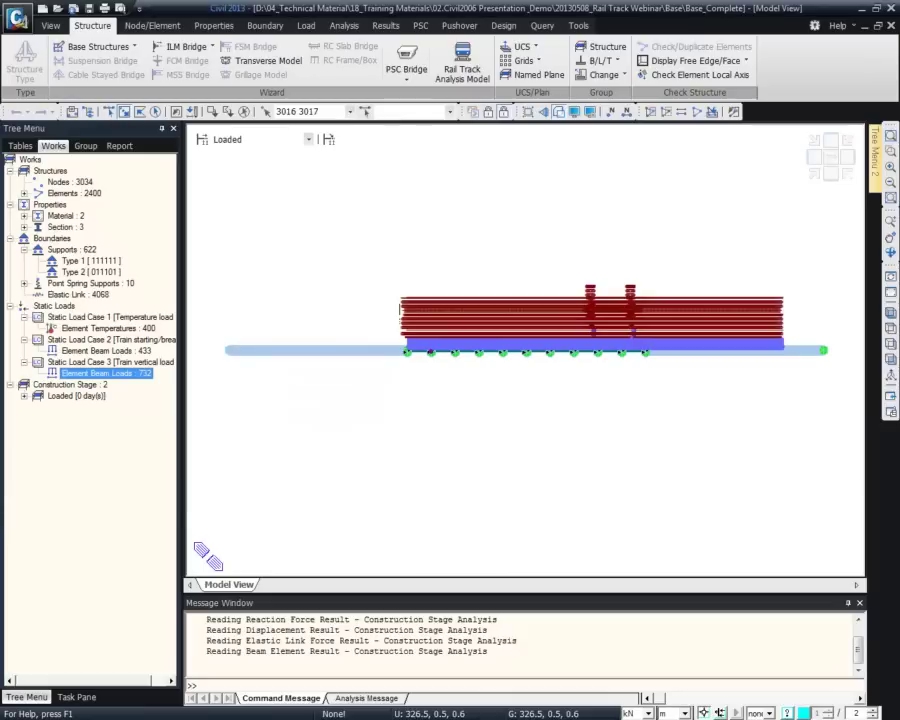
{"action": "key", "text": "alt+Tab"}
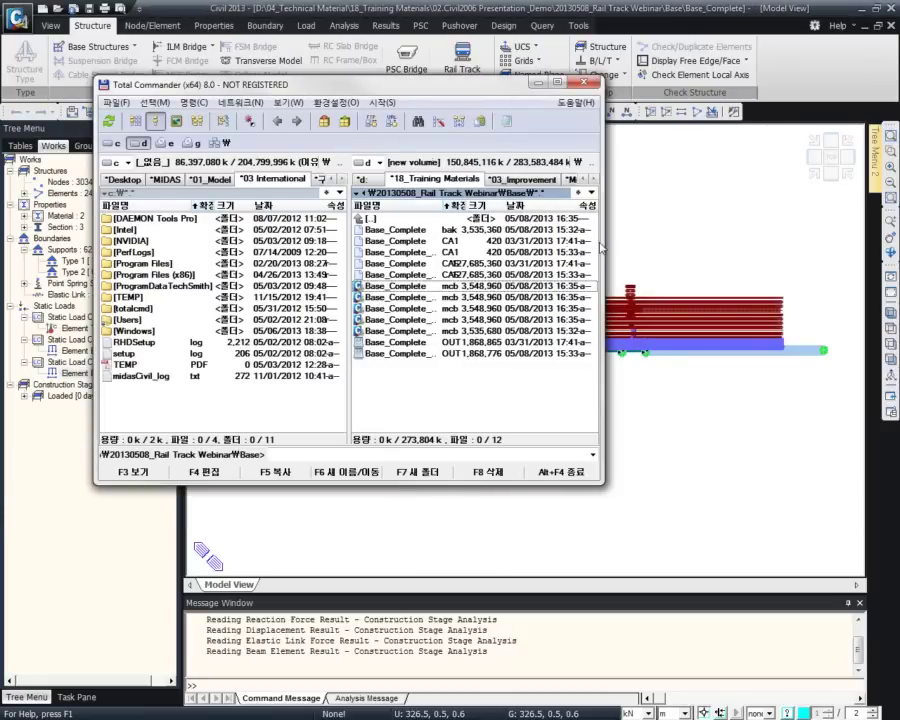
- Widen Total Commander and open Base_Complete_Mov1.mcb in midas Civil
{"action": "left_click_drag", "start_coordinate": [603, 241], "coordinate": [734, 241]}
{"action": "left_click_drag", "start_coordinate": [487, 299], "coordinate": [510, 13]}
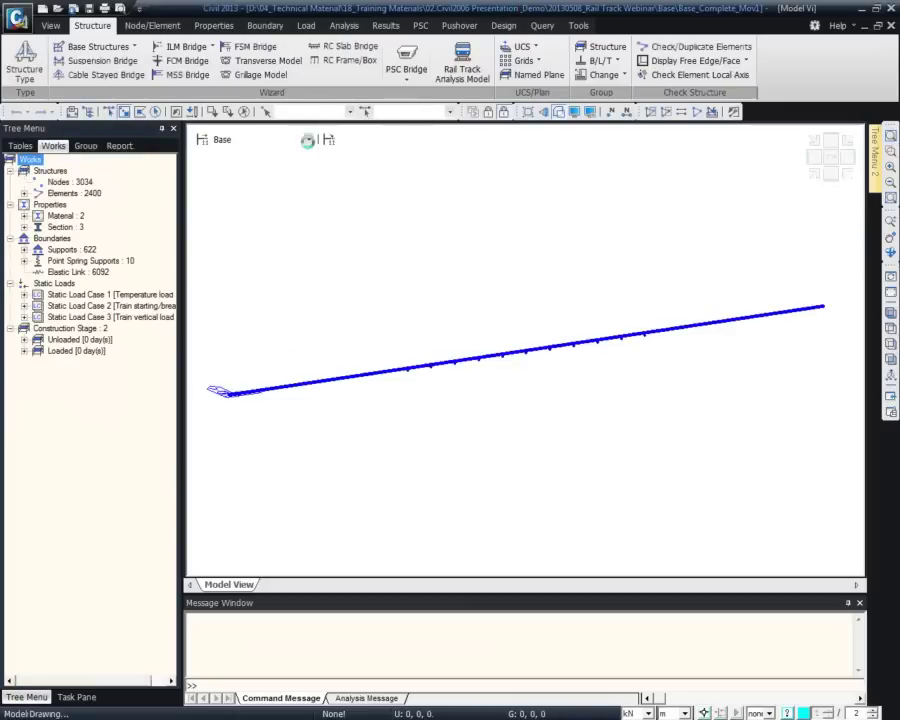
- Set the Loaded stage and display the Static Load Case 3 train vertical beam loads
{"action": "left_click", "coordinate": [256, 145]}
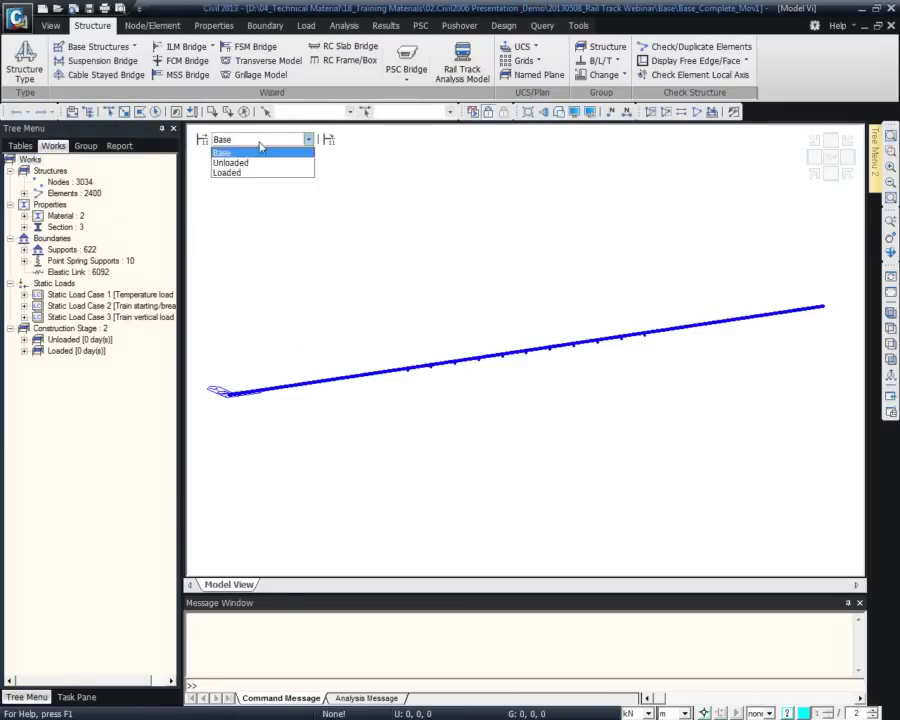
{"action": "left_click", "coordinate": [249, 172]}
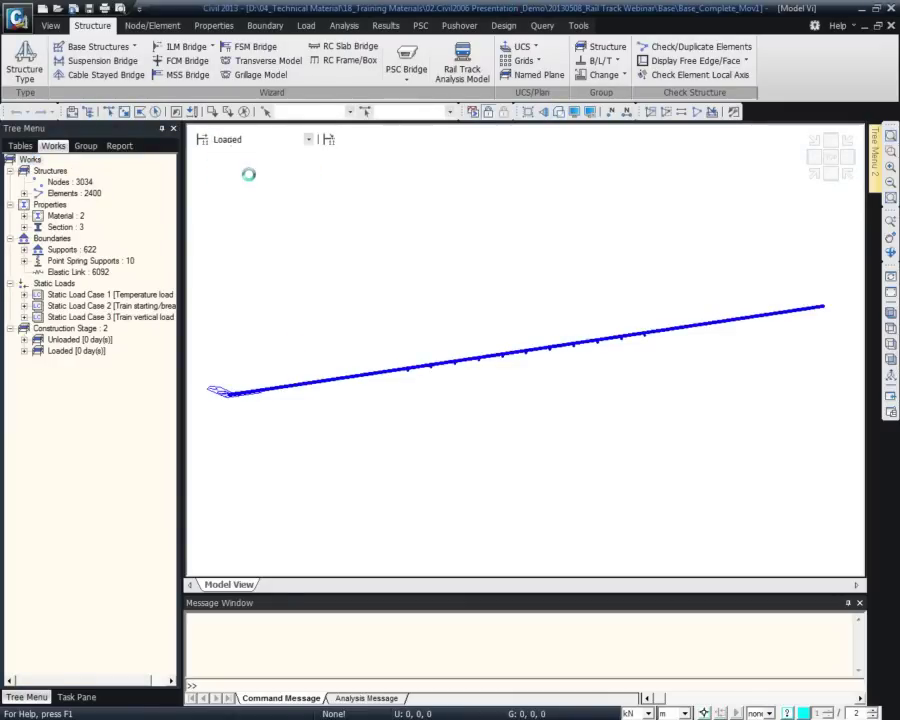
{"action": "left_click", "coordinate": [66, 317]}
{"action": "left_click", "coordinate": [24, 317]}
{"action": "right_click", "coordinate": [72, 328]}
{"action": "left_click", "coordinate": [97, 357]}
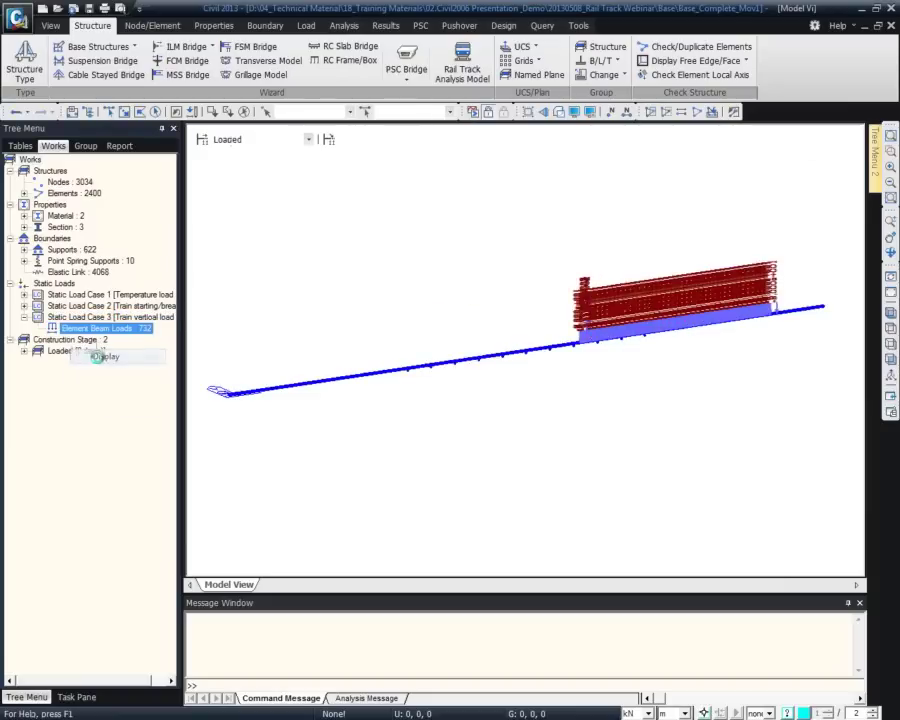
- View the model in front elevation and zoom in to read the -80 train loads
{"action": "left_click", "coordinate": [890, 344]}
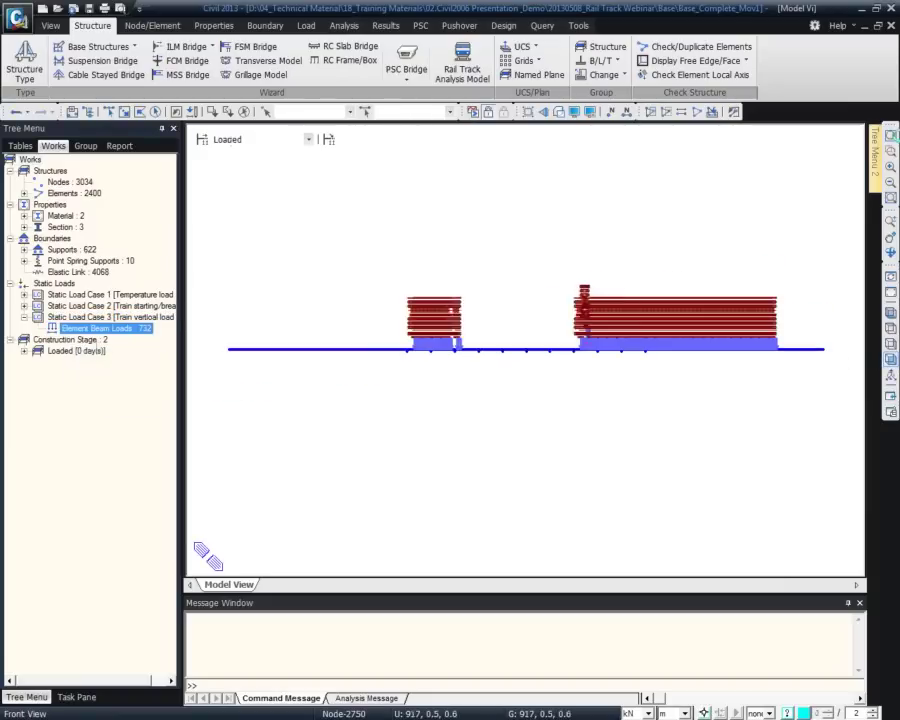
{"action": "left_click", "coordinate": [890, 151]}
{"action": "left_click_drag", "start_coordinate": [377, 305], "coordinate": [494, 411]}
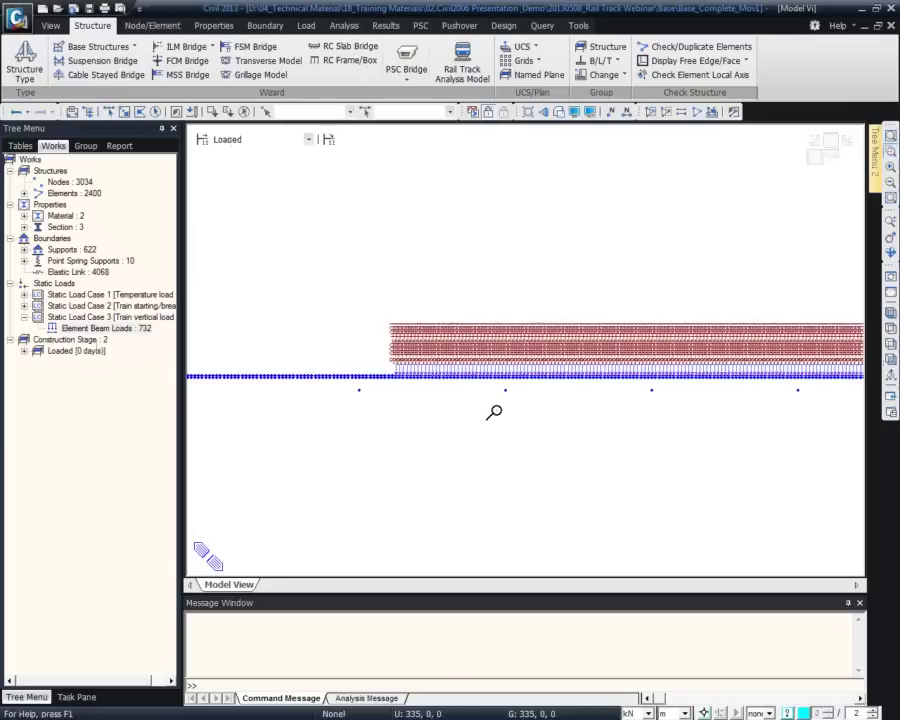
{"action": "left_click_drag", "start_coordinate": [319, 311], "coordinate": [514, 448]}
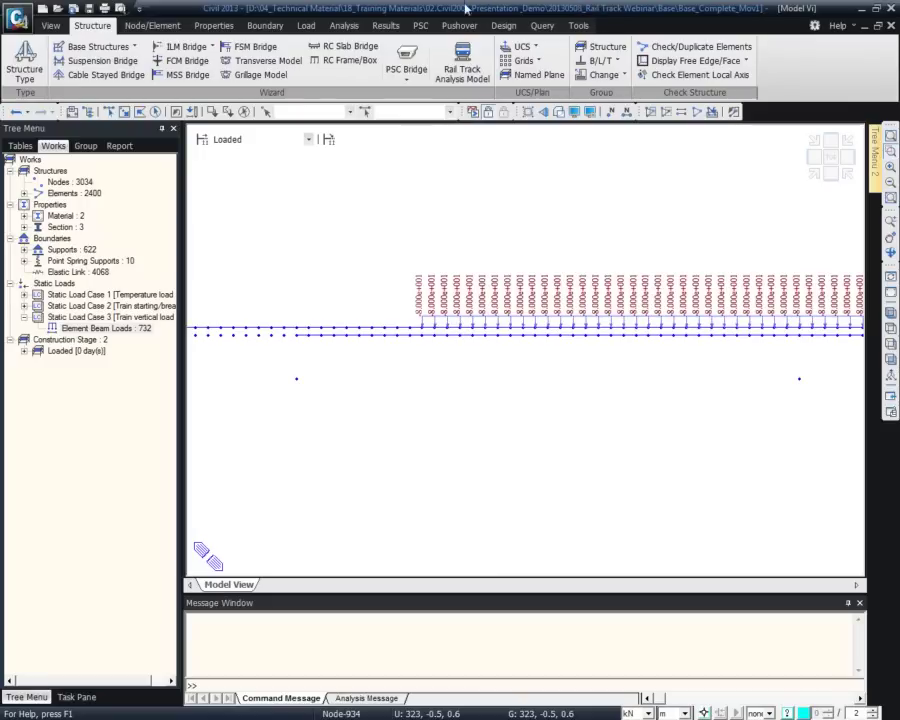
{"action": "left_click", "coordinate": [119, 379]}
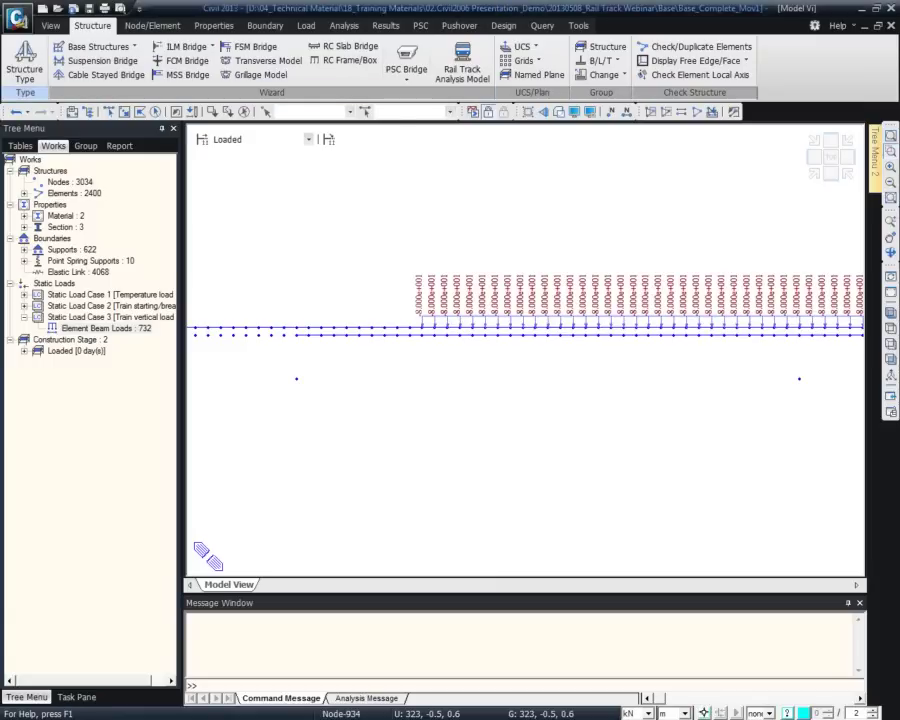
- Open Base_disp check_Complete.mcb from the Base_disp check folder in Total Commander
{"action": "key", "text": "alt+Tab"}
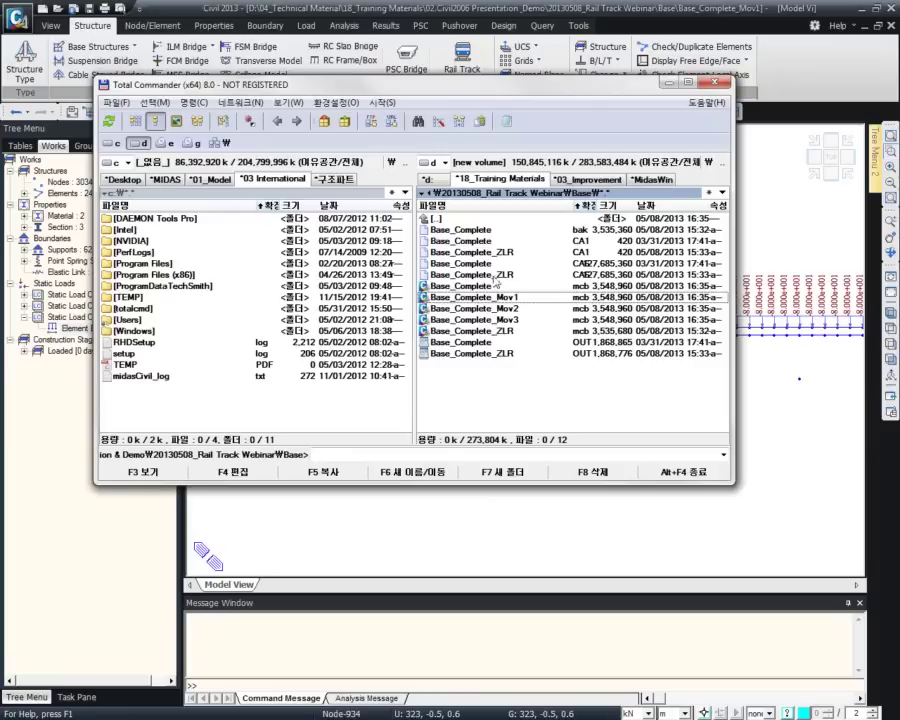
{"action": "key", "text": "BackSpace"}
{"action": "key", "text": "Up"}
{"action": "key", "text": "Return"}
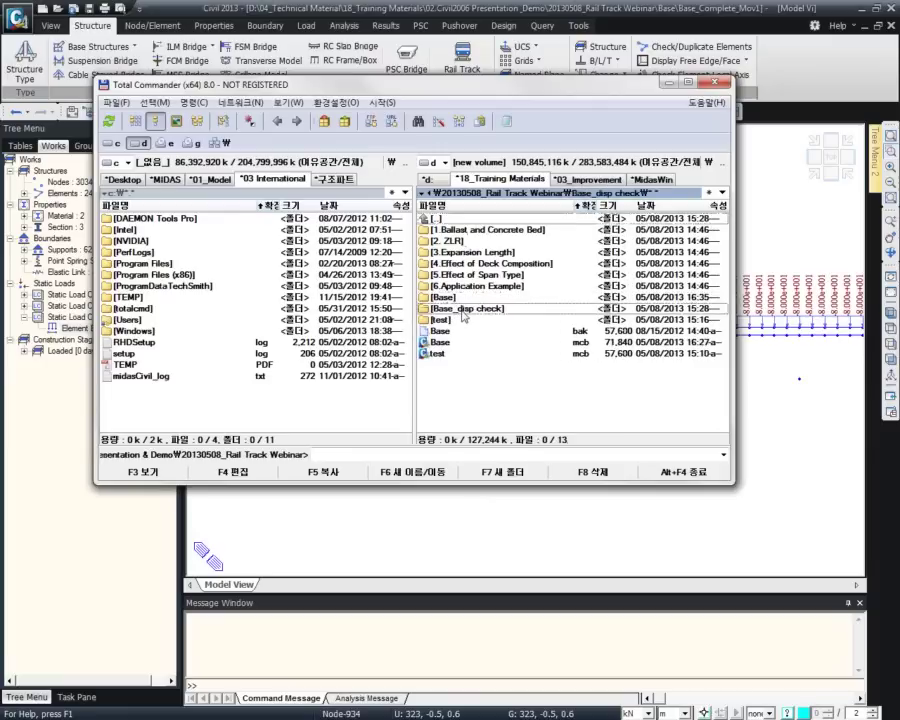
{"action": "double_click", "coordinate": [507, 342]}
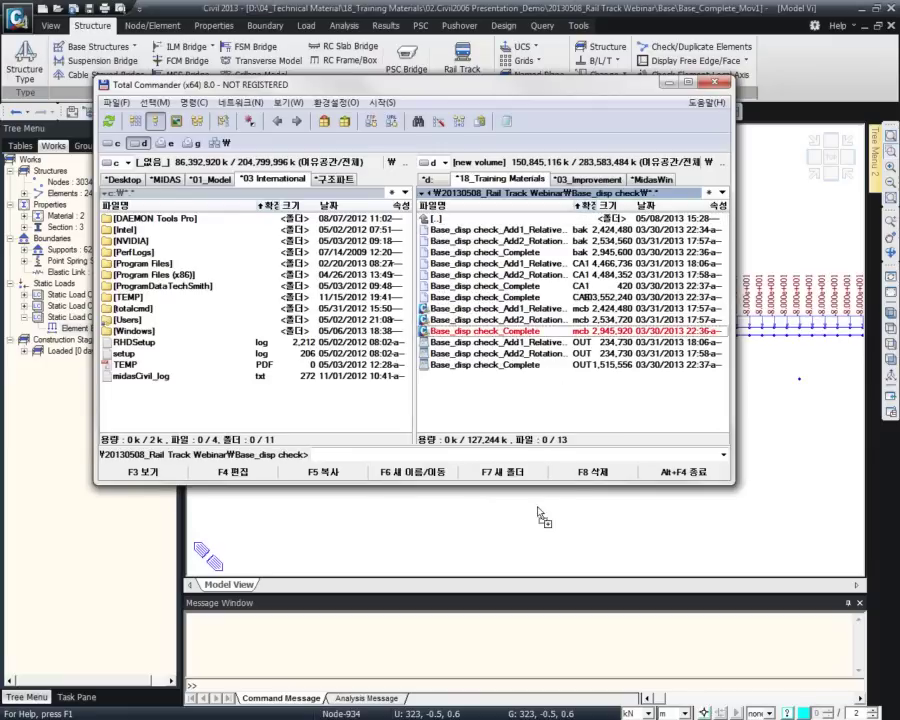
{"action": "left_click", "coordinate": [472, 14]}
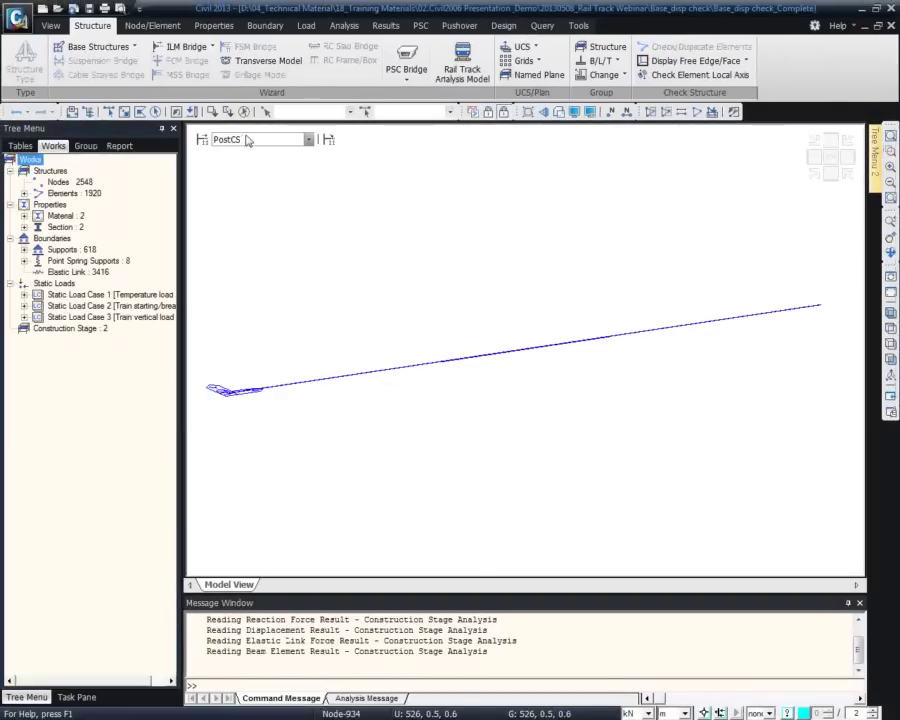
- Show front view, pin Tree Menu 2, set the Unloaded stage, and list the groups
{"action": "left_click", "coordinate": [887, 357]}
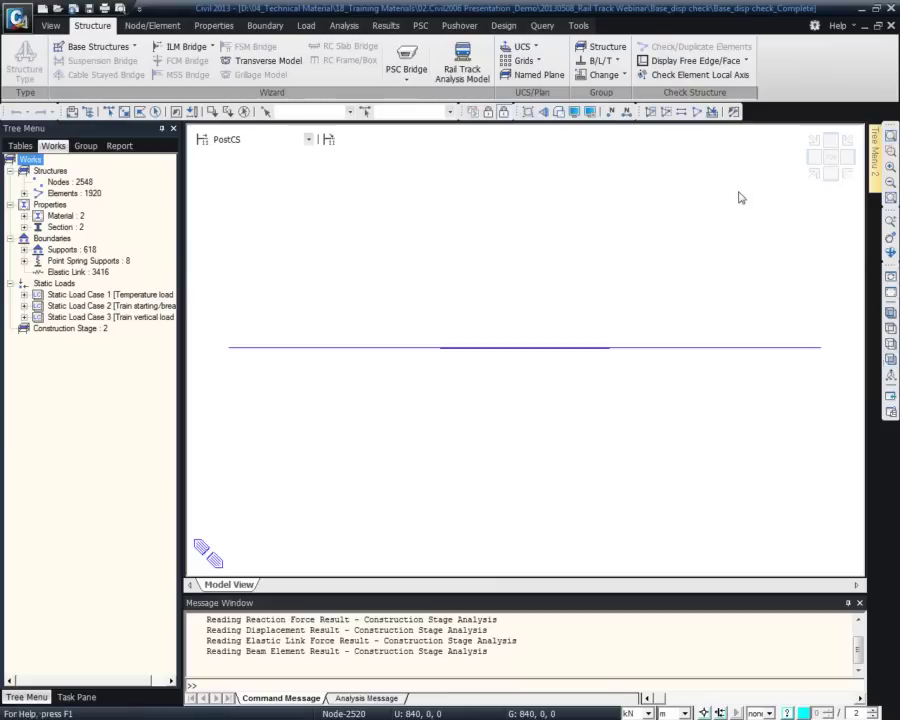
{"action": "mouse_move", "coordinate": [876, 169]}
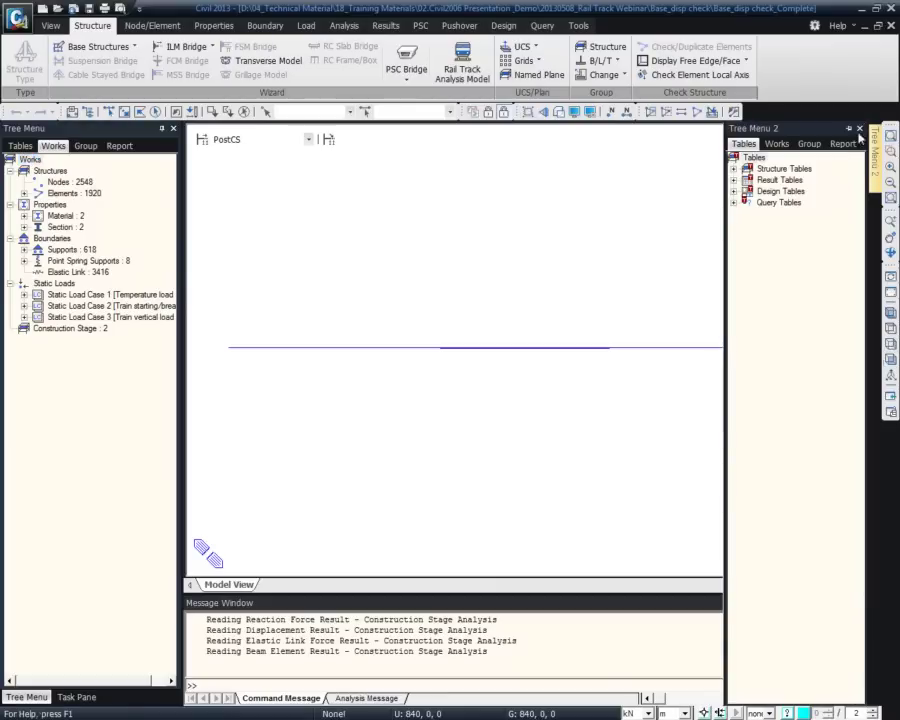
{"action": "left_click", "coordinate": [848, 128]}
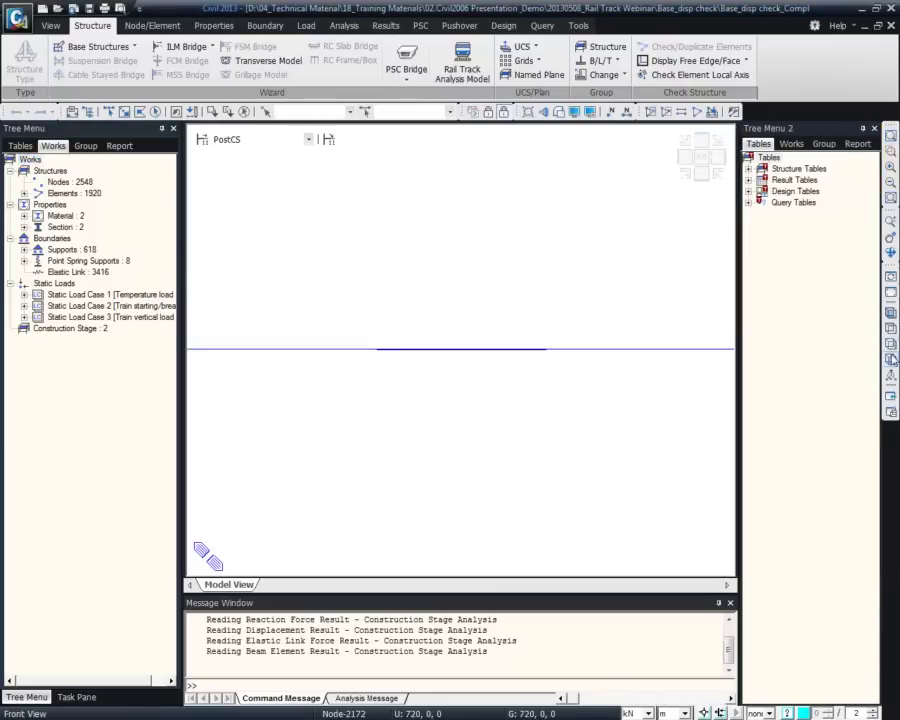
{"action": "left_click", "coordinate": [84, 372]}
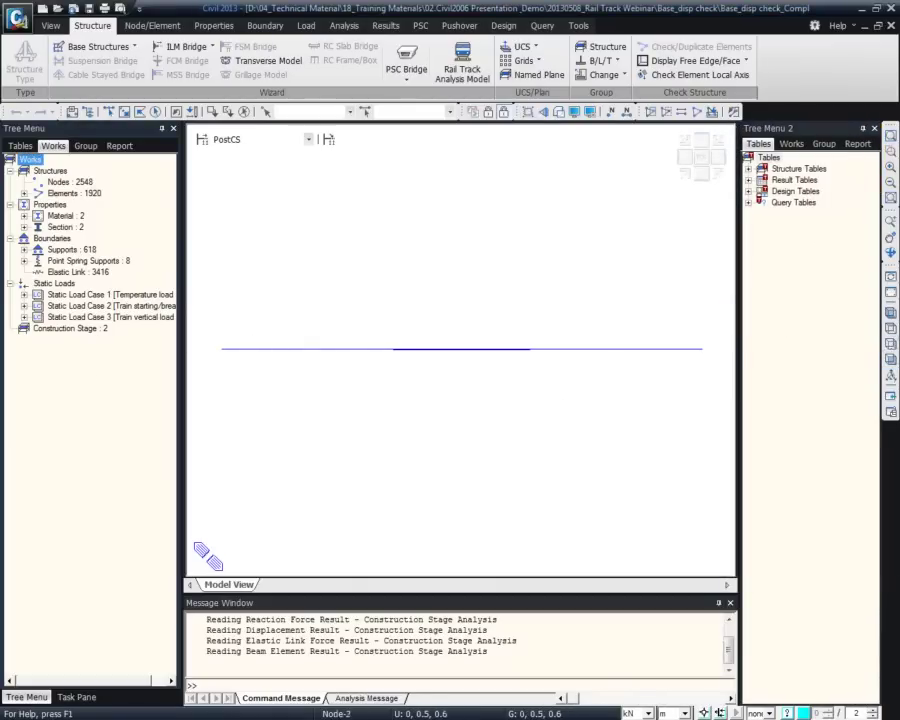
{"action": "left_click", "coordinate": [300, 139]}
{"action": "left_click", "coordinate": [293, 152]}
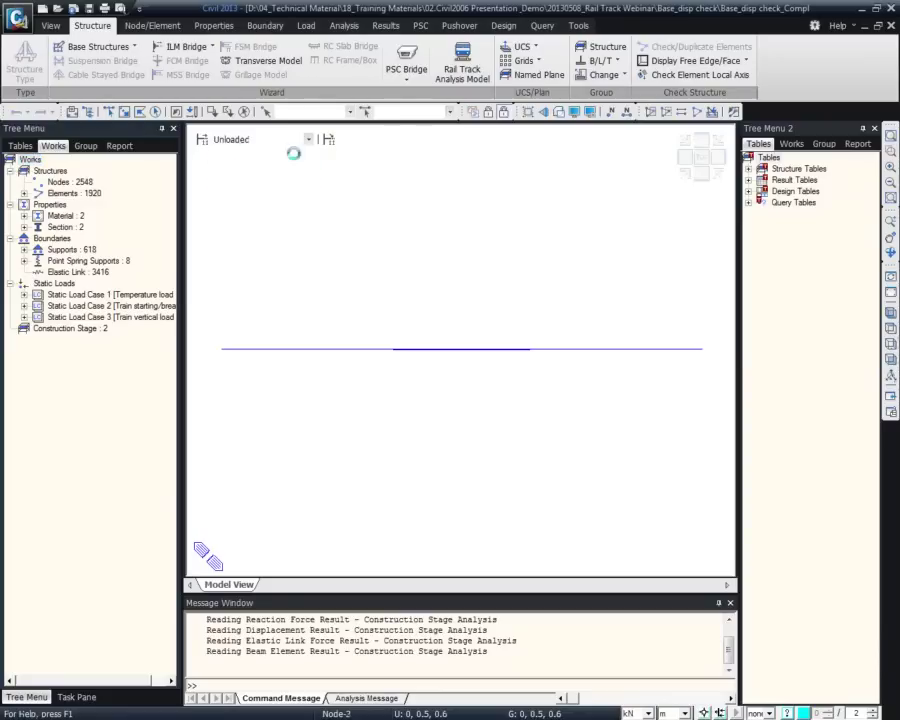
{"action": "left_click", "coordinate": [824, 144]}
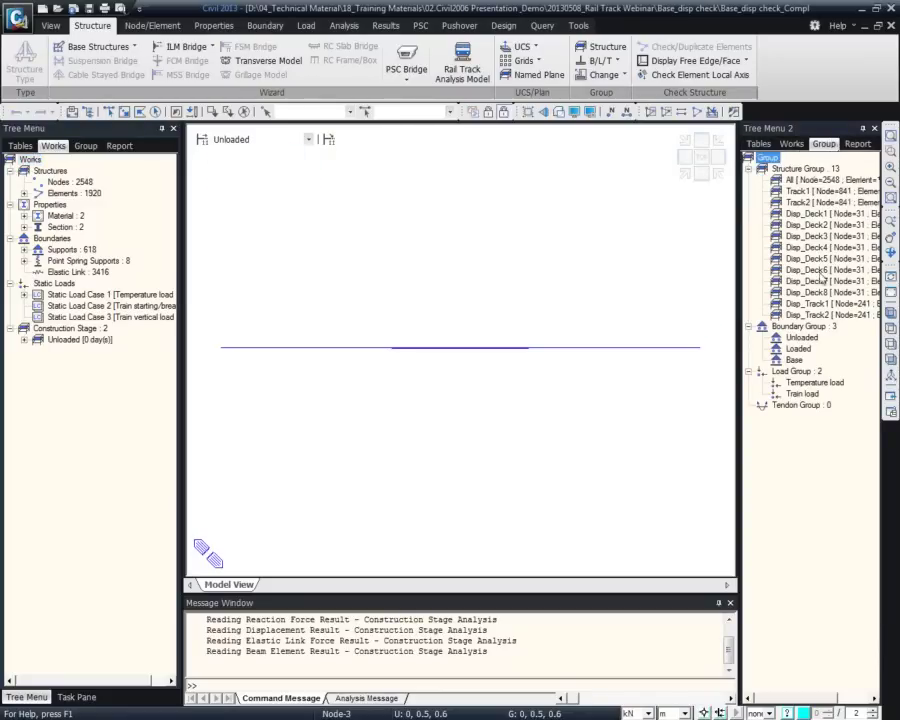
- Make only Track1 active and bring up the Beam Stresses Diagram settings
{"action": "right_click", "coordinate": [792, 190]}
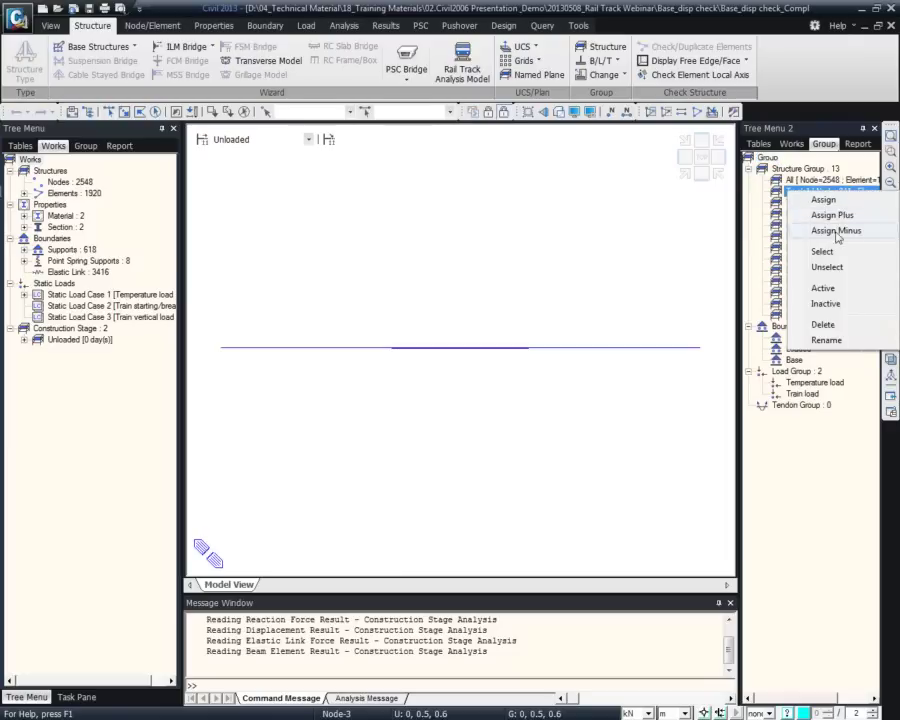
{"action": "left_click", "coordinate": [825, 289]}
{"action": "right_click", "coordinate": [346, 212]}
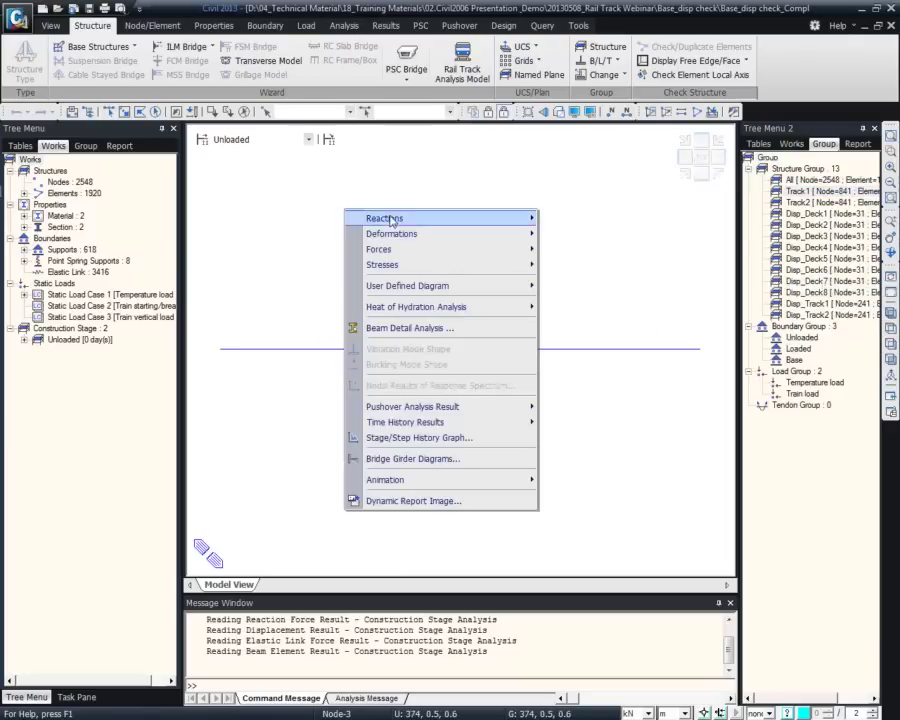
{"action": "mouse_move", "coordinate": [430, 264]}
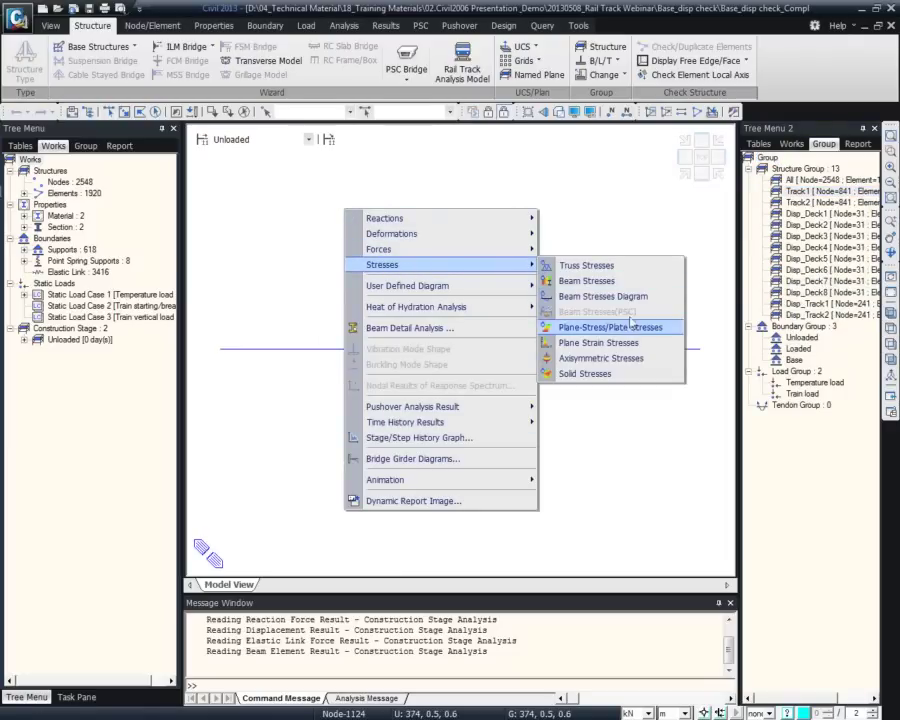
{"action": "left_click", "coordinate": [630, 295]}
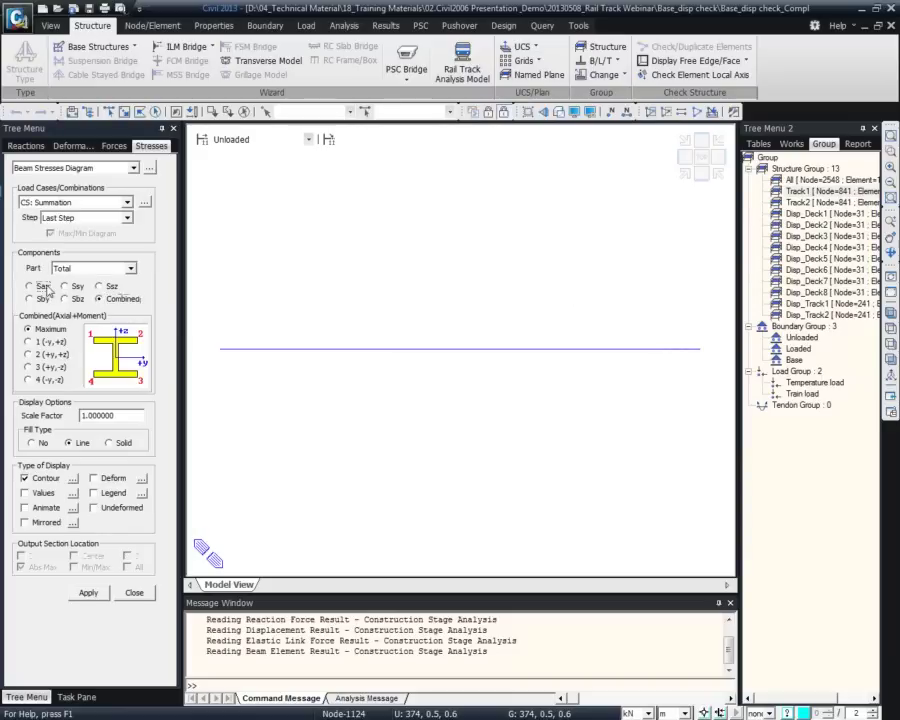
- Plot the Sax axial beam-stress contour with solid fill and a legend
{"action": "left_click", "coordinate": [107, 494]}
{"action": "left_click", "coordinate": [128, 592]}
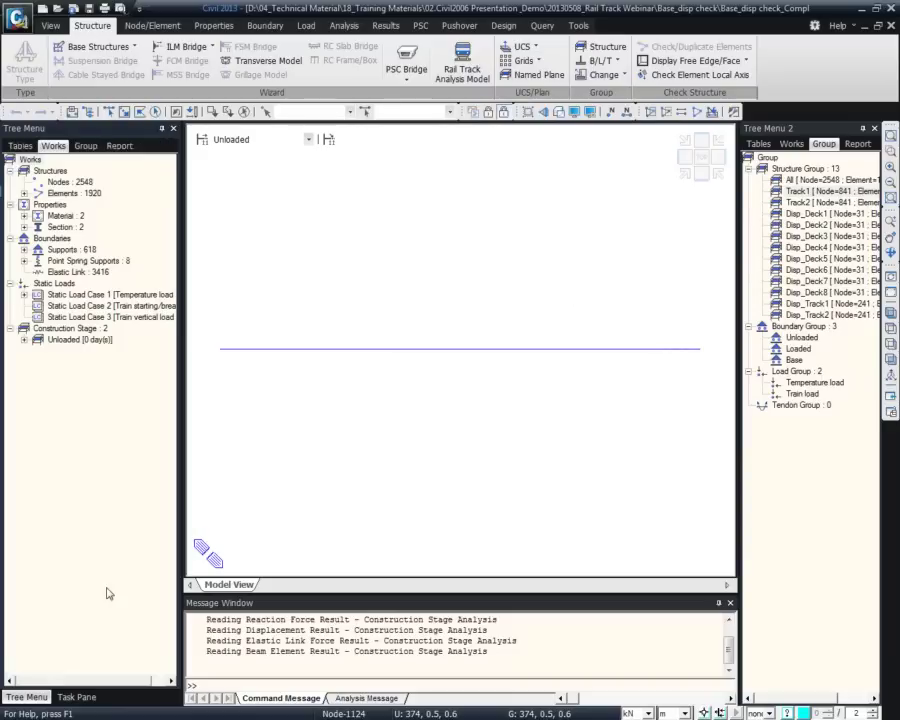
{"action": "left_click", "coordinate": [97, 122]}
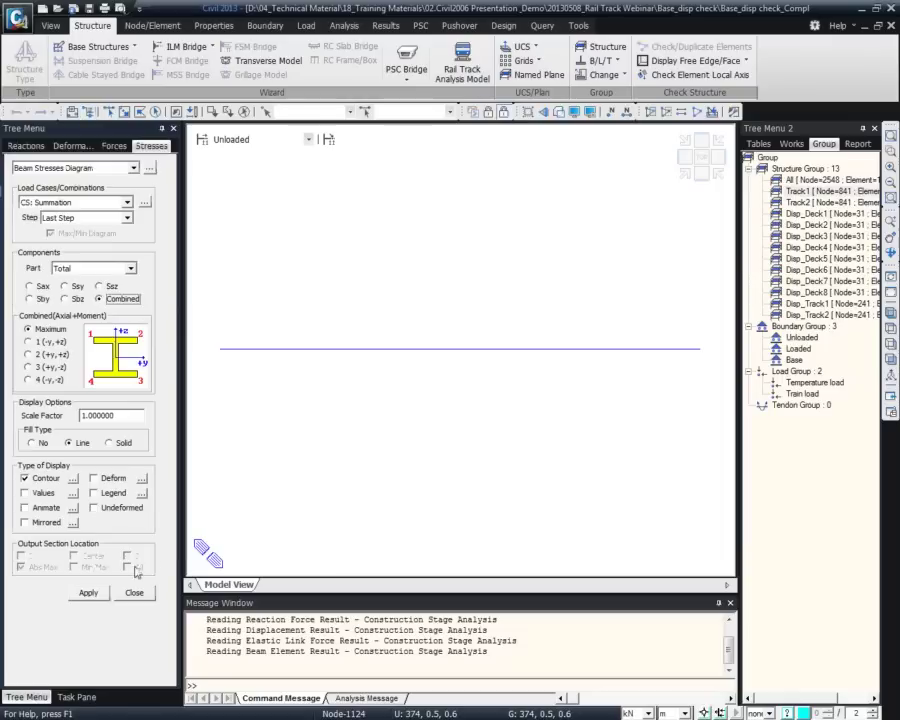
{"action": "left_click", "coordinate": [110, 493]}
{"action": "left_click", "coordinate": [109, 442]}
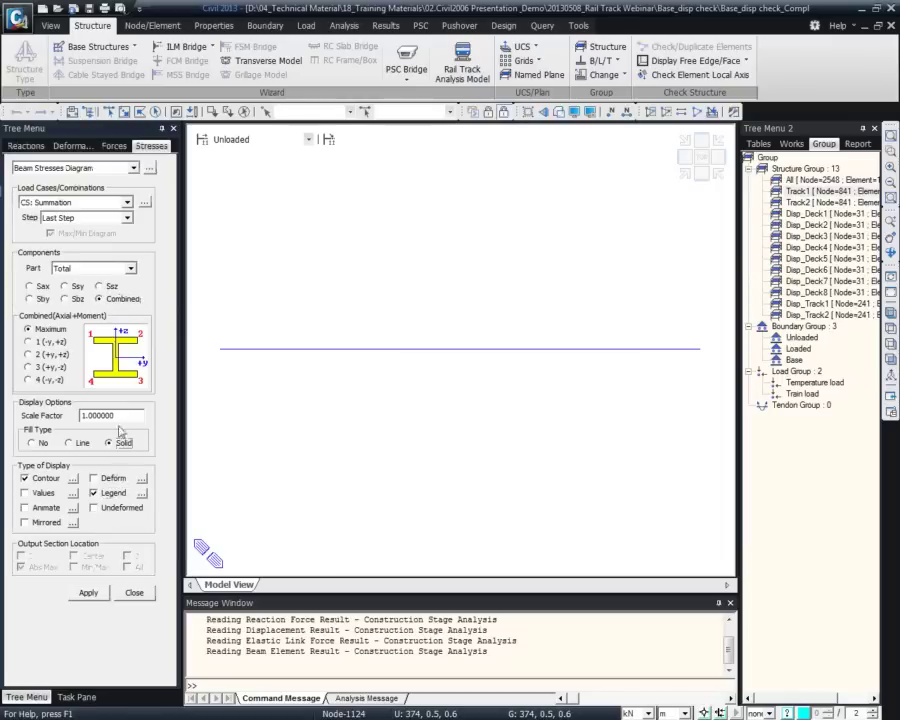
{"action": "left_click", "coordinate": [44, 287]}
{"action": "left_click", "coordinate": [88, 593]}
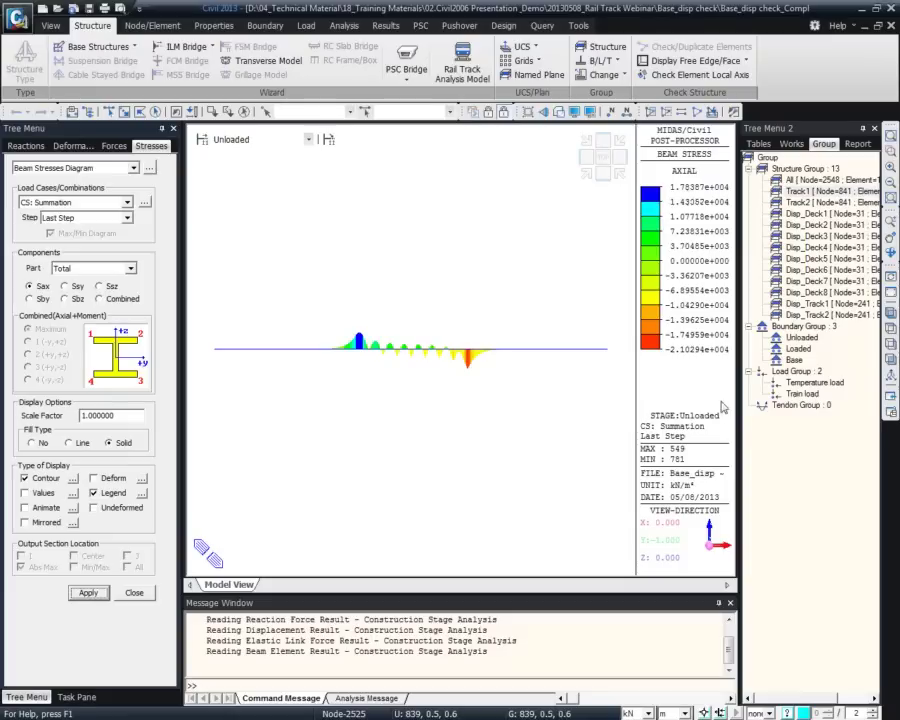
- Switch to the Loaded stage, reactivate only Track1, and redraw its Sax stress contour
{"action": "left_click", "coordinate": [810, 191]}
{"action": "left_click", "coordinate": [230, 140]}
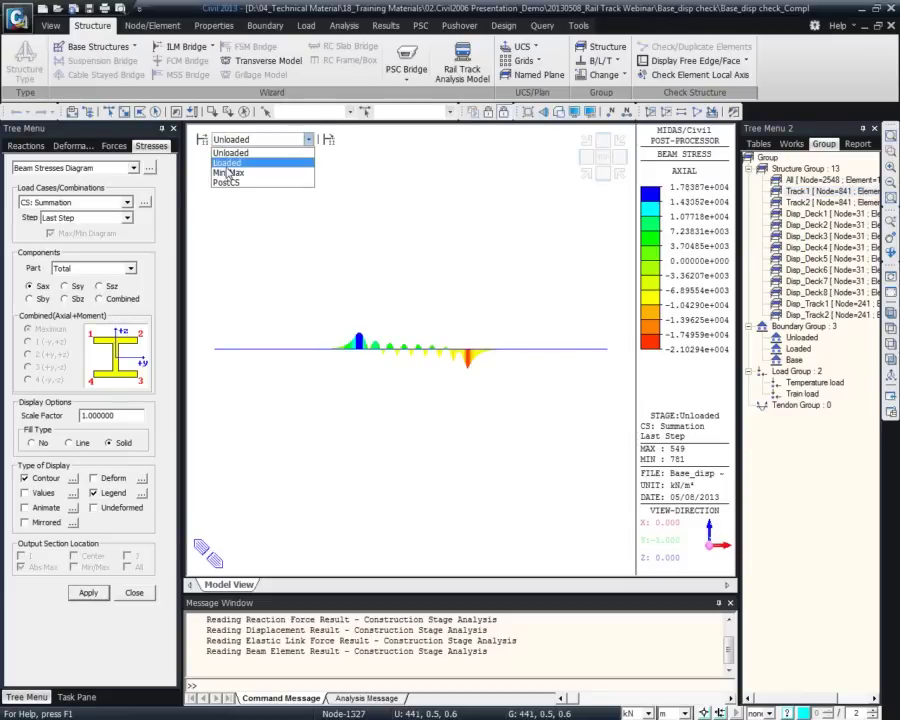
{"action": "left_click", "coordinate": [227, 162]}
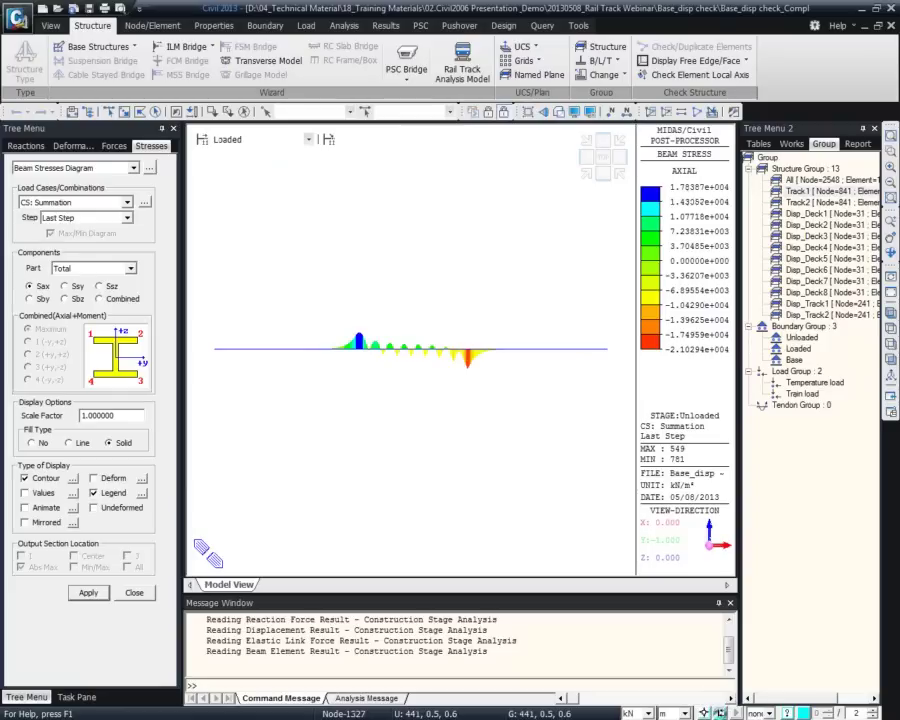
{"action": "left_click", "coordinate": [810, 180]}
{"action": "right_click", "coordinate": [810, 180]}
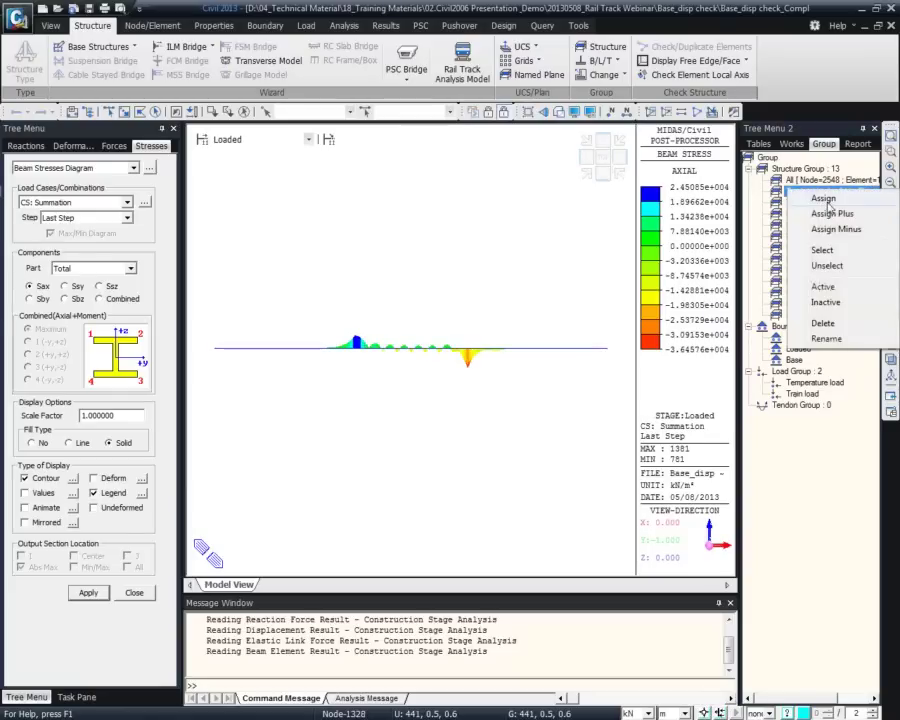
{"action": "left_click", "coordinate": [822, 286]}
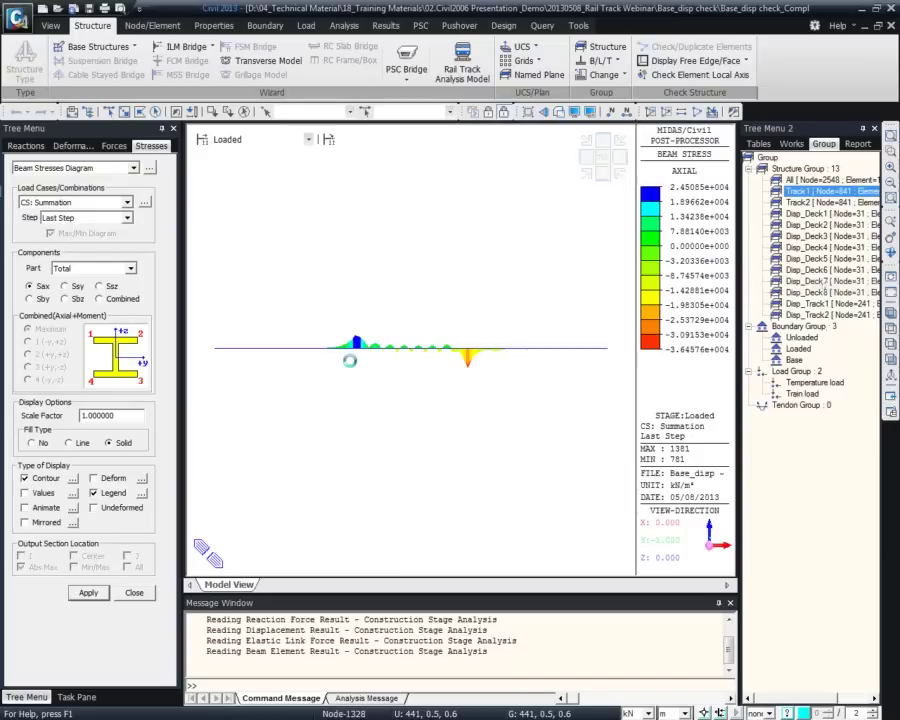
{"action": "left_click", "coordinate": [87, 593]}
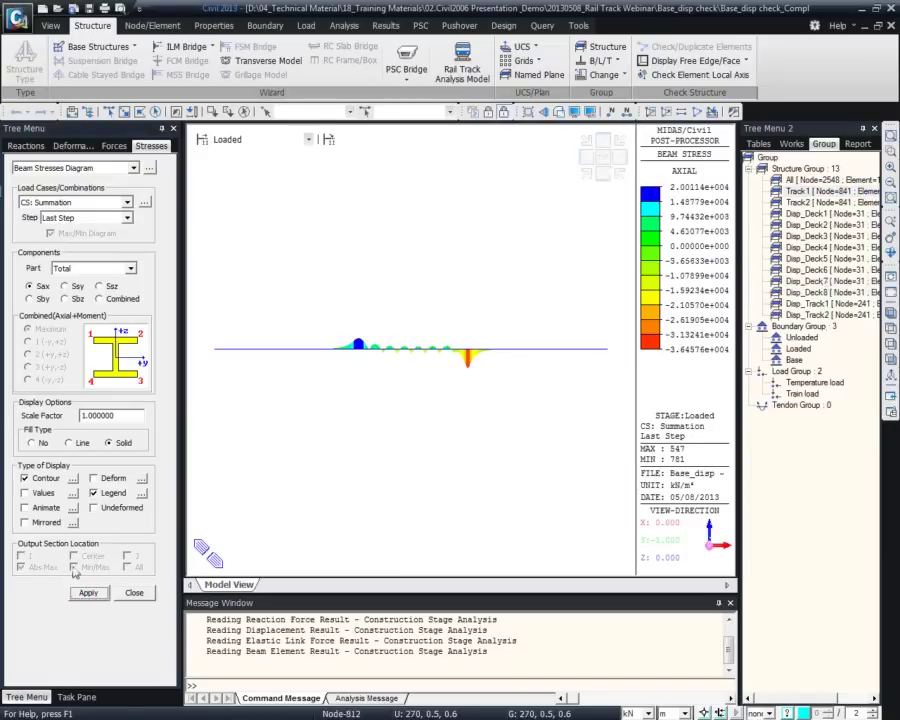